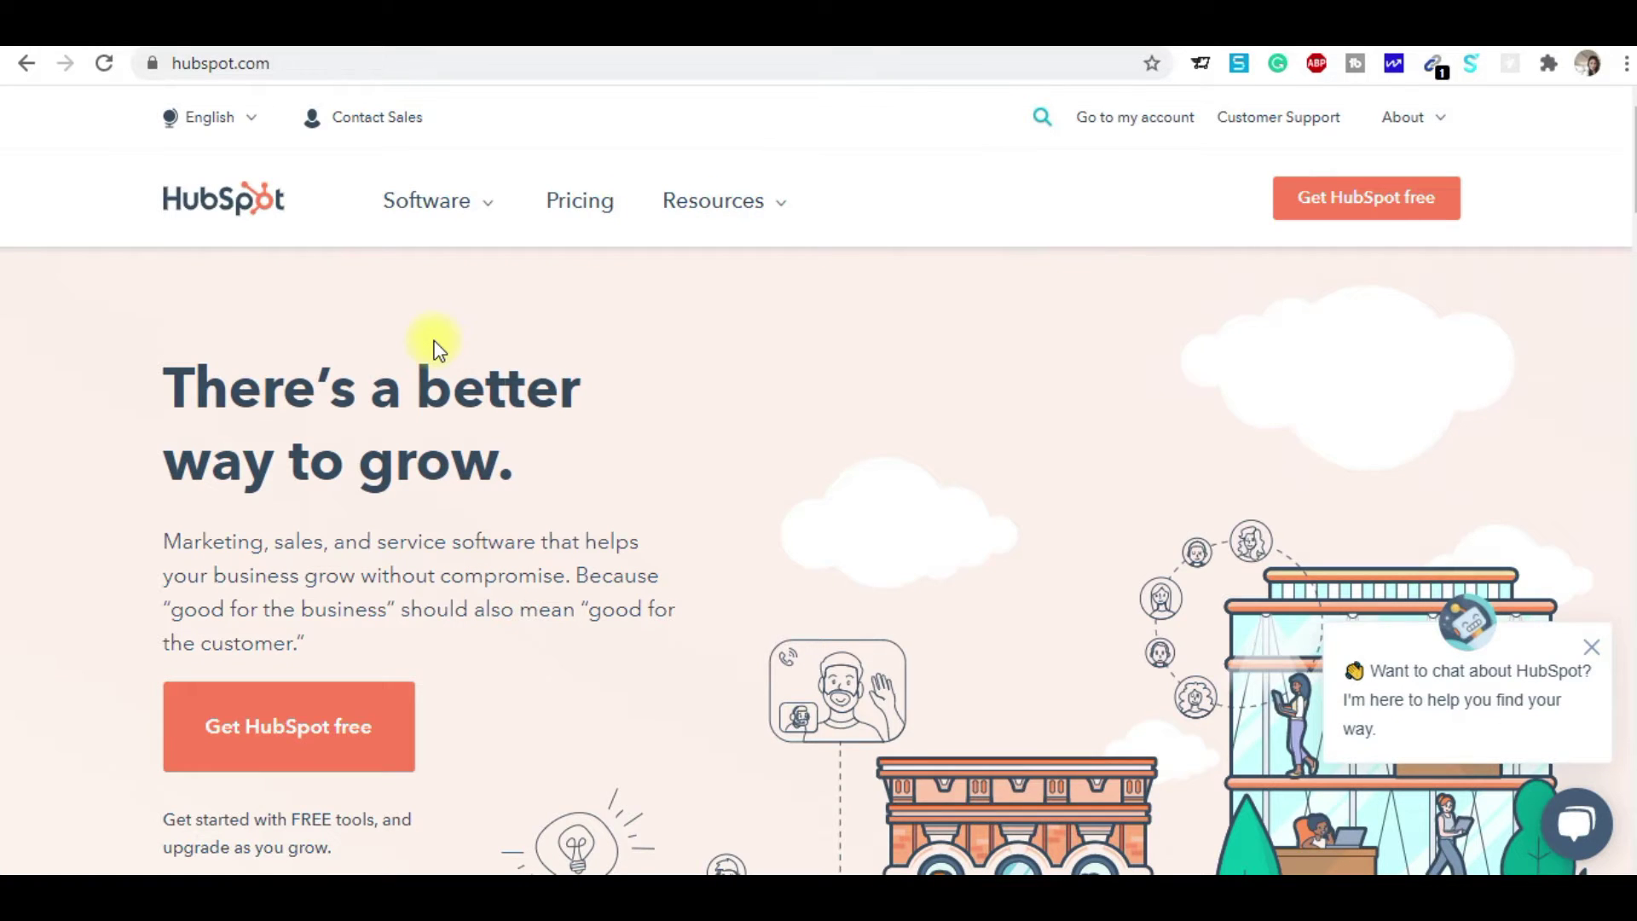
Go from the HubSpot homepage to the existing HubSpot account
{"action": "left_click", "coordinate": [336, 63]}
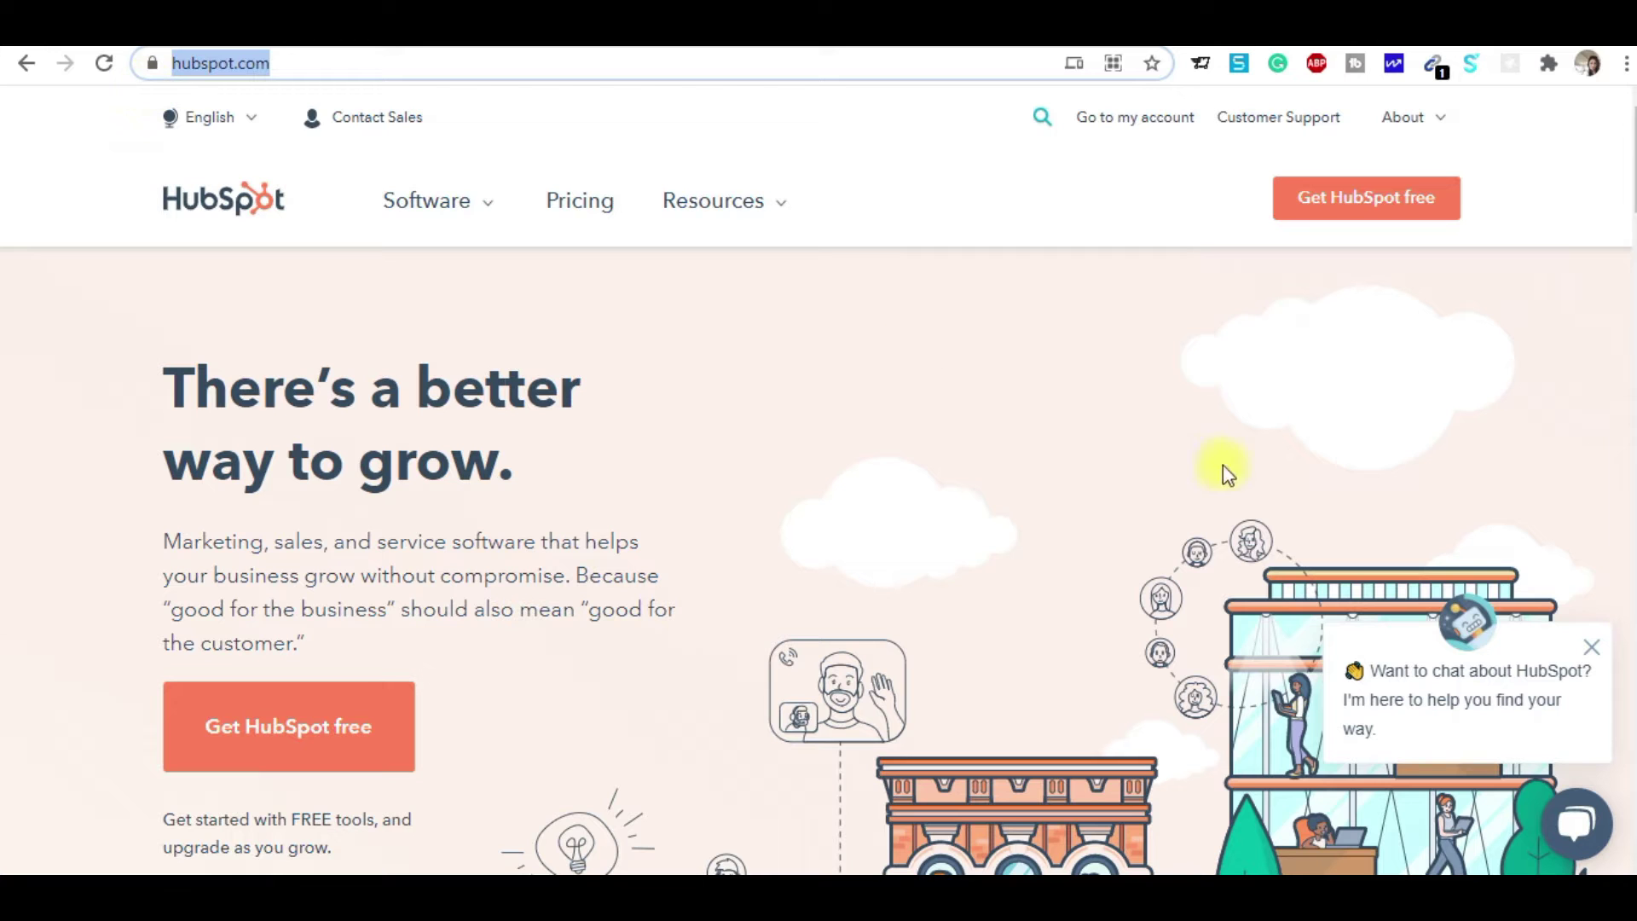
{"action": "mouse_move", "coordinate": [1629, 204]}
{"action": "left_mouse_down"}
{"action": "mouse_move", "coordinate": [1630, 550]}
{"action": "mouse_move", "coordinate": [1630, 205]}
{"action": "left_mouse_up"}
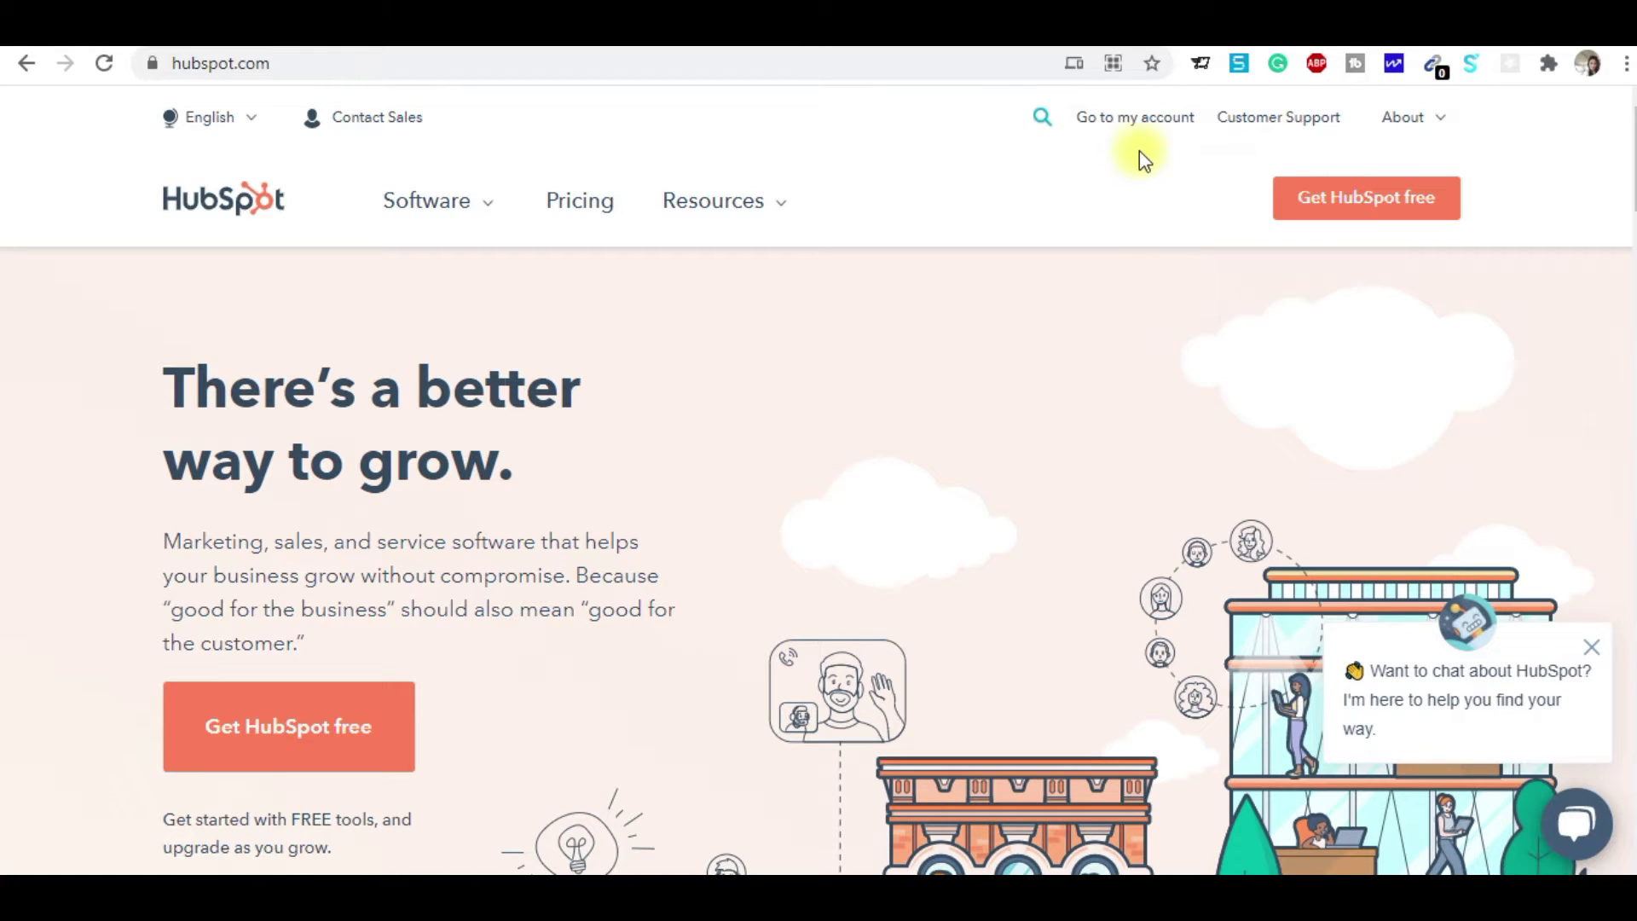
{"action": "left_click", "coordinate": [1169, 119]}
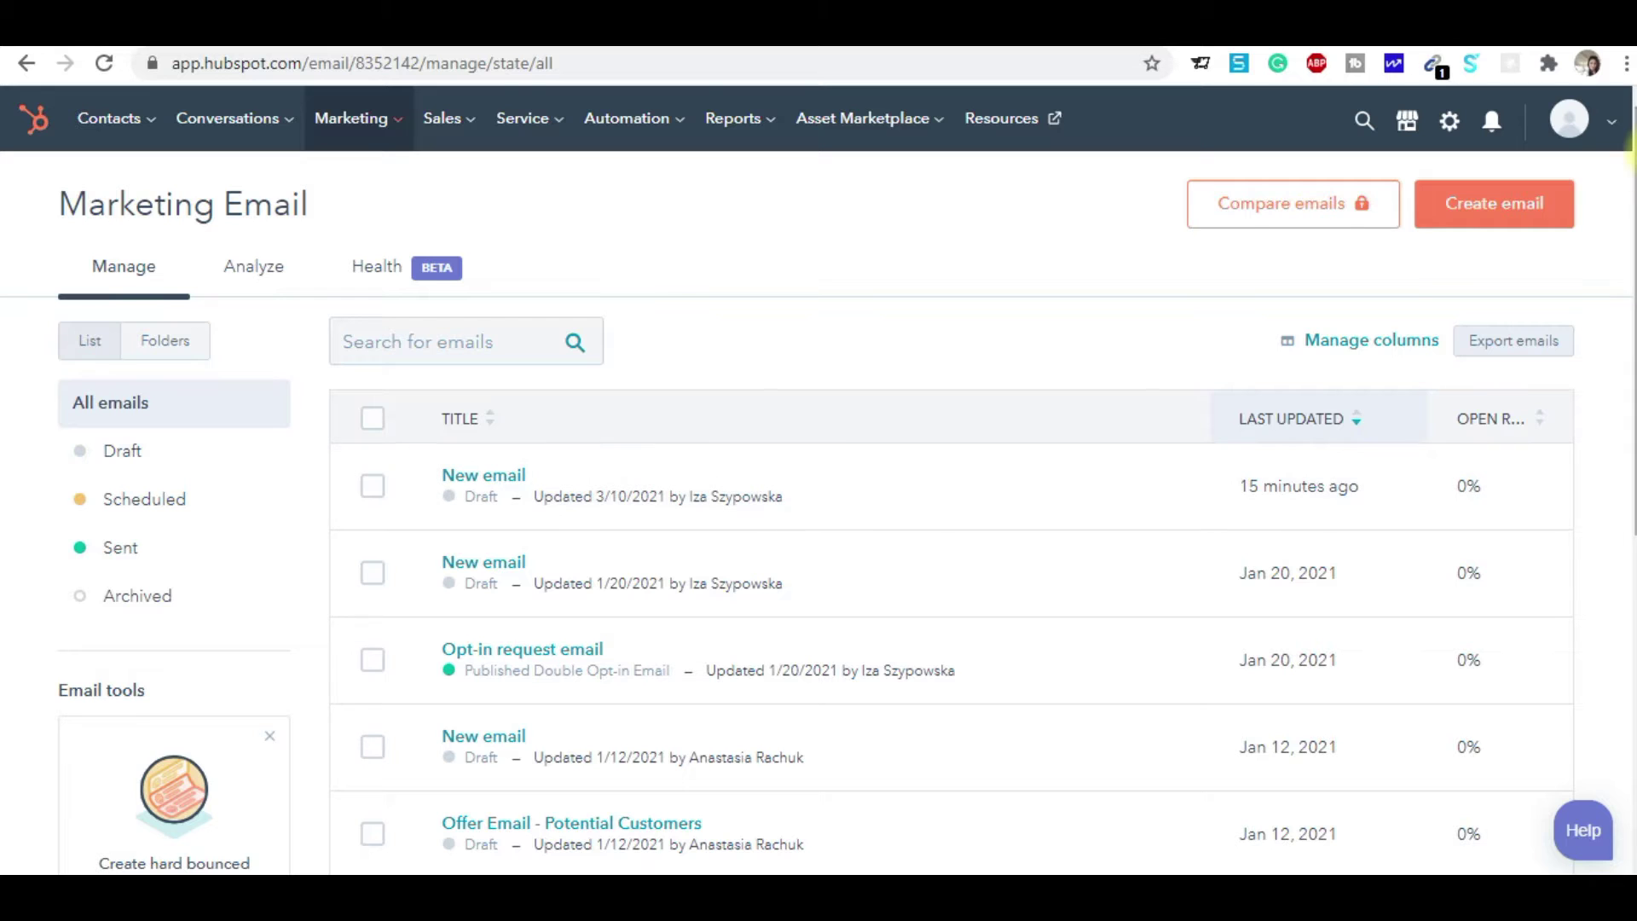
Look through the list of marketing emails and open the marketing Email tool
{"action": "scroll", "coordinate": [980, 511], "scroll_direction": "down", "scroll_amount": 7}
{"action": "scroll", "coordinate": [980, 512], "scroll_direction": "up", "scroll_amount": 7}
{"action": "mouse_move", "coordinate": [1134, 485]}
{"action": "mouse_move", "coordinate": [681, 460]}
{"action": "left_click", "coordinate": [407, 120]}
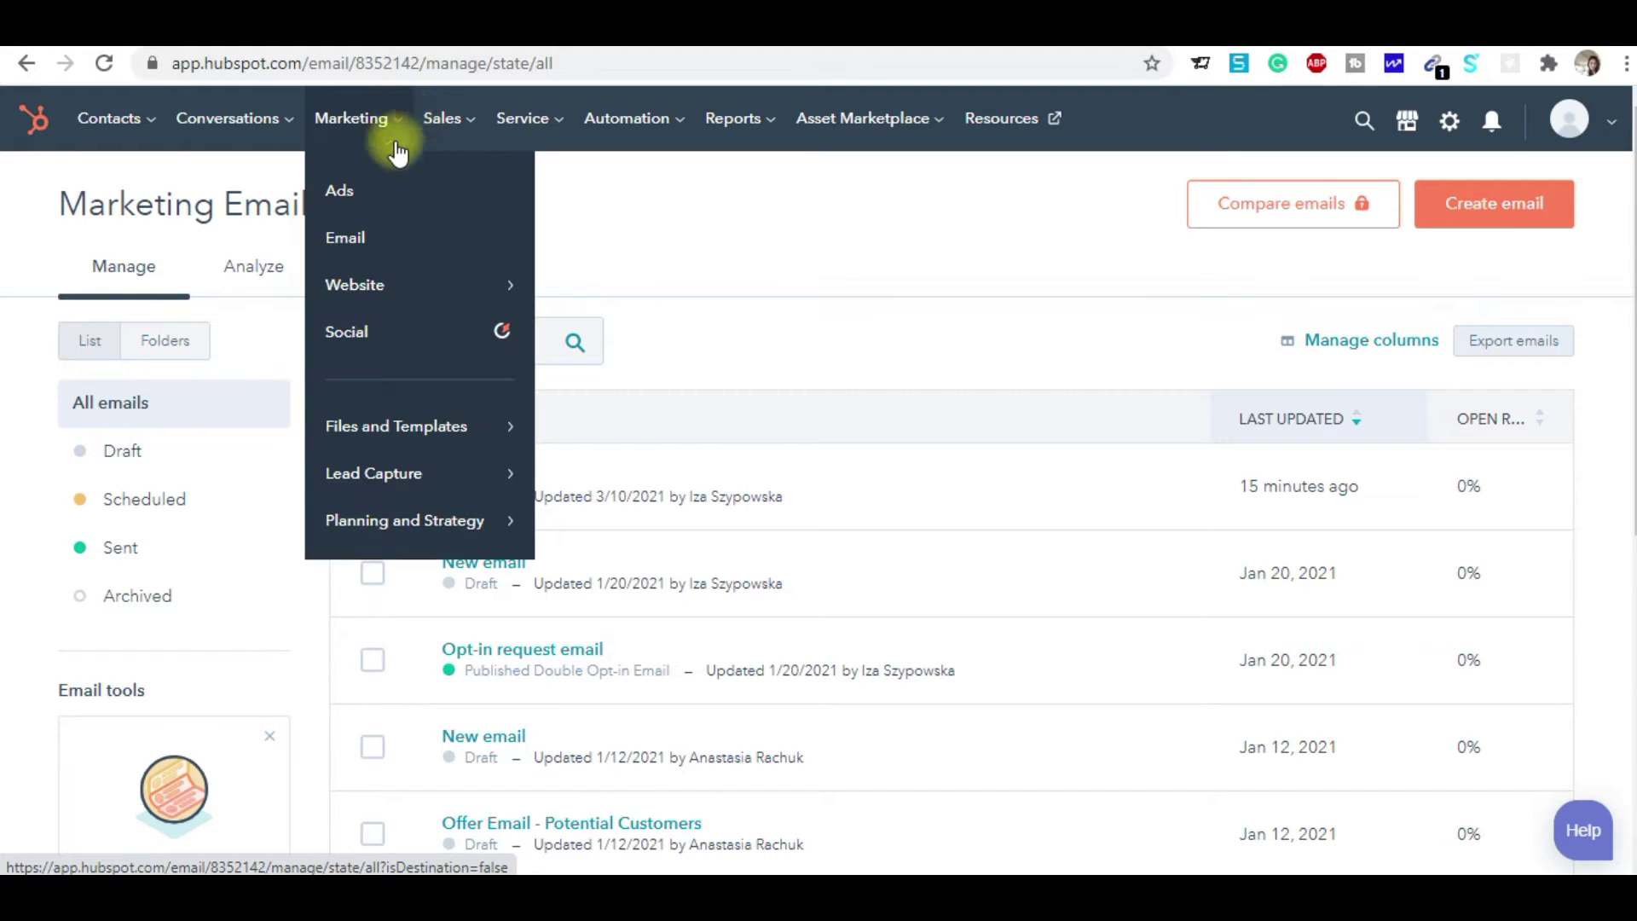
{"action": "left_click", "coordinate": [362, 236]}
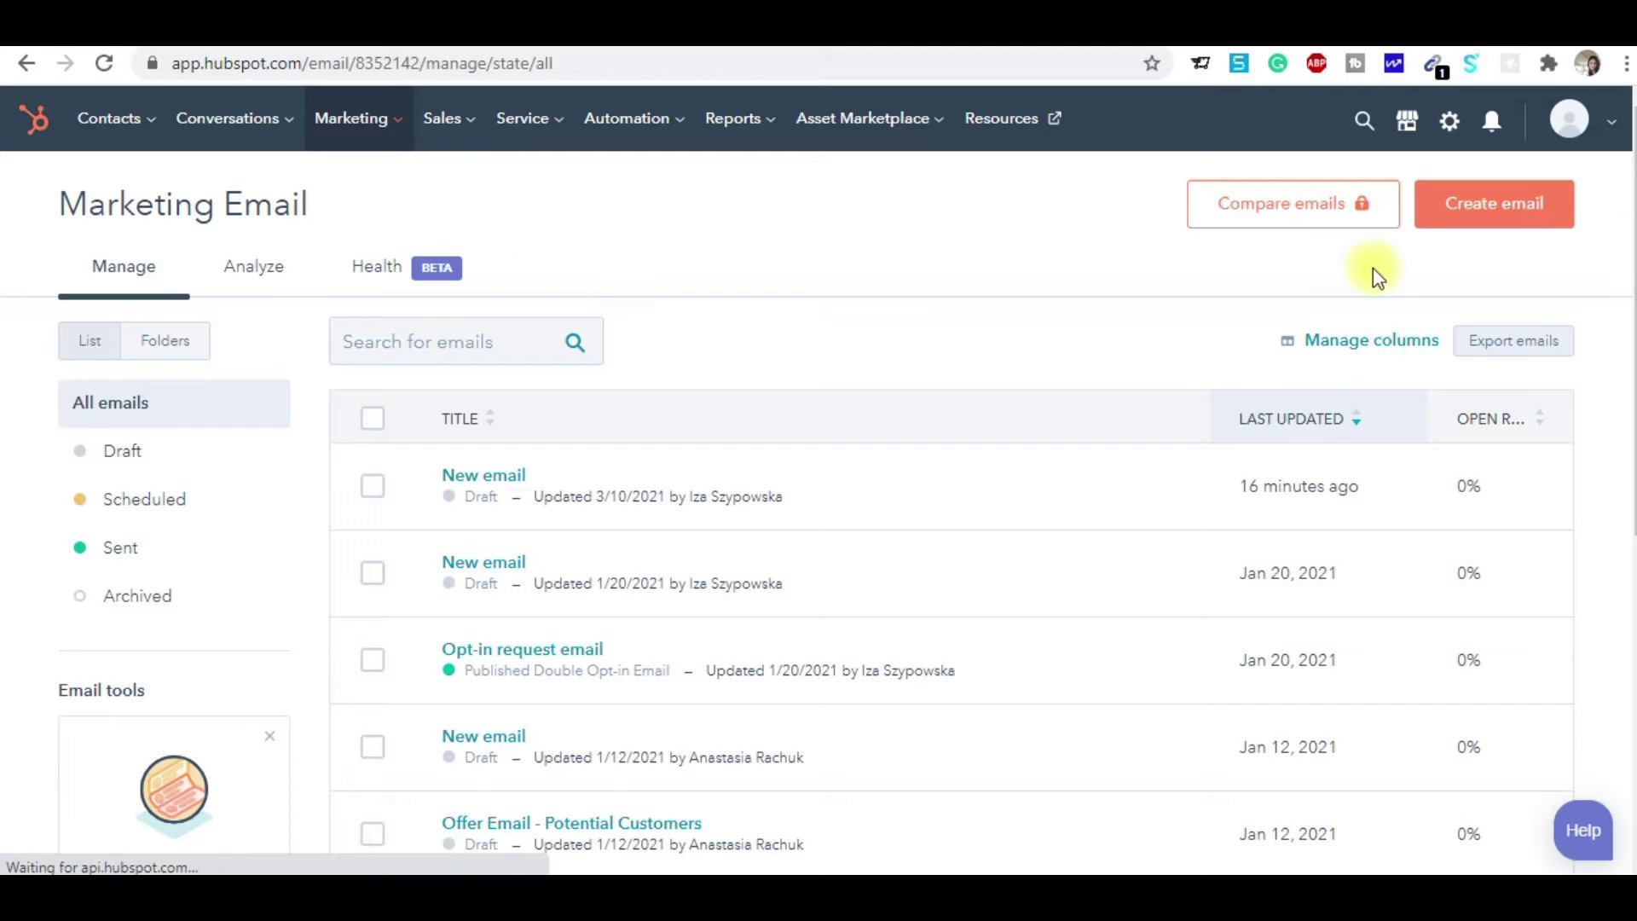
Start creating a new marketing email of the Regular type
{"action": "left_click", "coordinate": [1465, 208]}
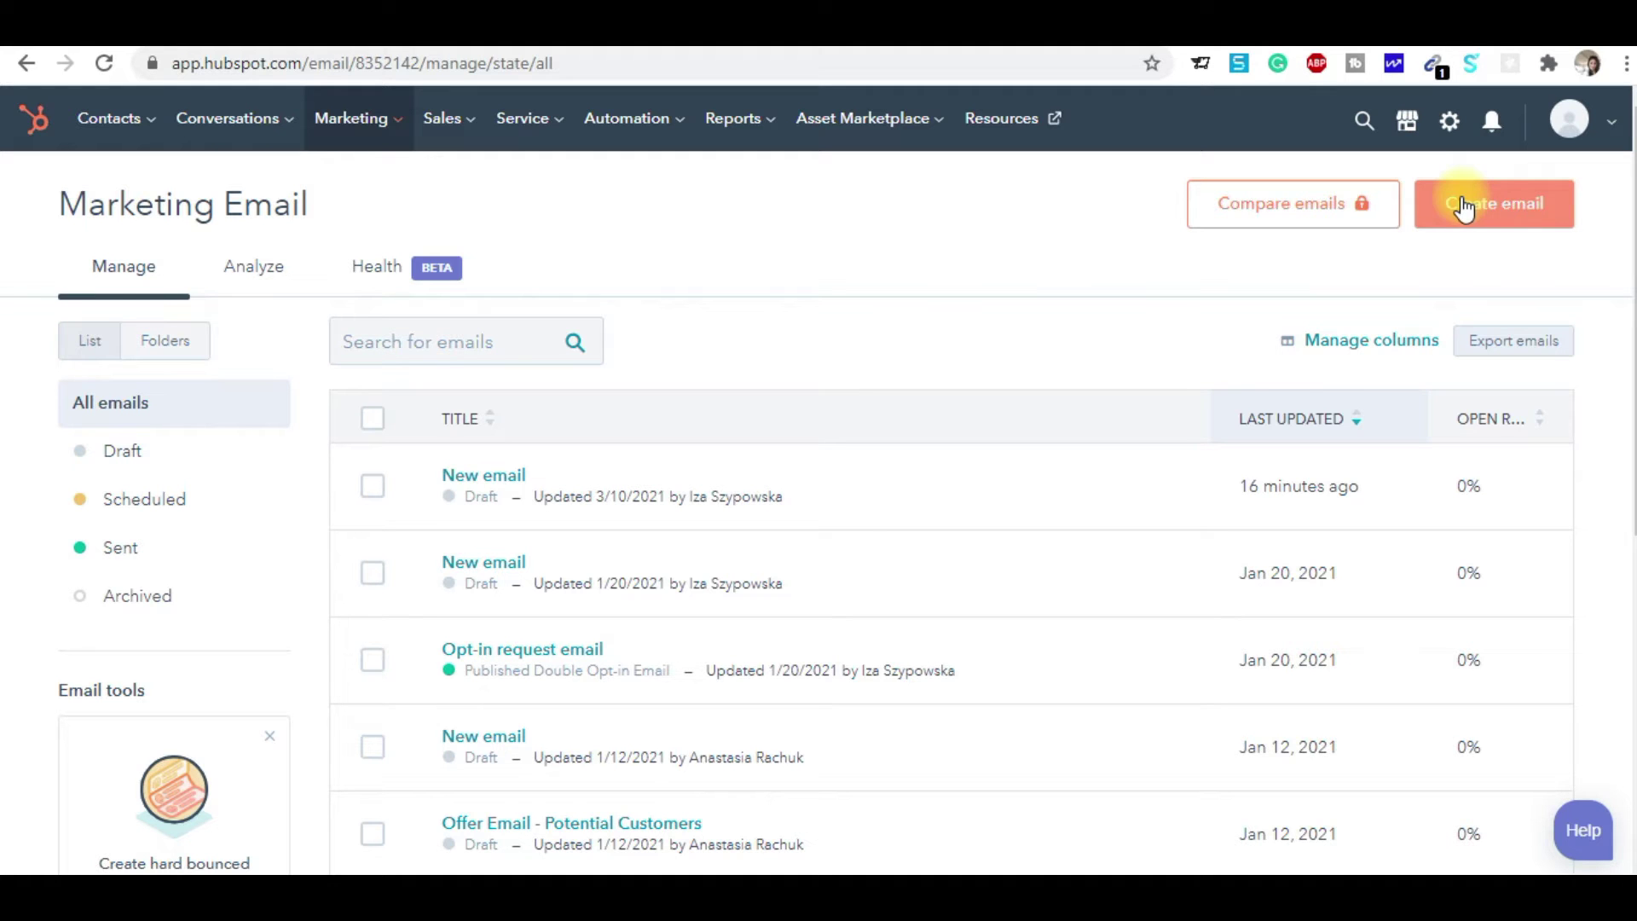
{"action": "left_click", "coordinate": [1465, 208]}
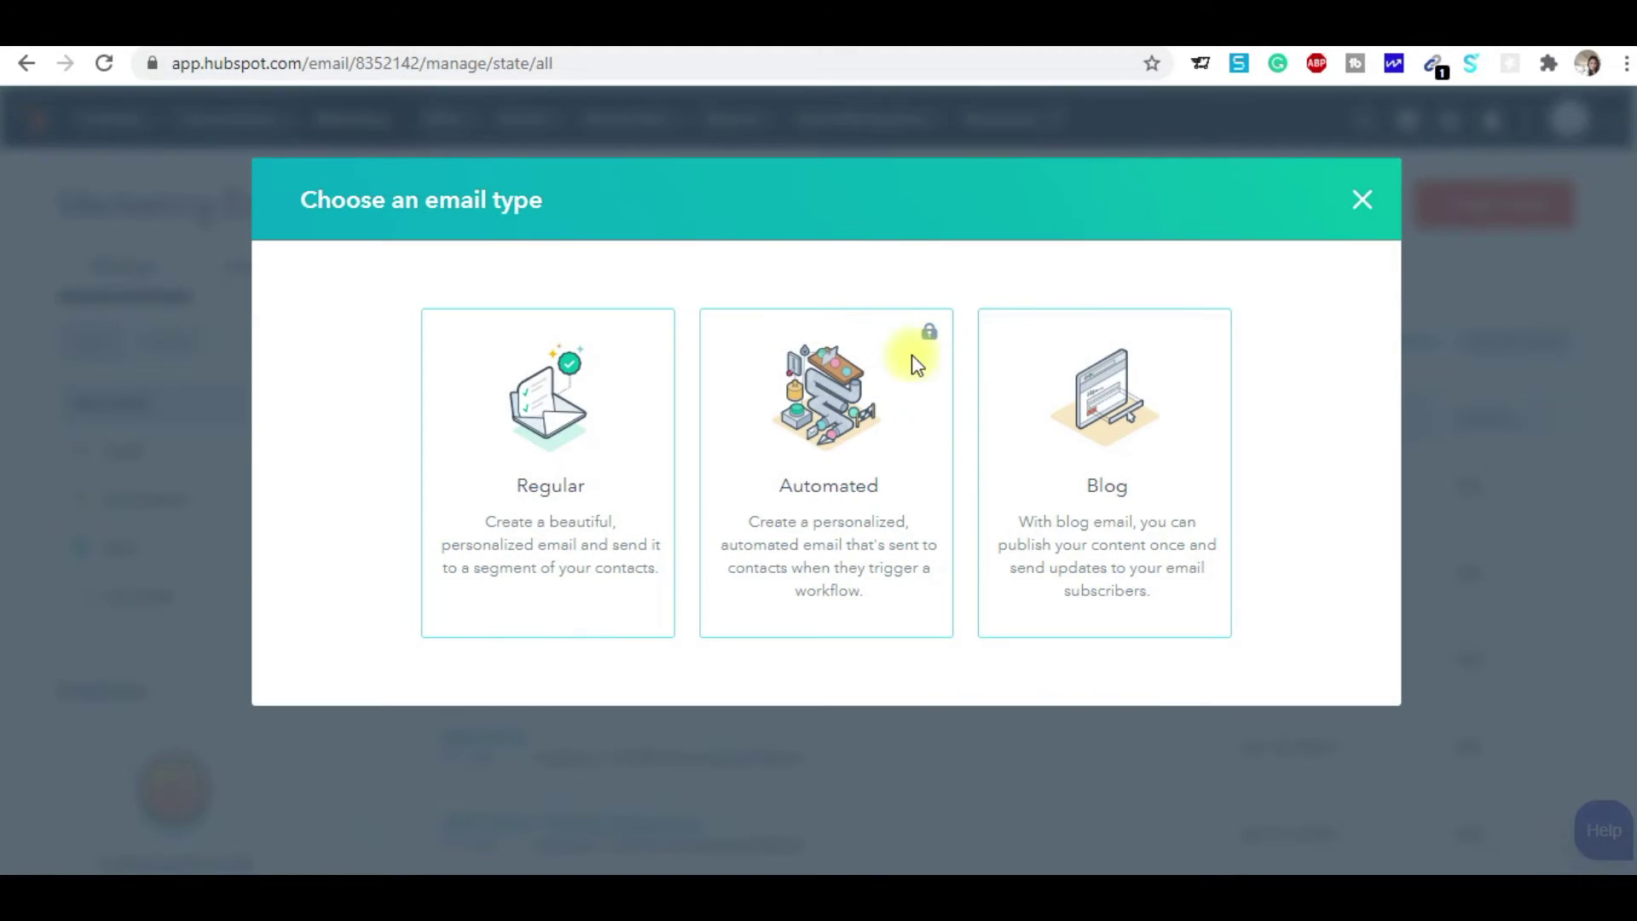
{"action": "left_click", "coordinate": [1374, 213]}
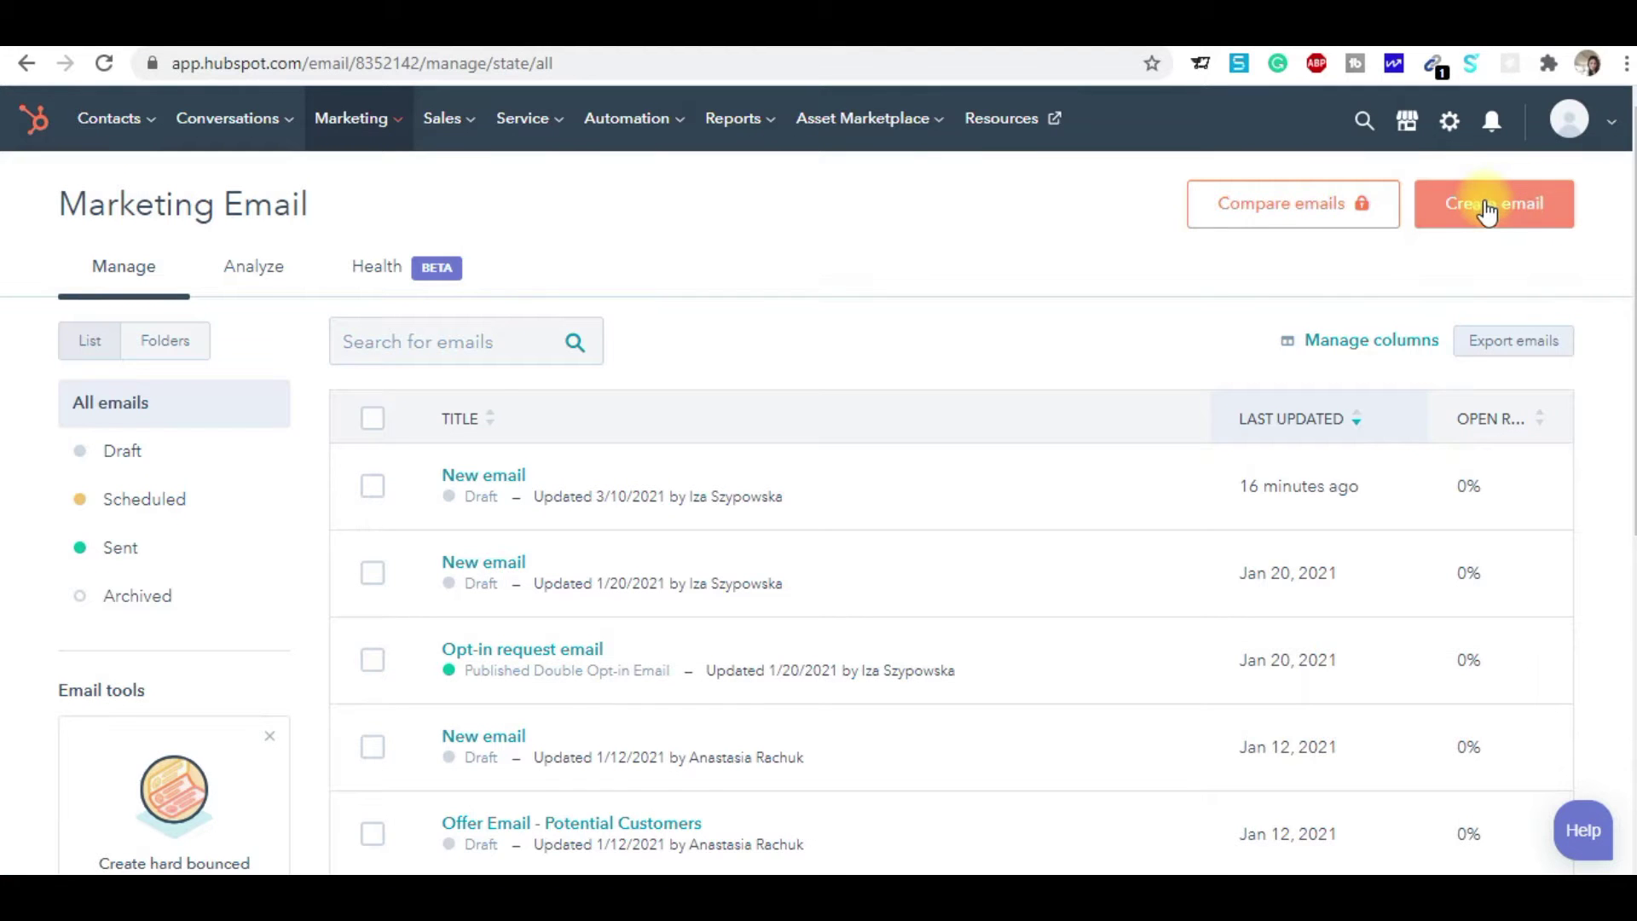
{"action": "left_click", "coordinate": [1496, 203]}
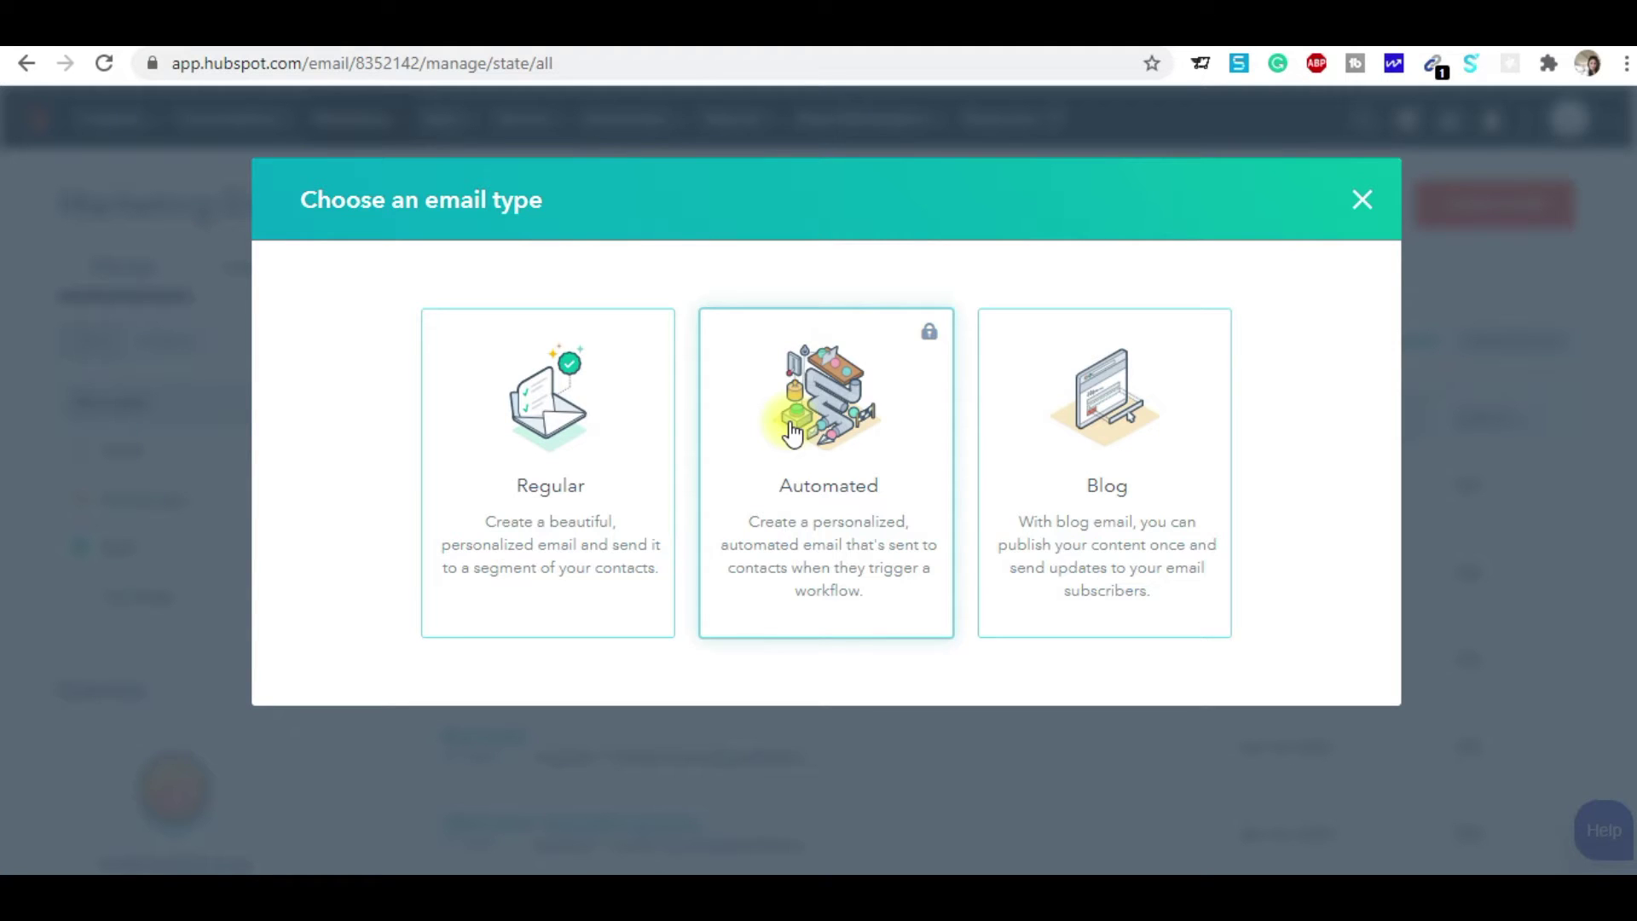
{"action": "left_click", "coordinate": [547, 449]}
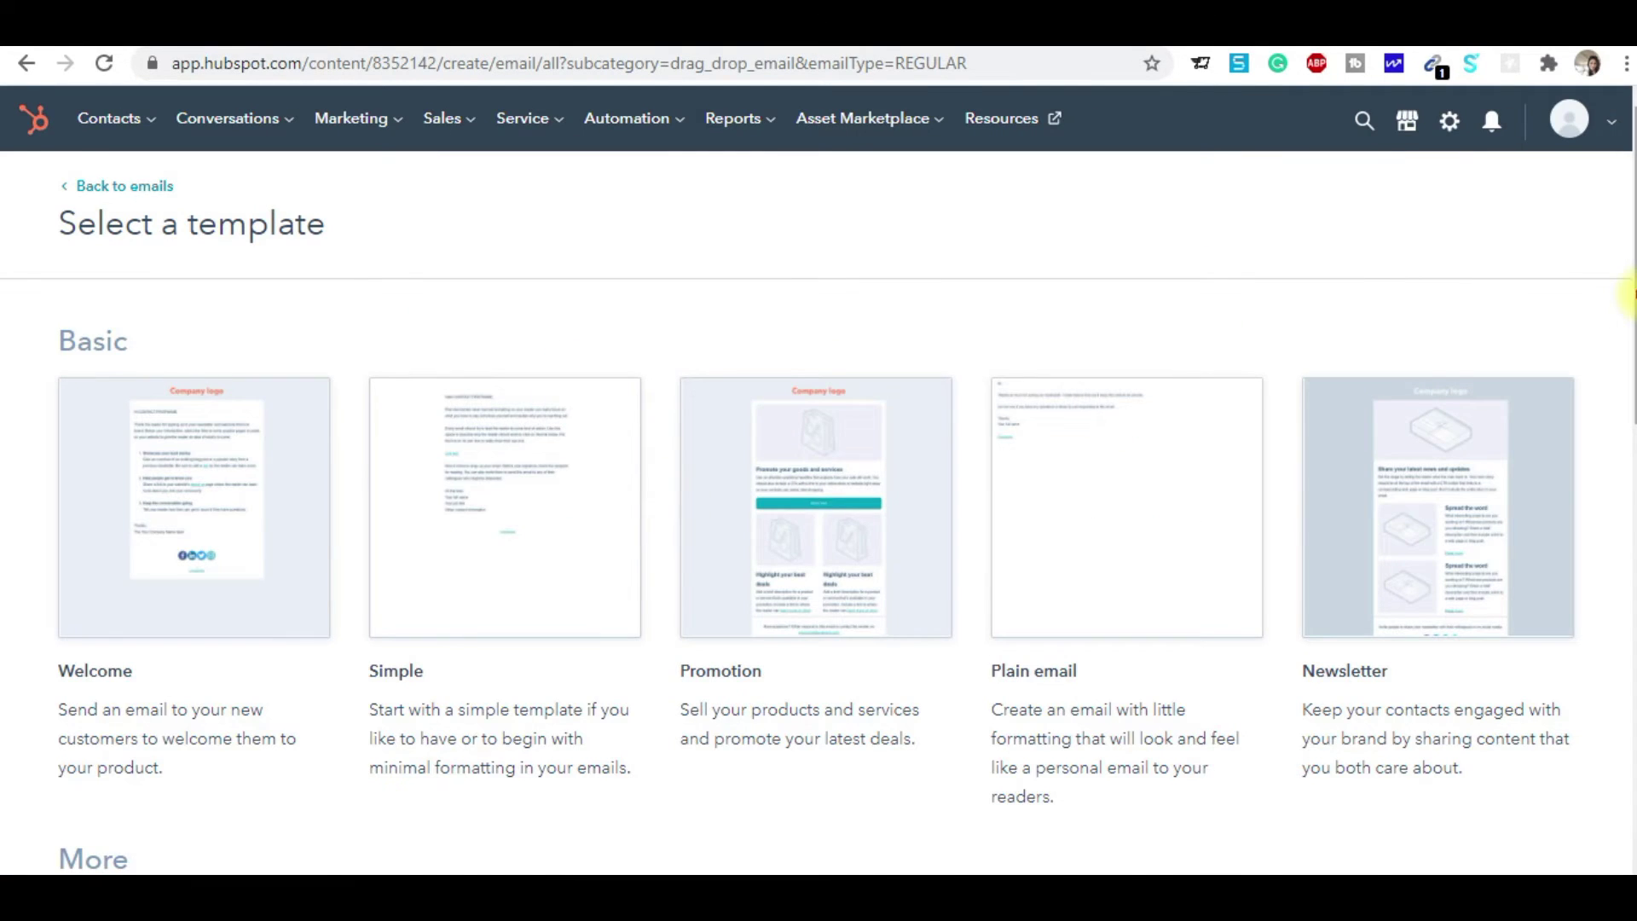
Browse the Basic and More email templates and compare the available designs
{"action": "scroll", "coordinate": [1628, 294], "scroll_direction": "down", "scroll_amount": 8}
{"action": "scroll", "coordinate": [1628, 329], "scroll_direction": "up", "scroll_amount": 8}
{"action": "mouse_move", "coordinate": [1630, 328]}
{"action": "left_mouse_down"}
{"action": "mouse_move", "coordinate": [1629, 711]}
{"action": "mouse_move", "coordinate": [1630, 345]}
{"action": "left_mouse_up"}
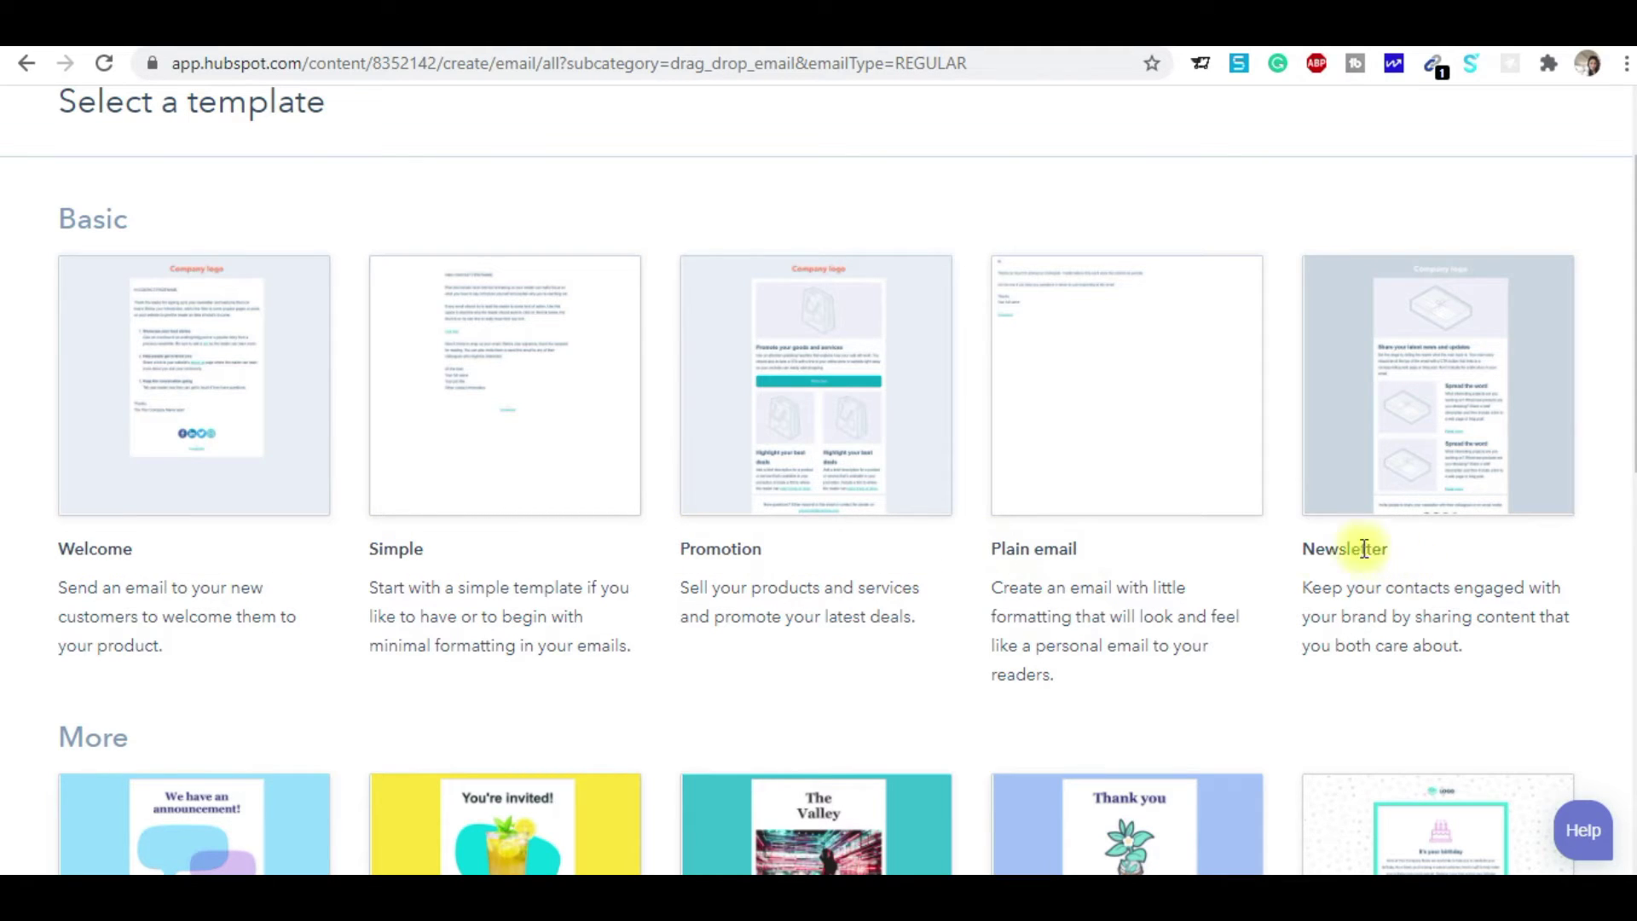
{"action": "scroll", "coordinate": [1628, 350], "scroll_direction": "down", "scroll_amount": 4}
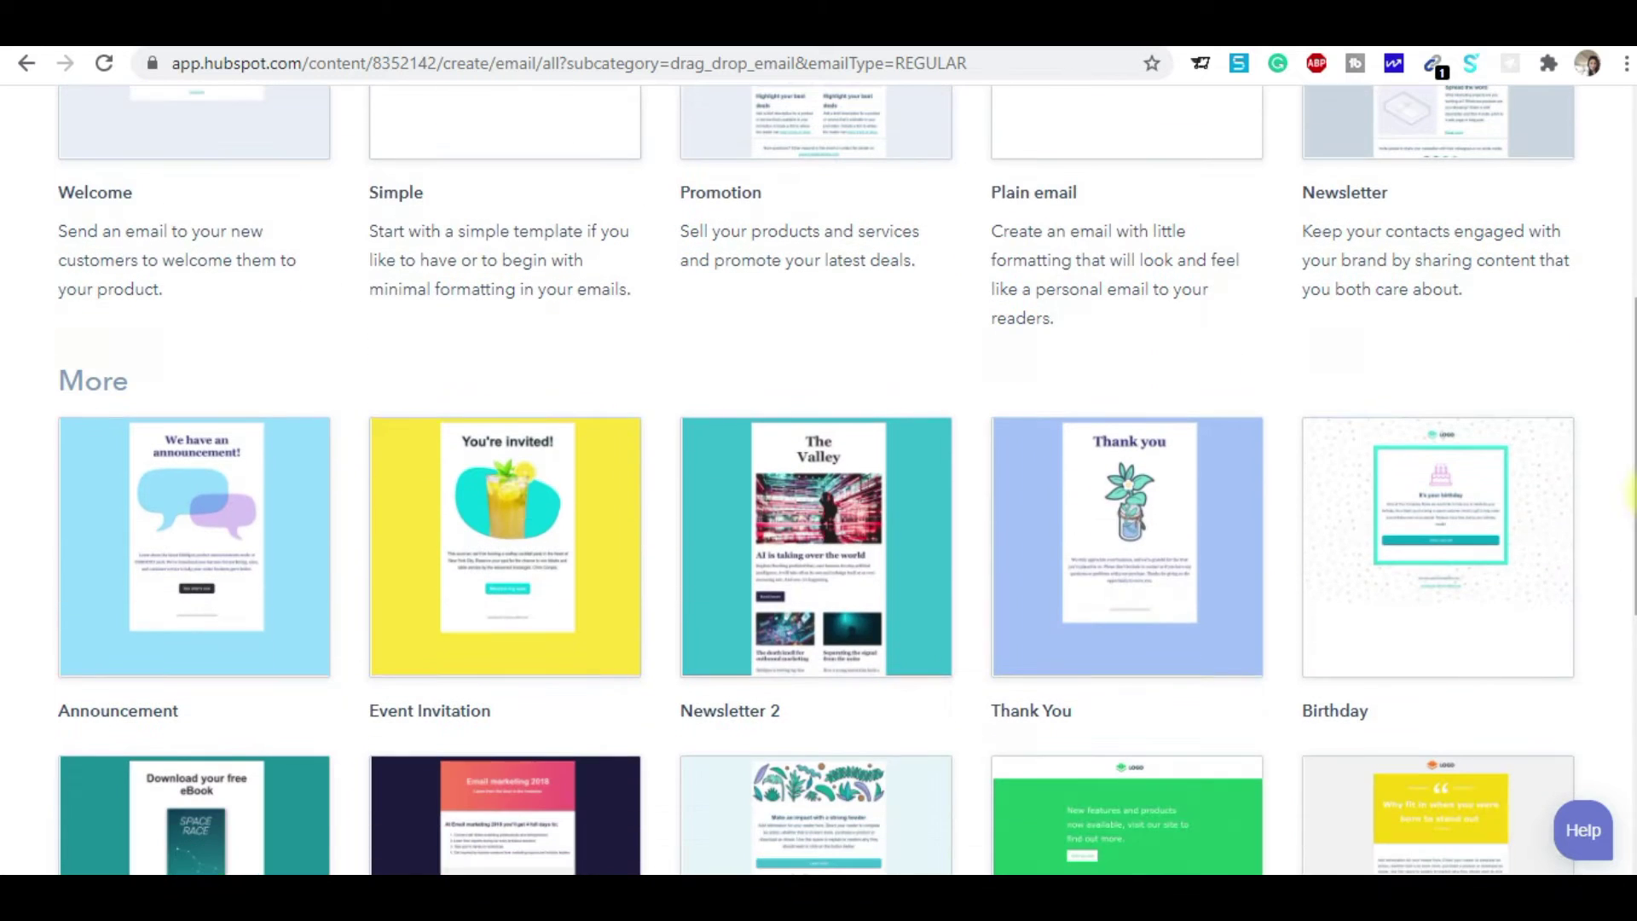
{"action": "left_click_drag", "start_coordinate": [1630, 503], "coordinate": [1629, 588]}
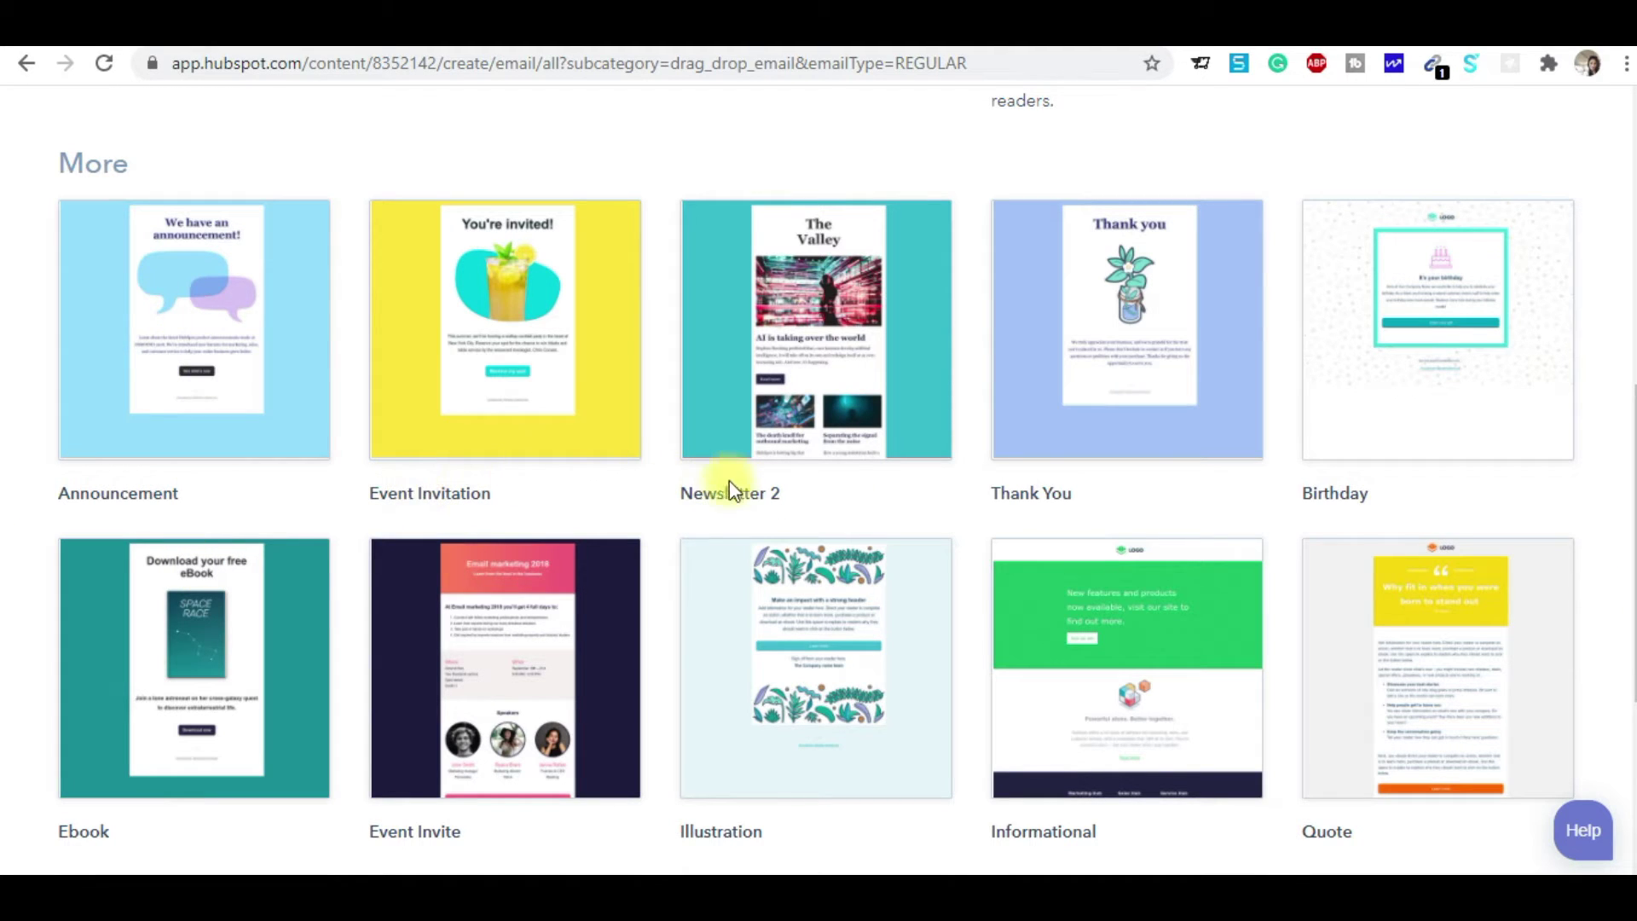
{"action": "left_click_drag", "start_coordinate": [1630, 514], "coordinate": [1630, 622]}
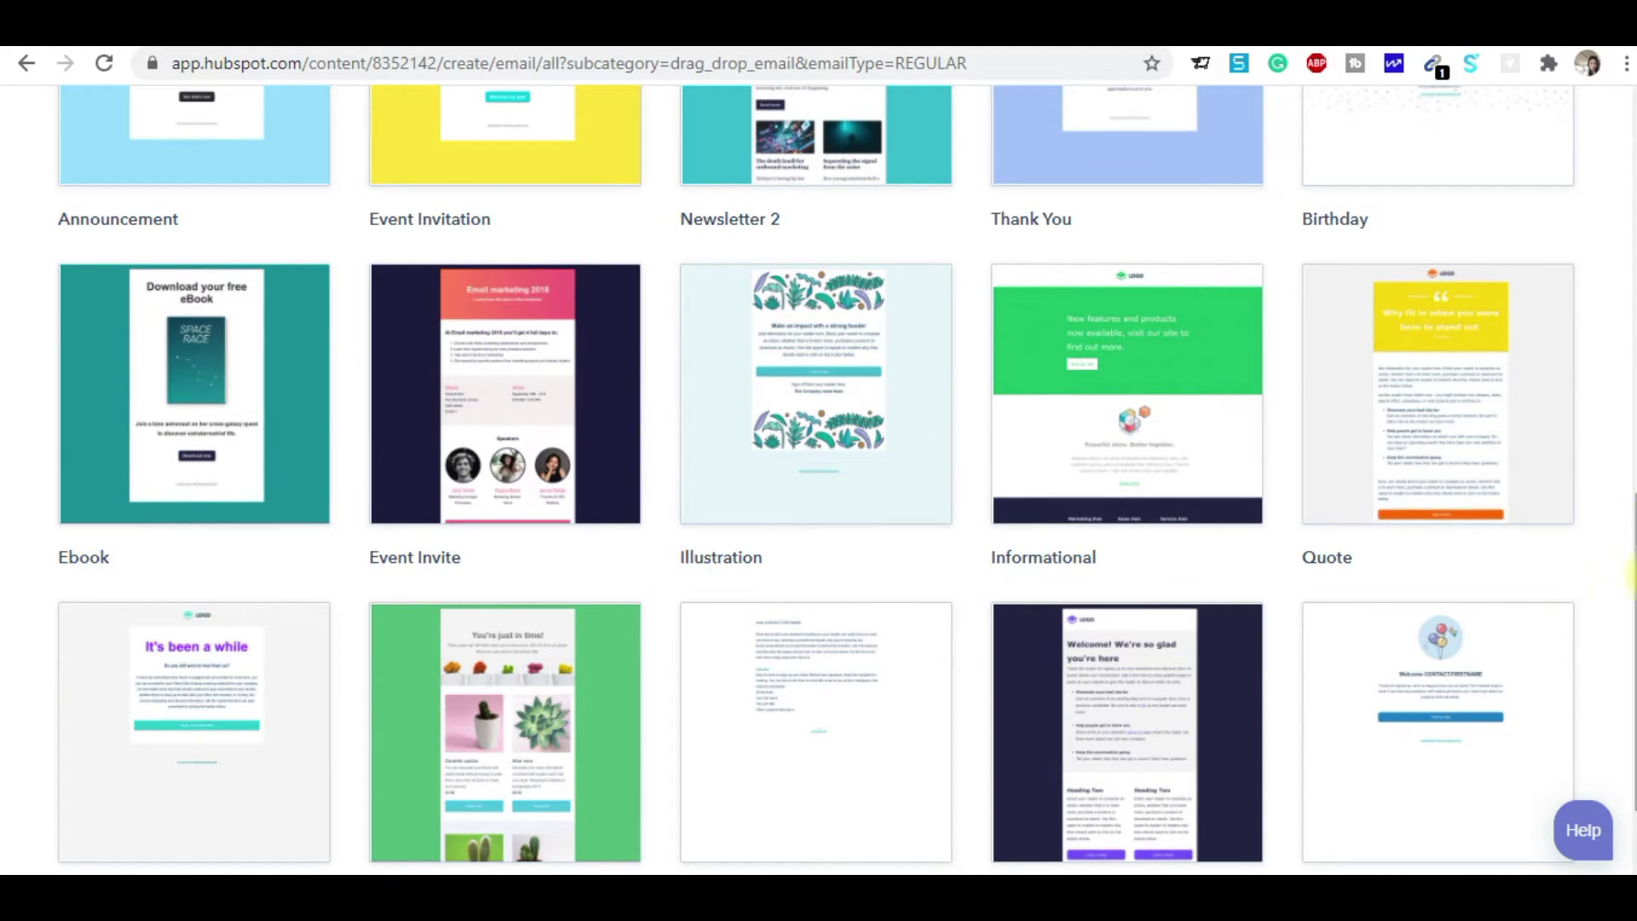
{"action": "left_click_drag", "start_coordinate": [1630, 519], "coordinate": [1630, 567]}
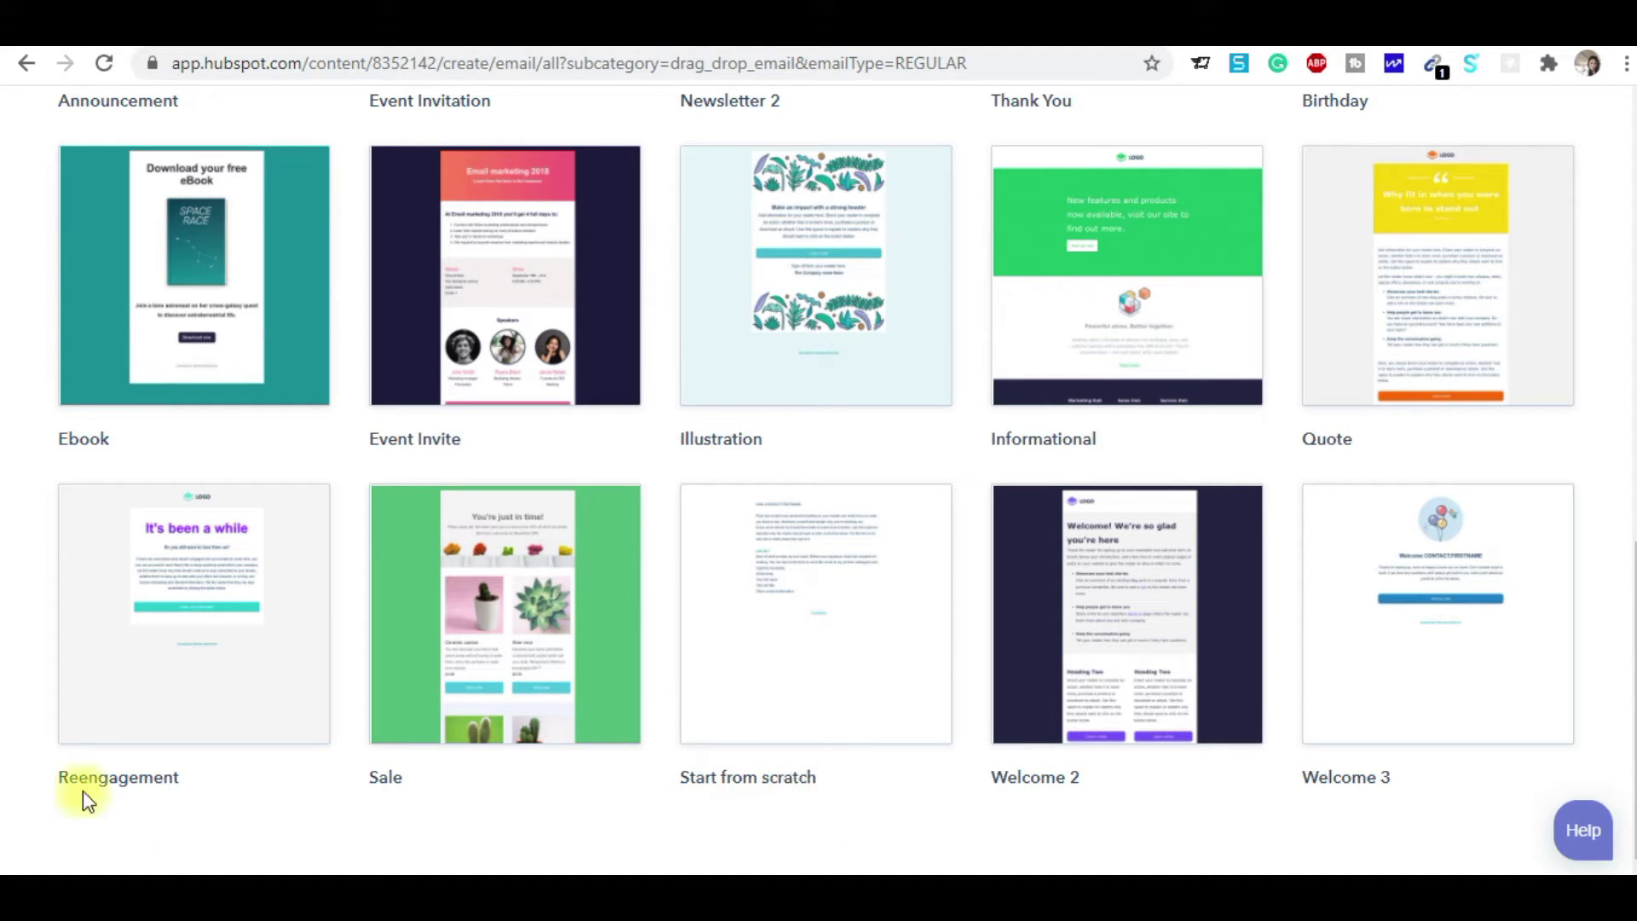
{"action": "left_click", "coordinate": [1631, 360]}
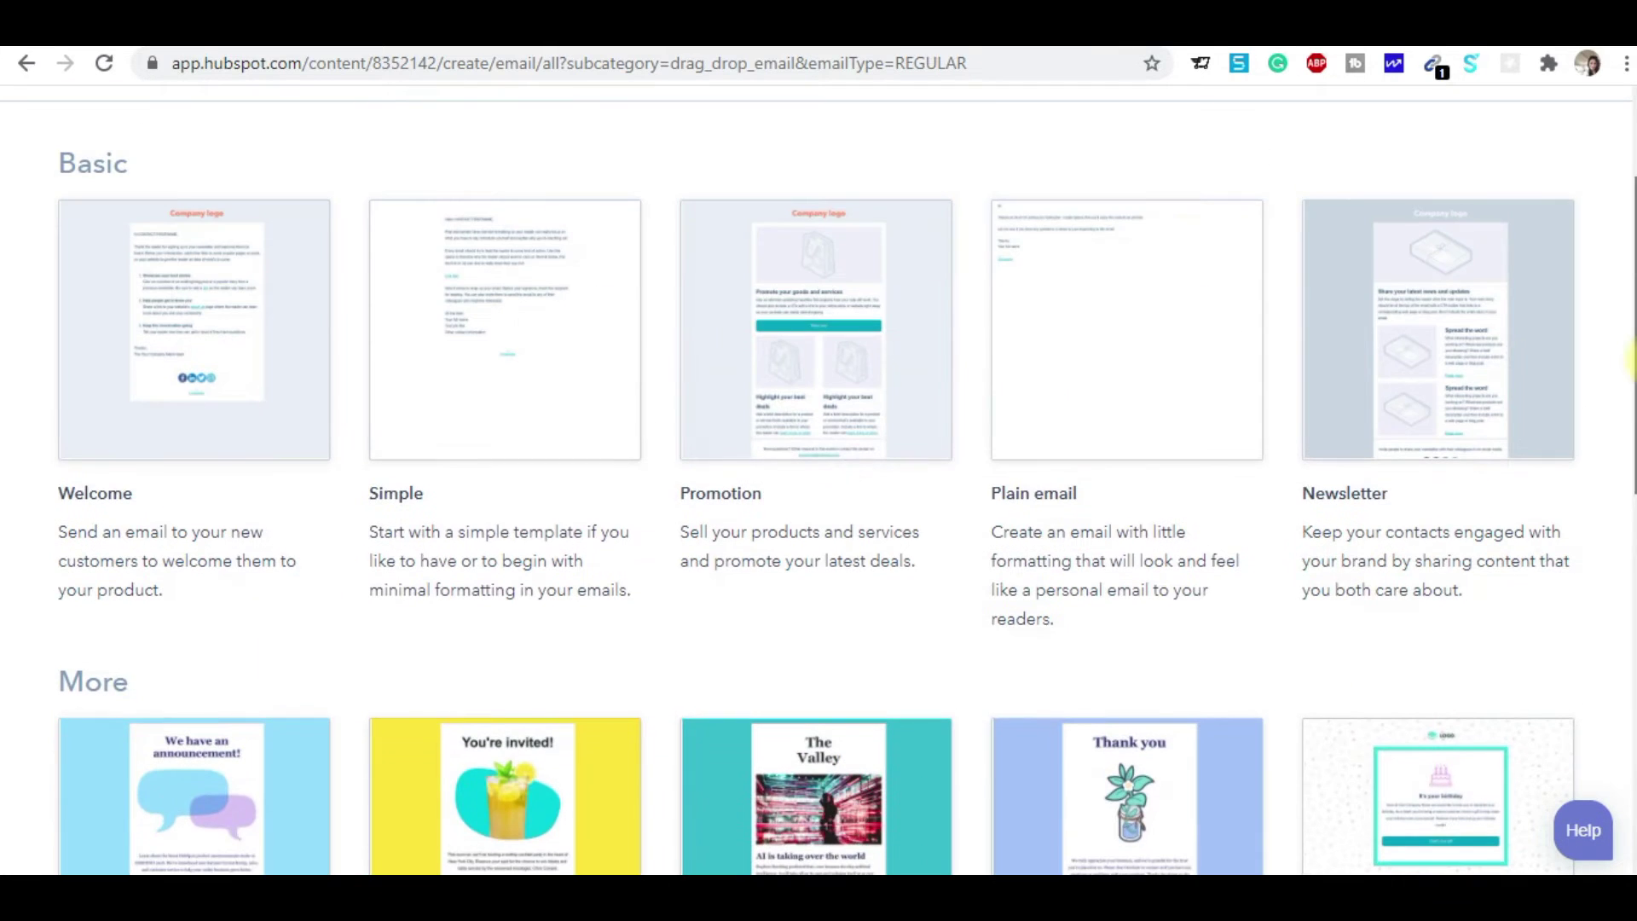
{"action": "left_click_drag", "start_coordinate": [1630, 359], "coordinate": [1630, 503]}
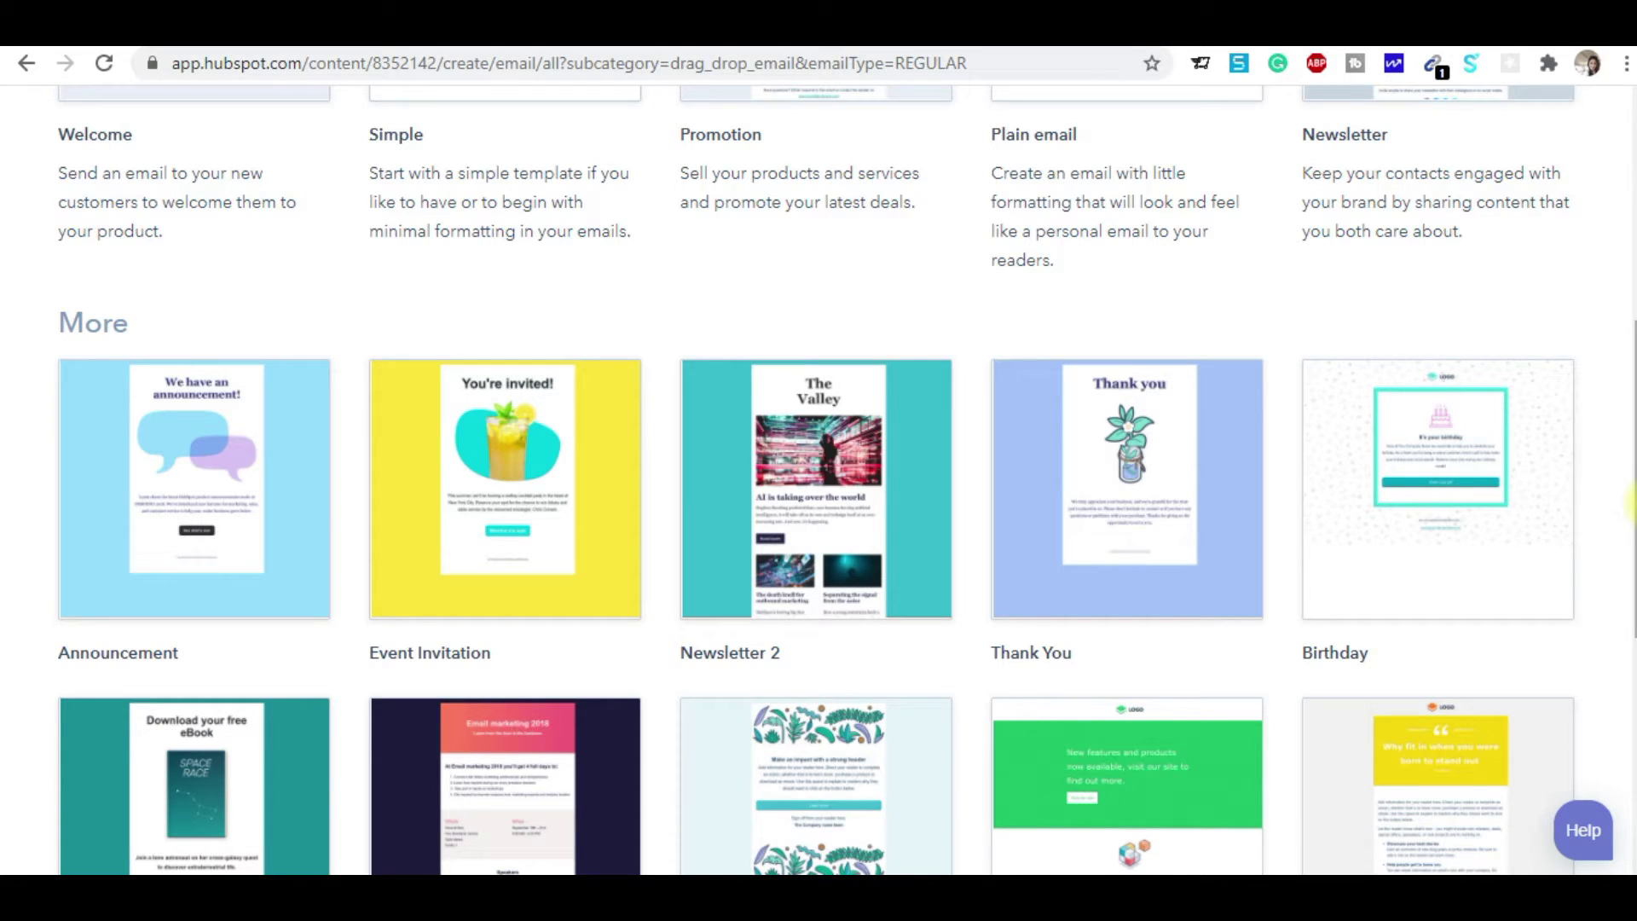
{"action": "left_click_drag", "start_coordinate": [1631, 502], "coordinate": [1631, 290]}
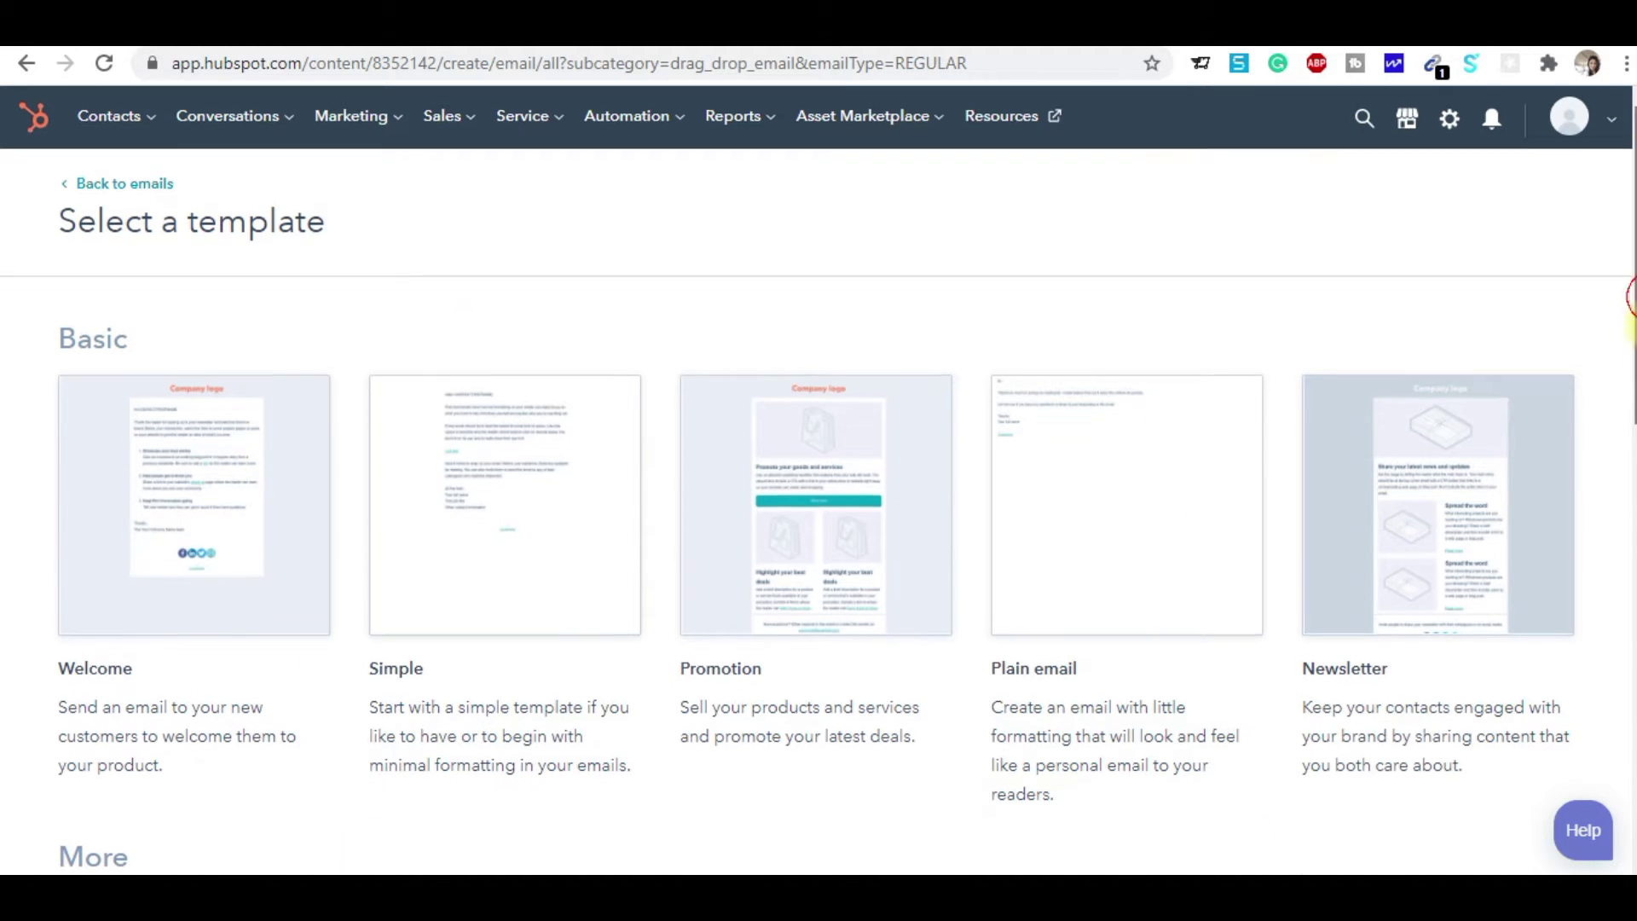
Choose the Event Invitation template from the More section for the new email
{"action": "left_click_drag", "start_coordinate": [1630, 294], "coordinate": [1629, 478]}
{"action": "mouse_move", "coordinate": [453, 628]}
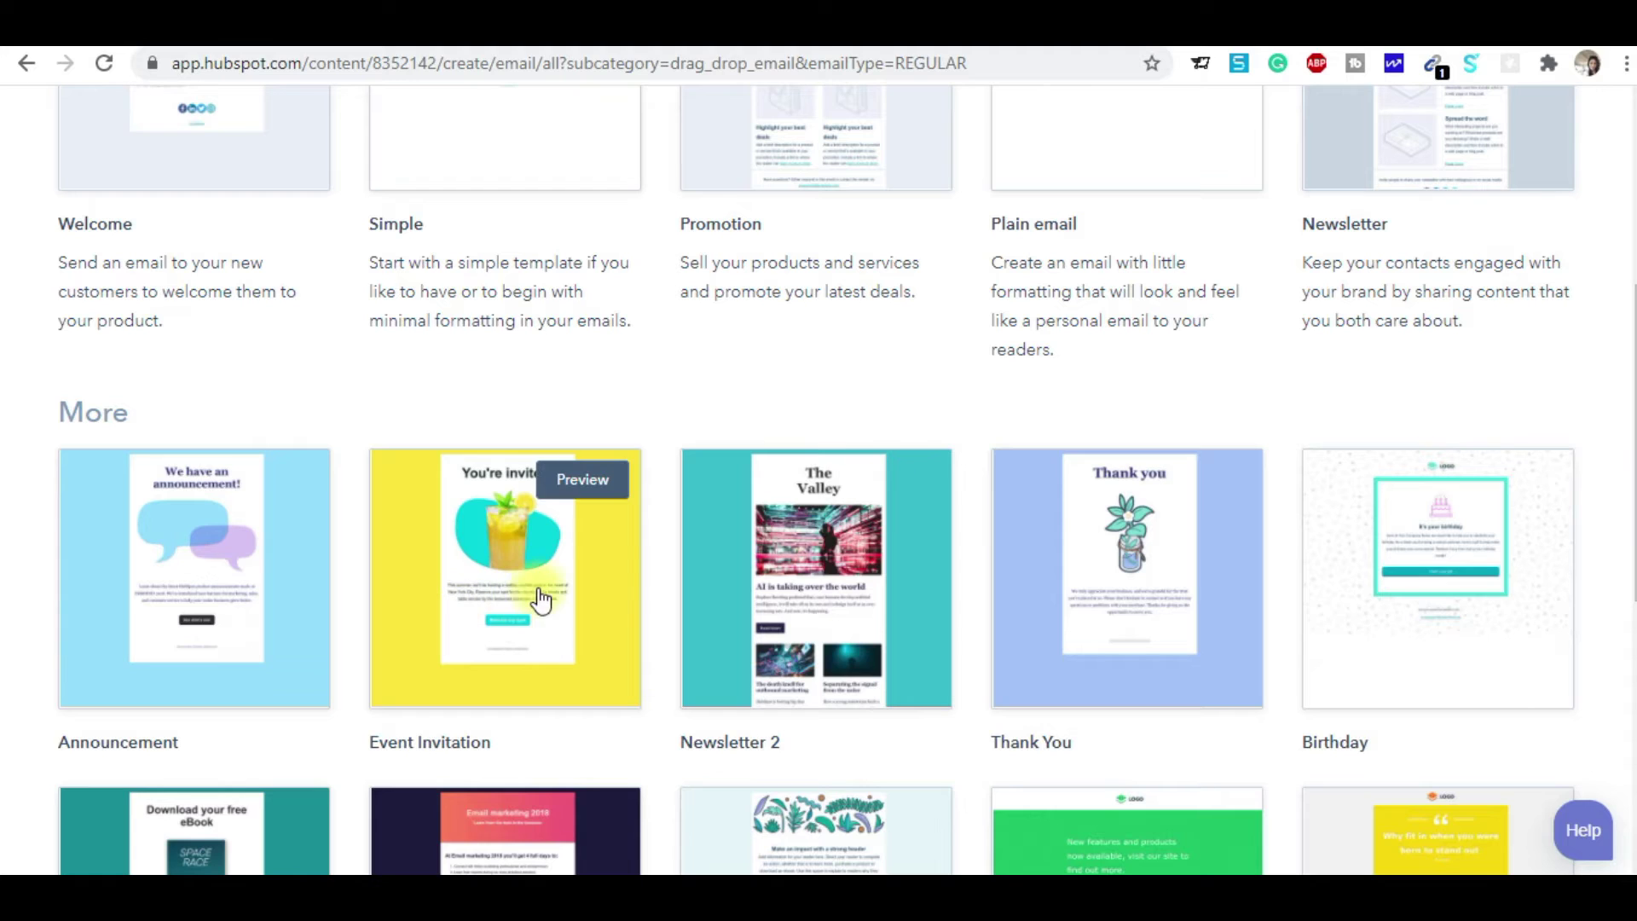
{"action": "left_click", "coordinate": [494, 561]}
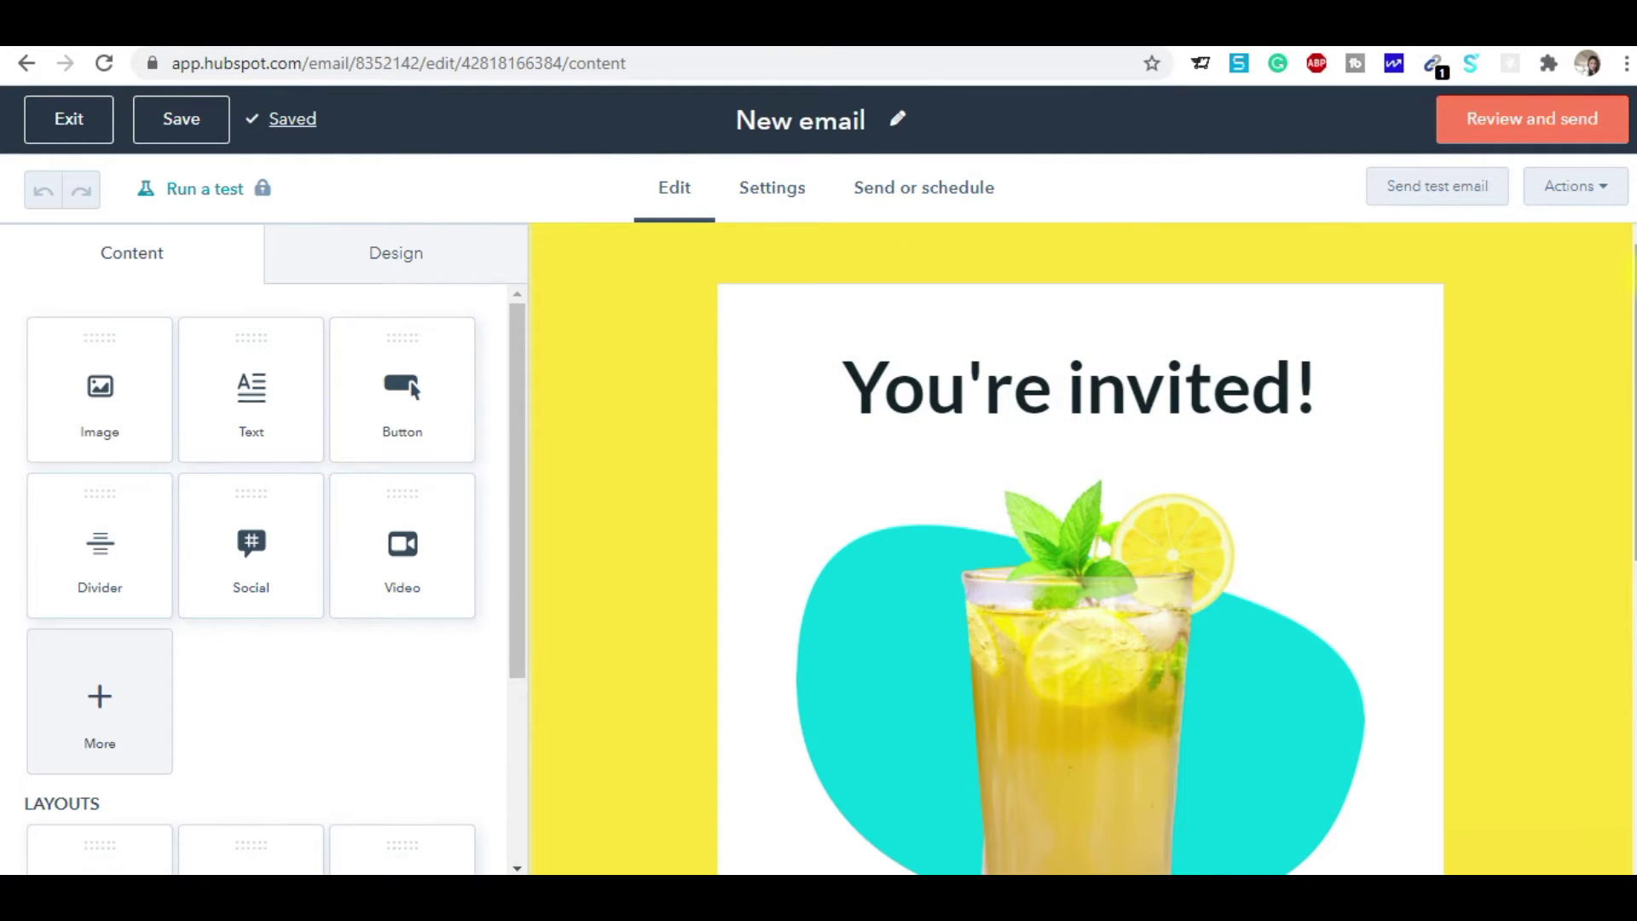
Replace the "You're invited!" heading in the email with the personal website address
{"action": "scroll", "coordinate": [1619, 274], "scroll_direction": "down", "scroll_amount": 10}
{"action": "scroll", "coordinate": [1076, 556], "scroll_direction": "up", "scroll_amount": 8}
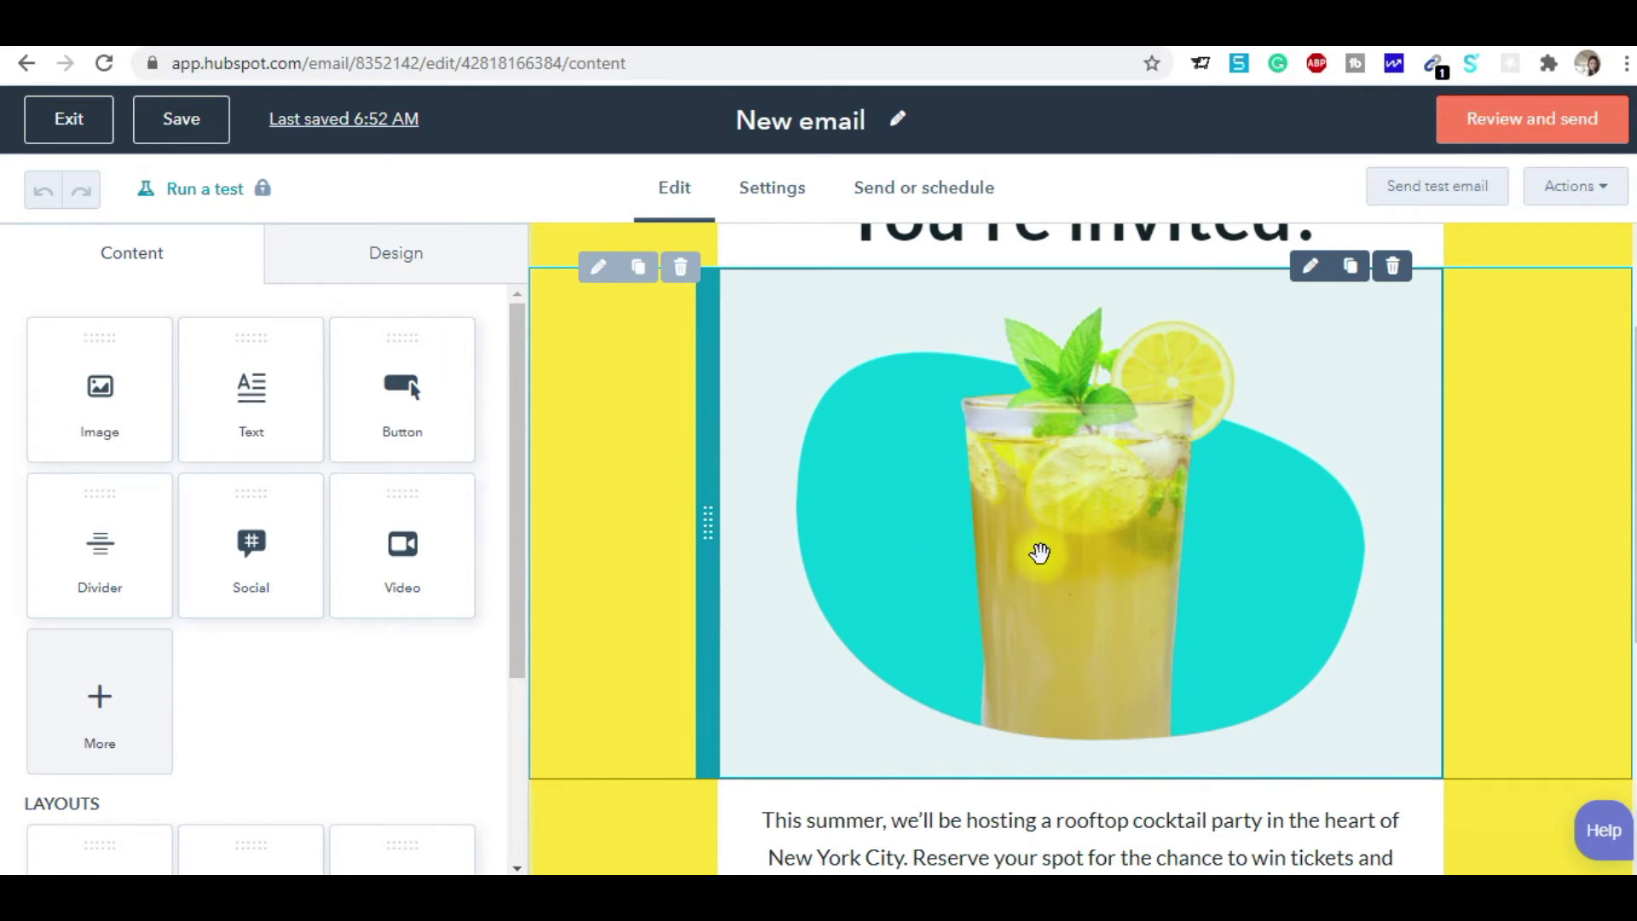
{"action": "scroll", "coordinate": [1034, 439], "scroll_direction": "up", "scroll_amount": 2}
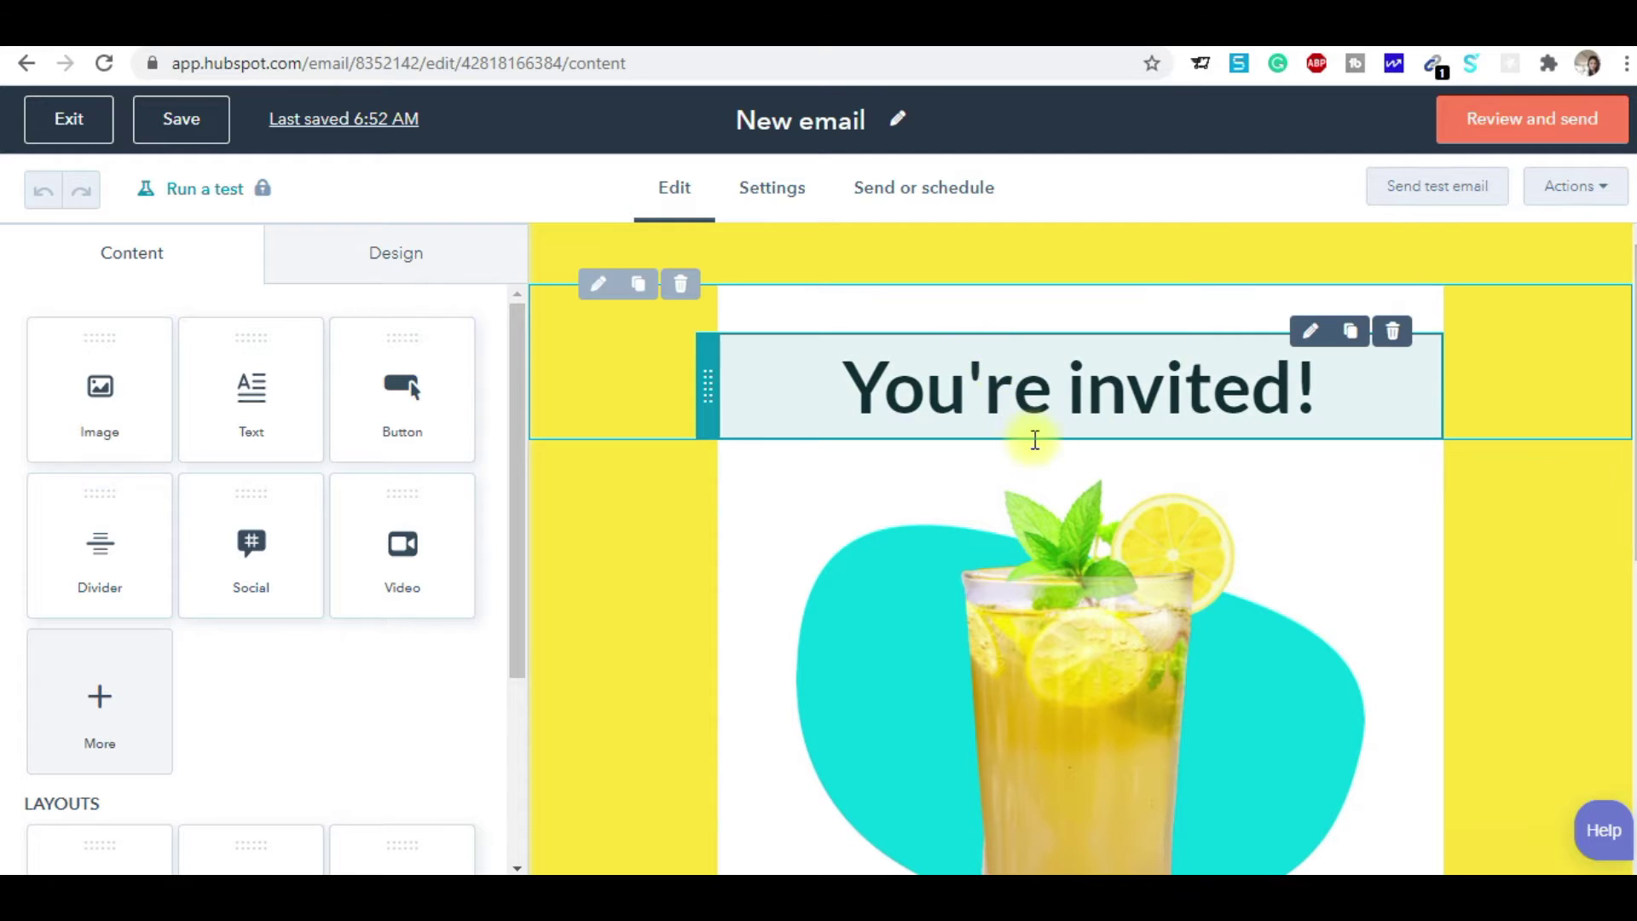
{"action": "scroll", "coordinate": [1027, 632], "scroll_direction": "down", "scroll_amount": 7}
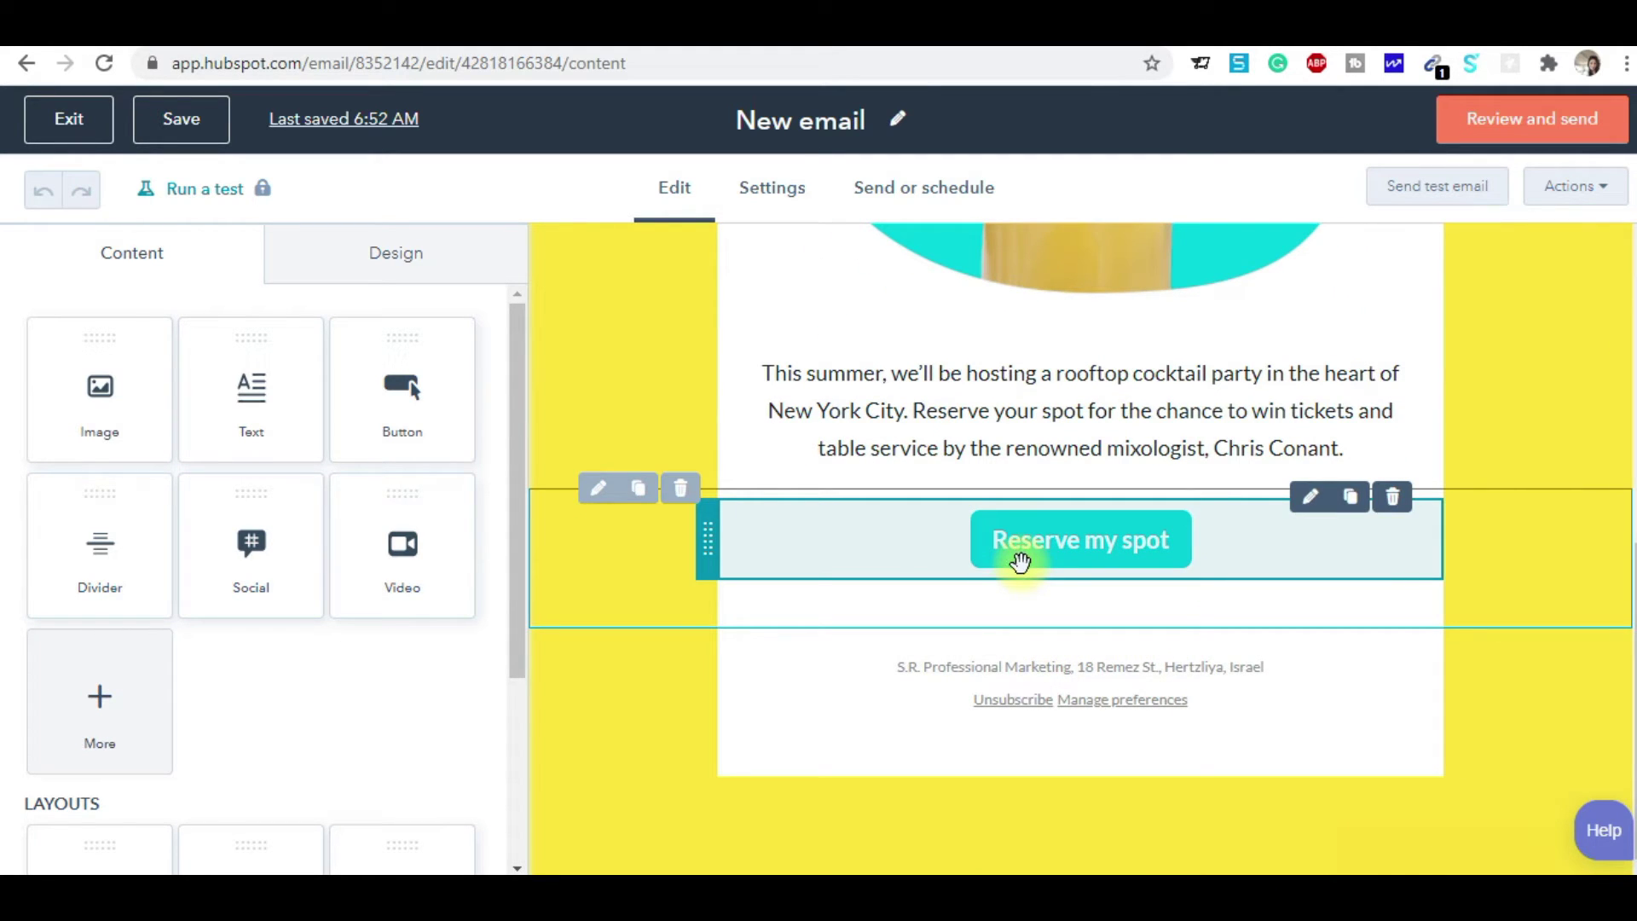
{"action": "left_click", "coordinate": [1003, 410]}
{"action": "scroll", "coordinate": [1176, 290], "scroll_direction": "up", "scroll_amount": 7}
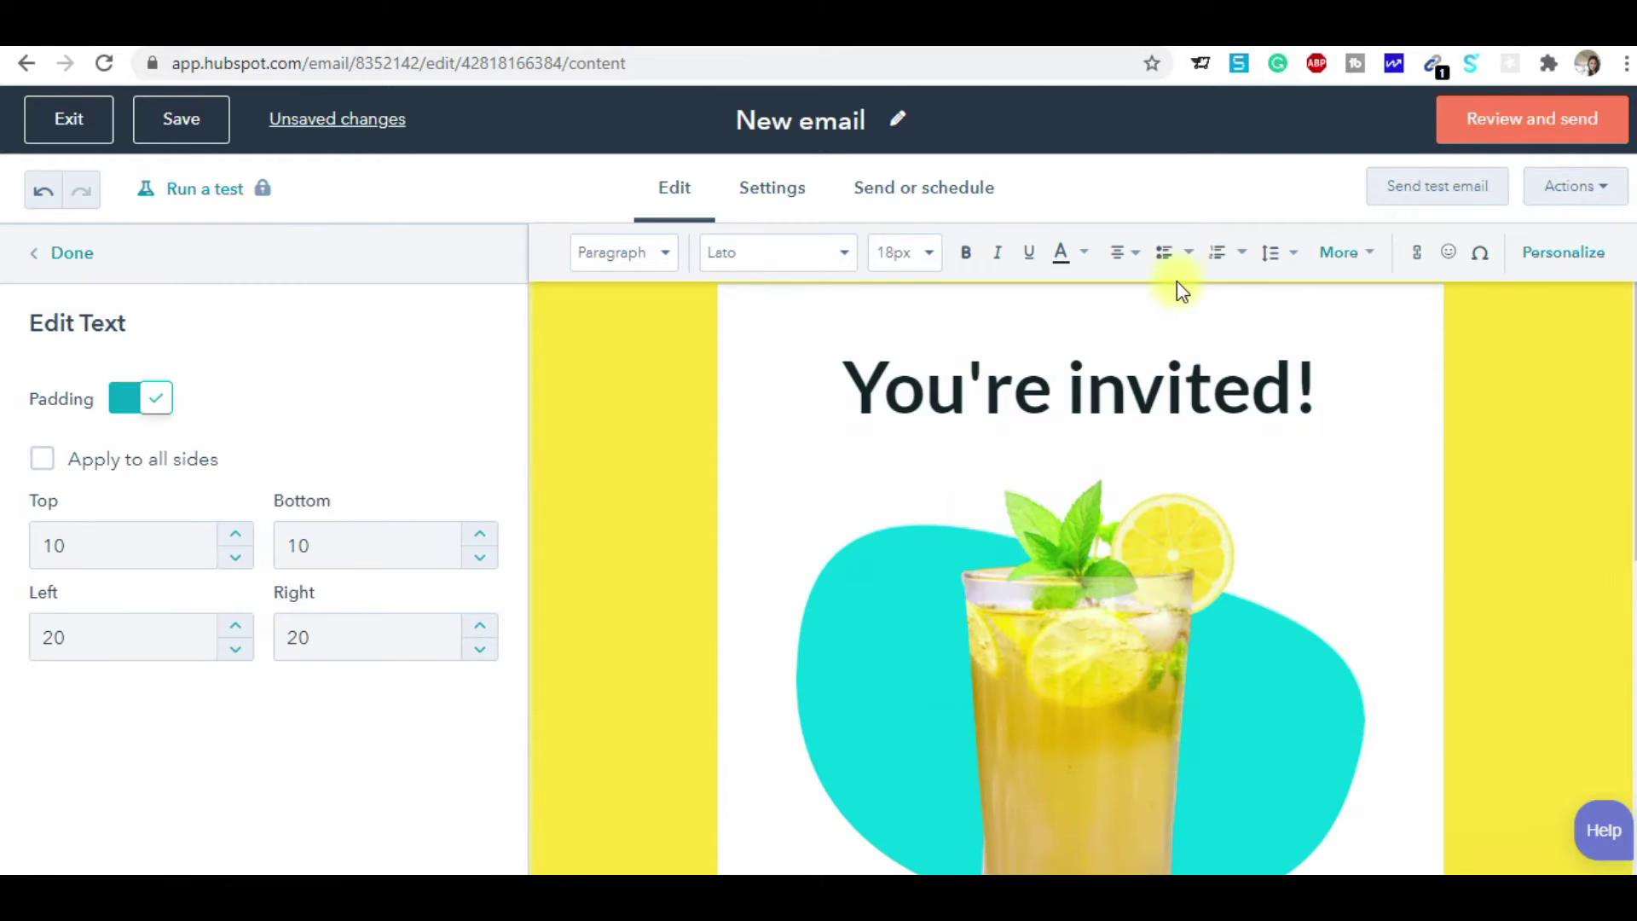
{"action": "left_click", "coordinate": [1182, 374]}
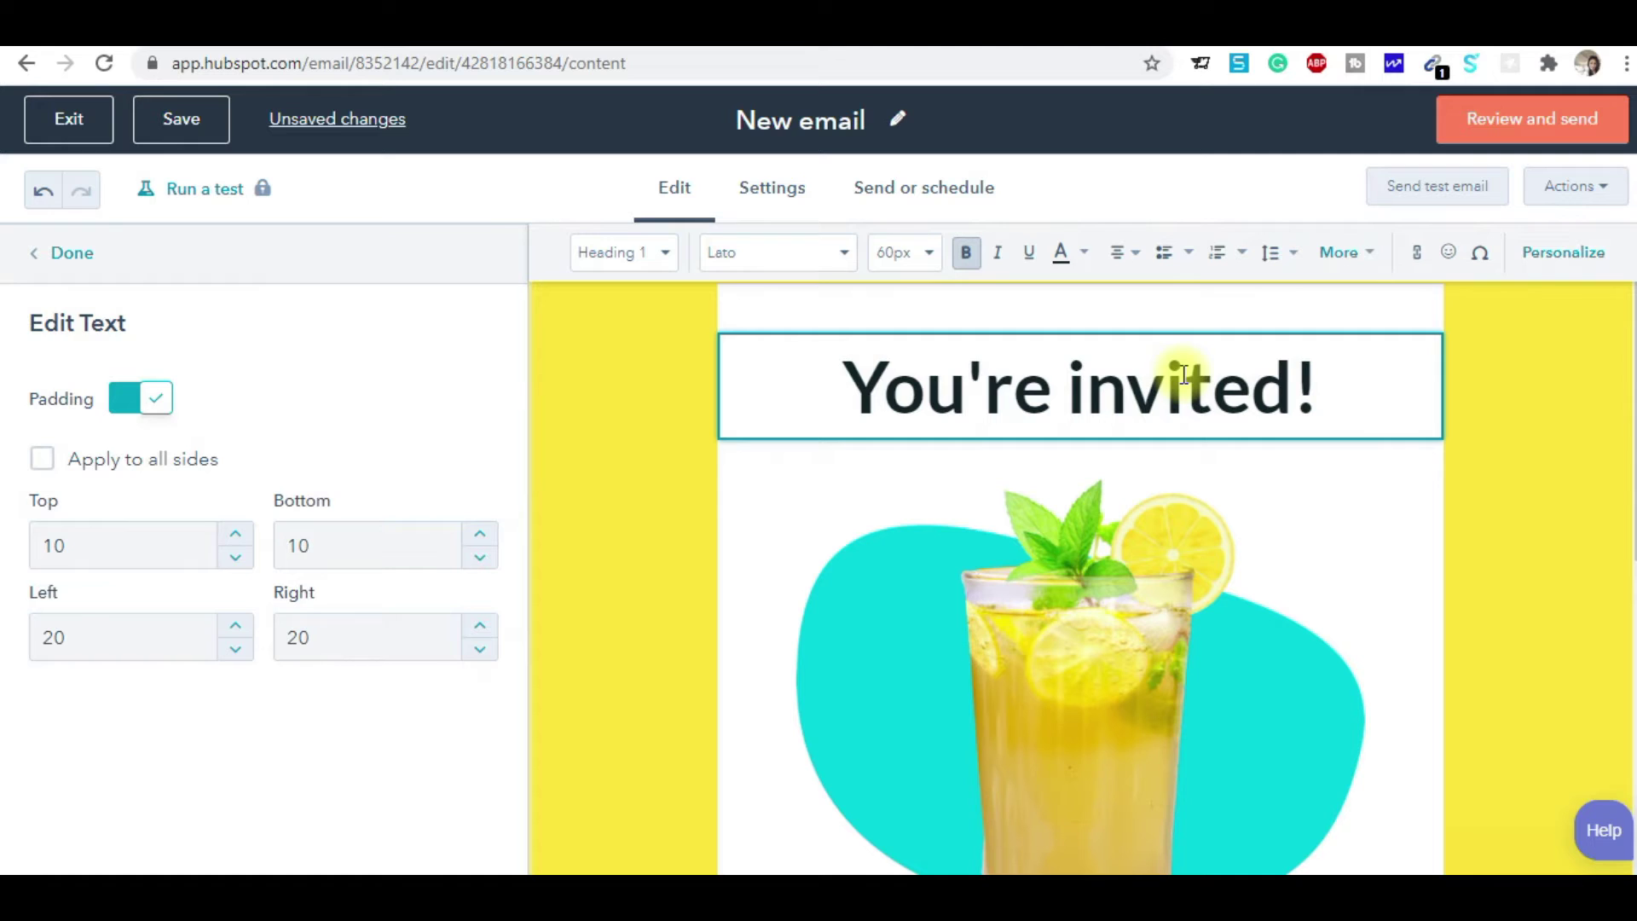
{"action": "triple_click", "coordinate": [1071, 415]}
{"action": "type", "text": "ww"}
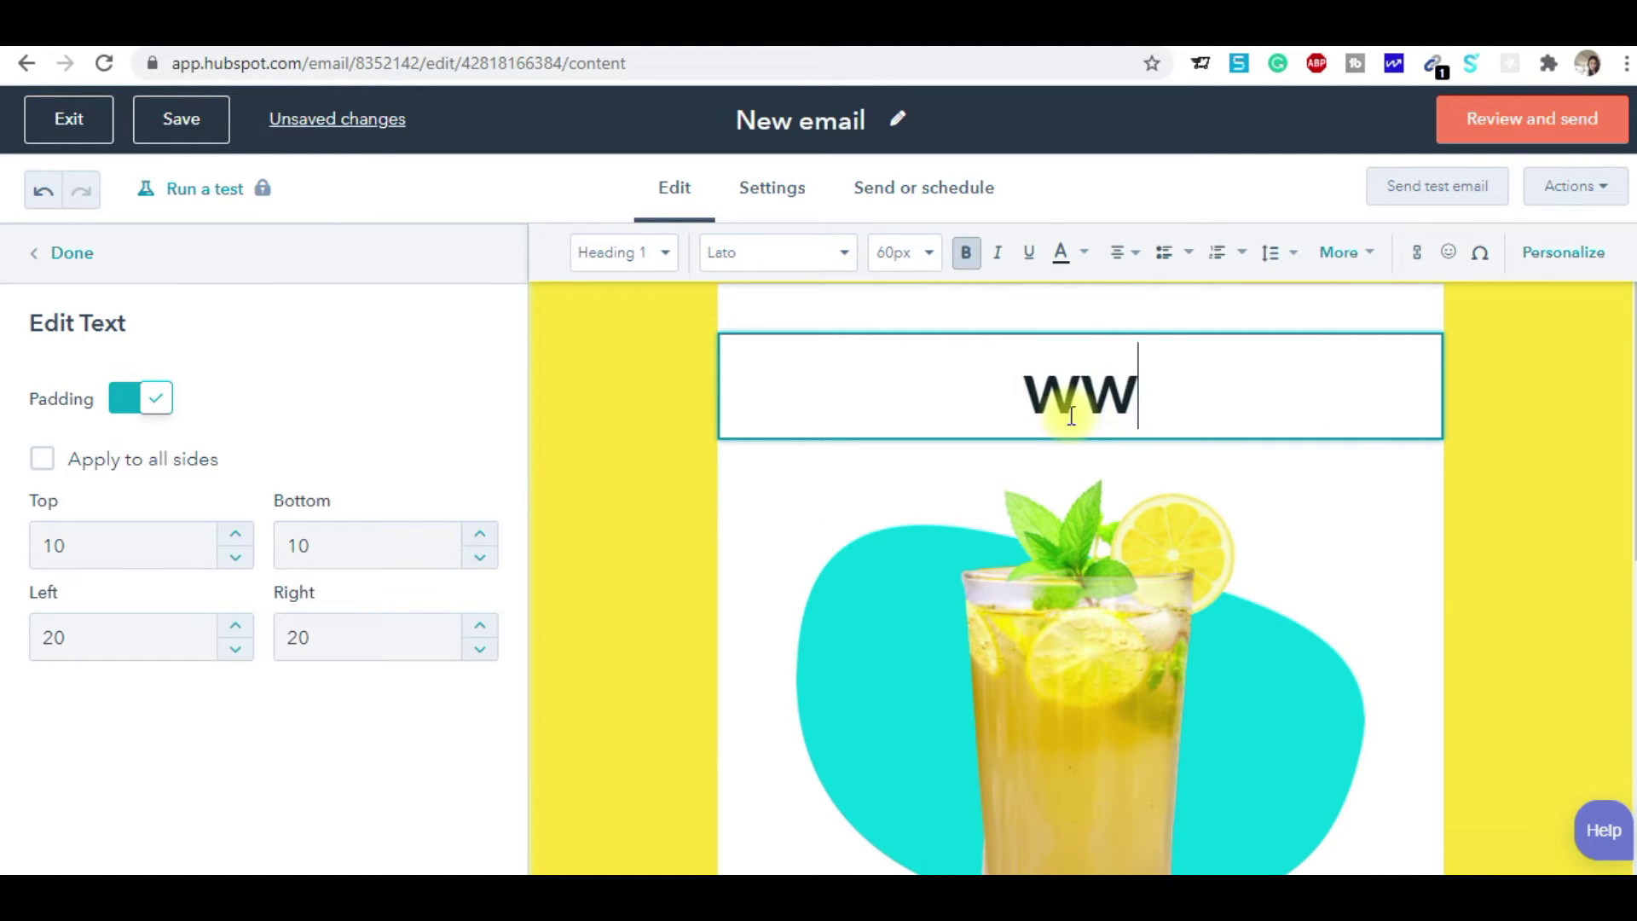
{"action": "type", "text": "w.dr"}
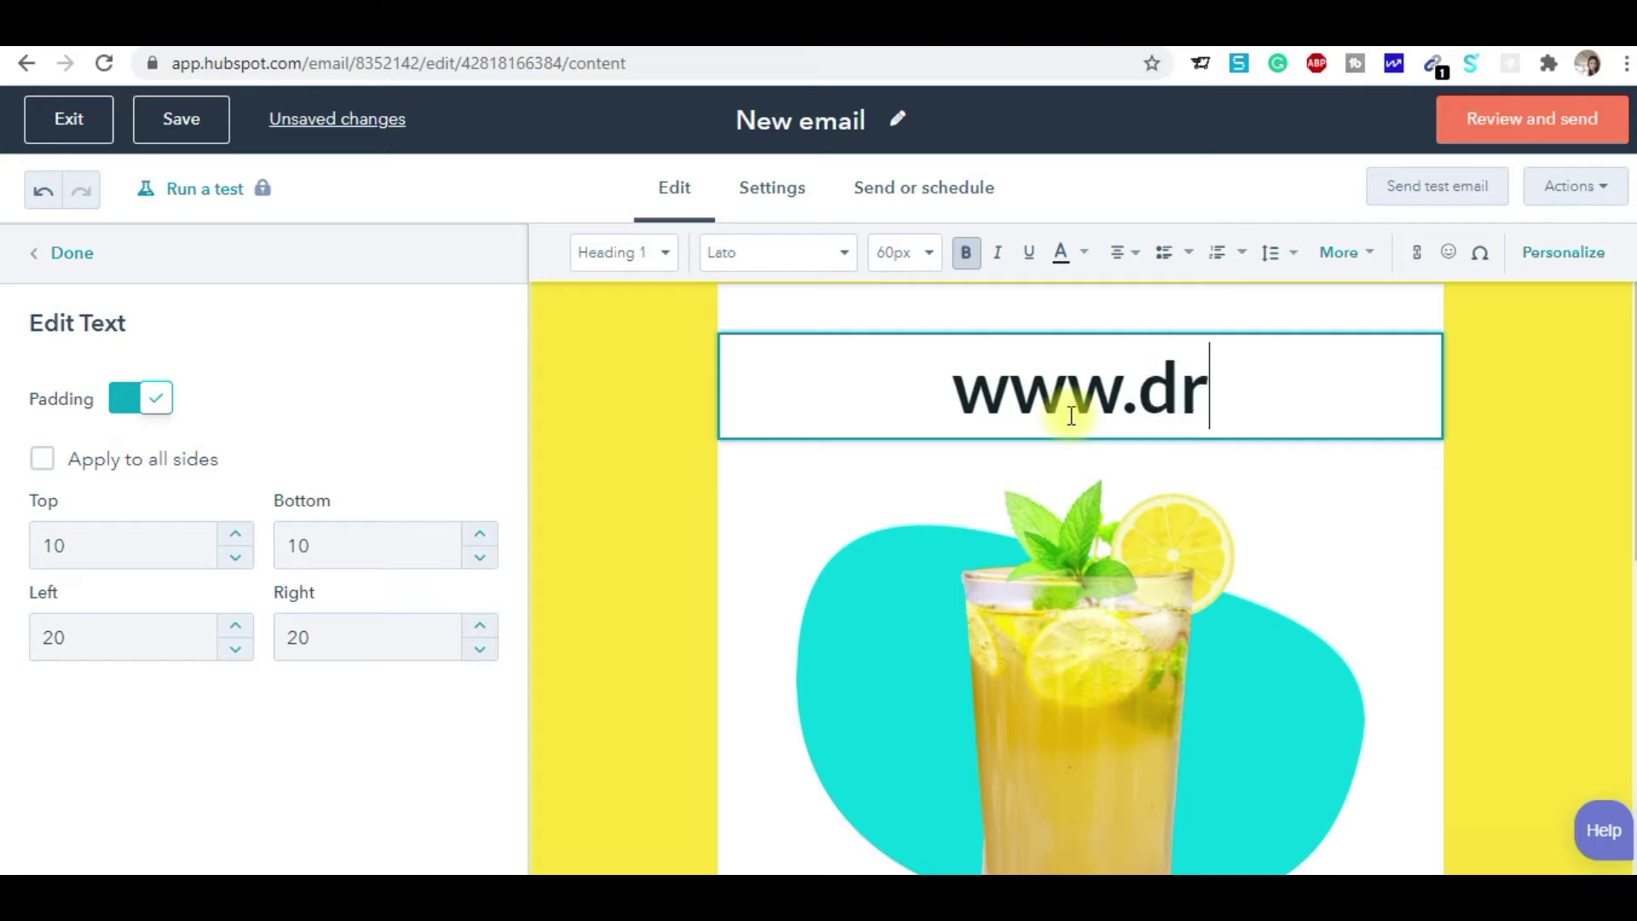
{"action": "type", "text": "menkyuvraj.com"}
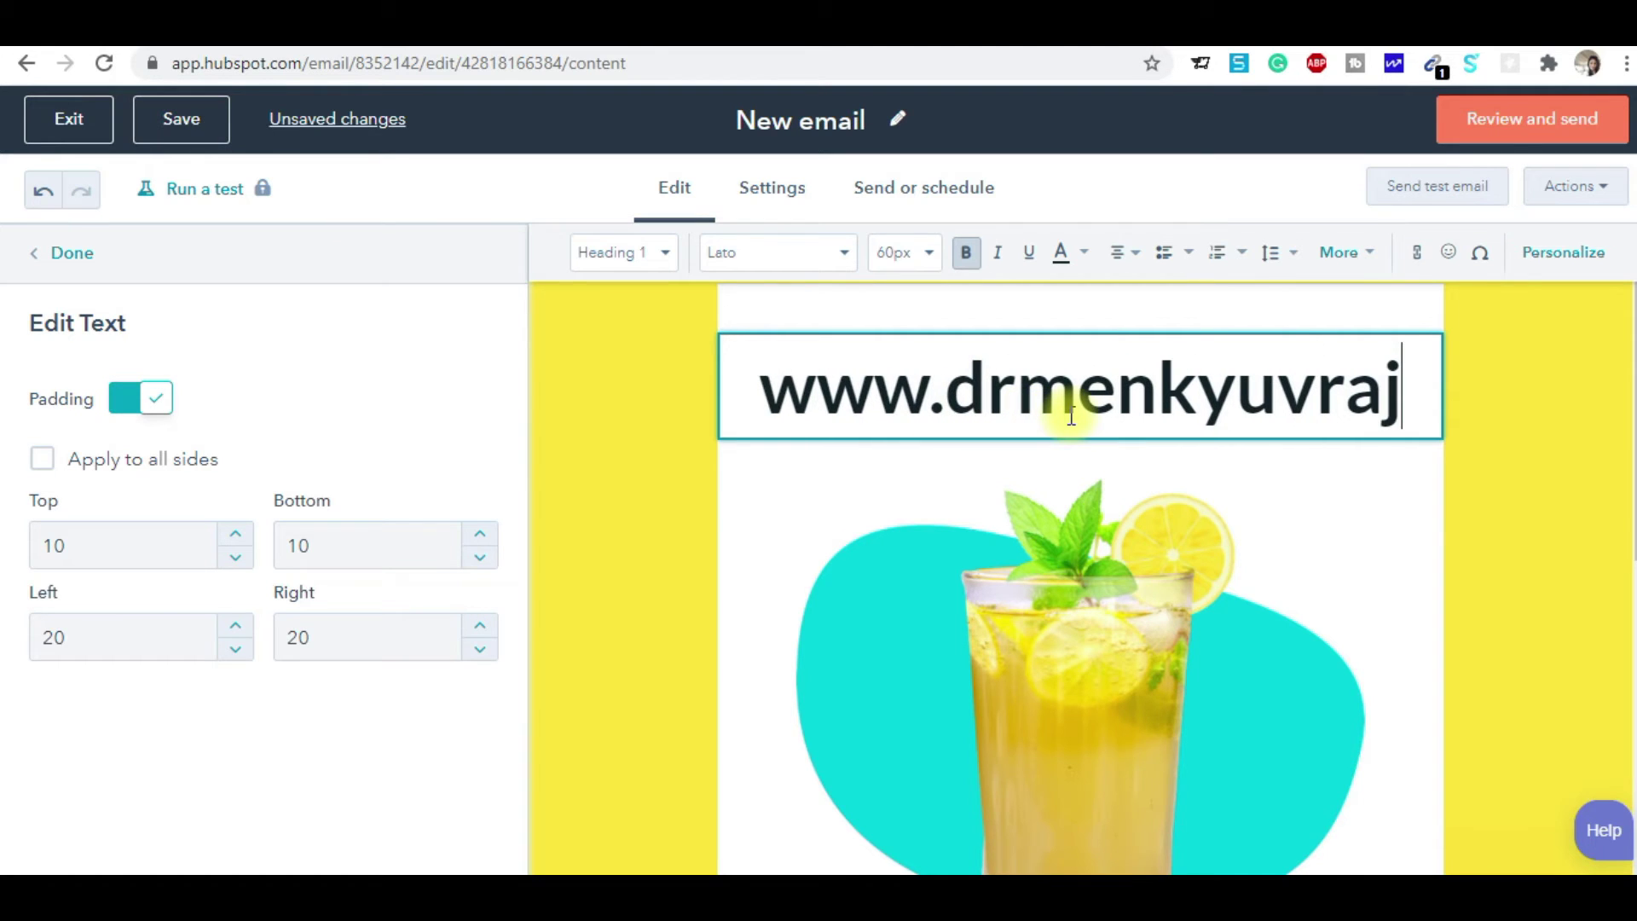
{"action": "left_click", "coordinate": [1337, 458]}
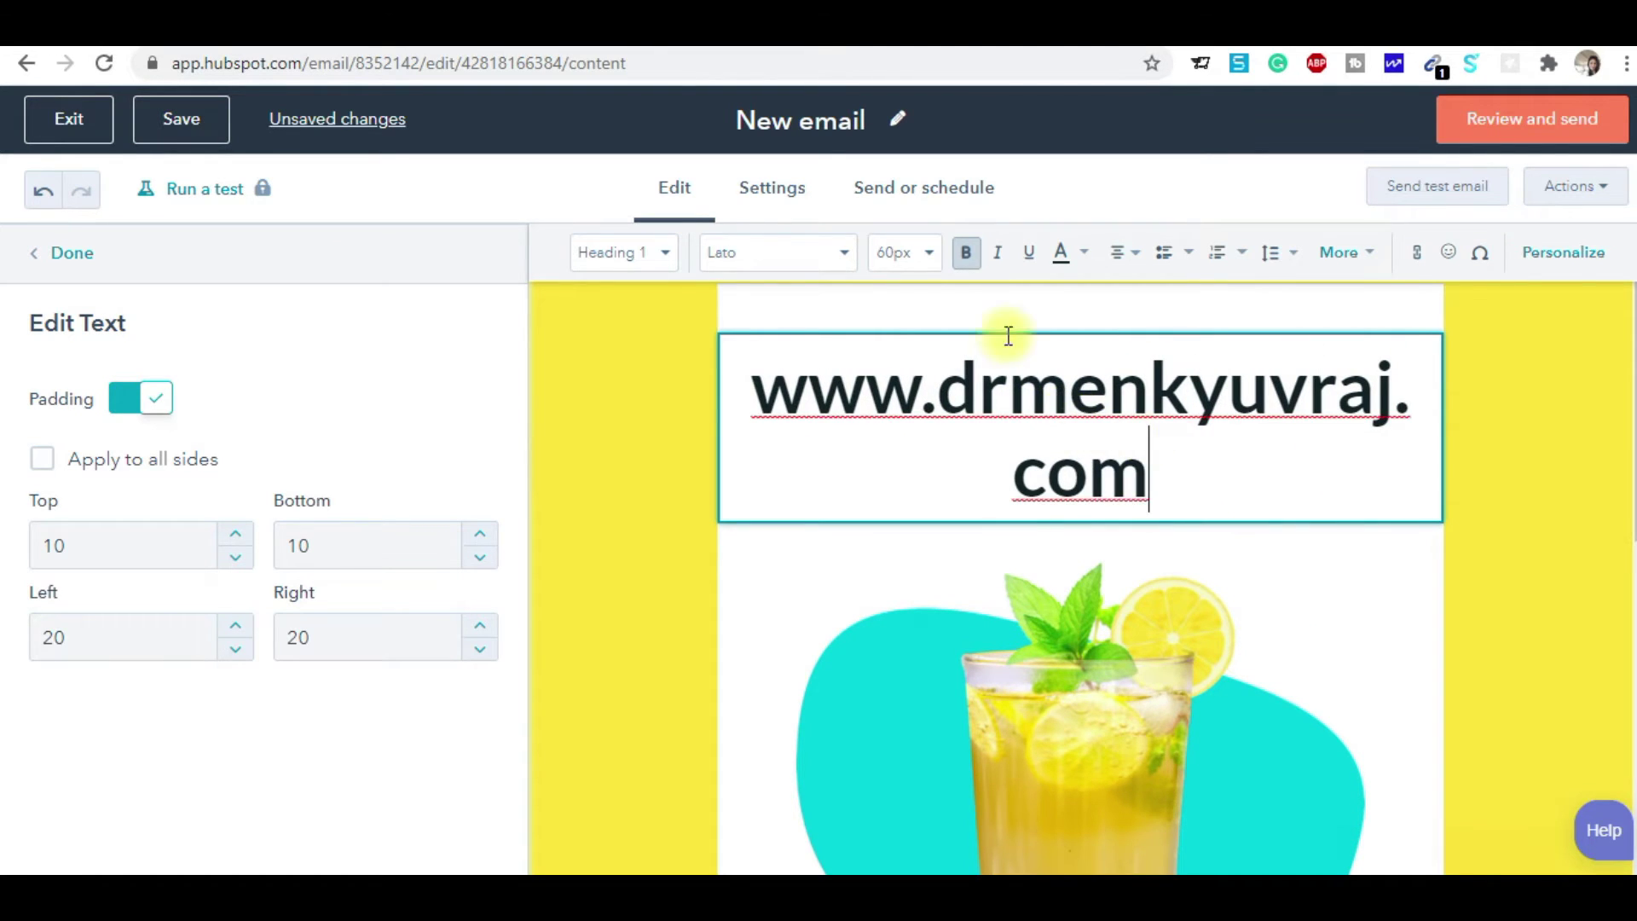
Set the font size of the whole website address heading to 36px and finish editing the text
{"action": "left_click", "coordinate": [929, 253]}
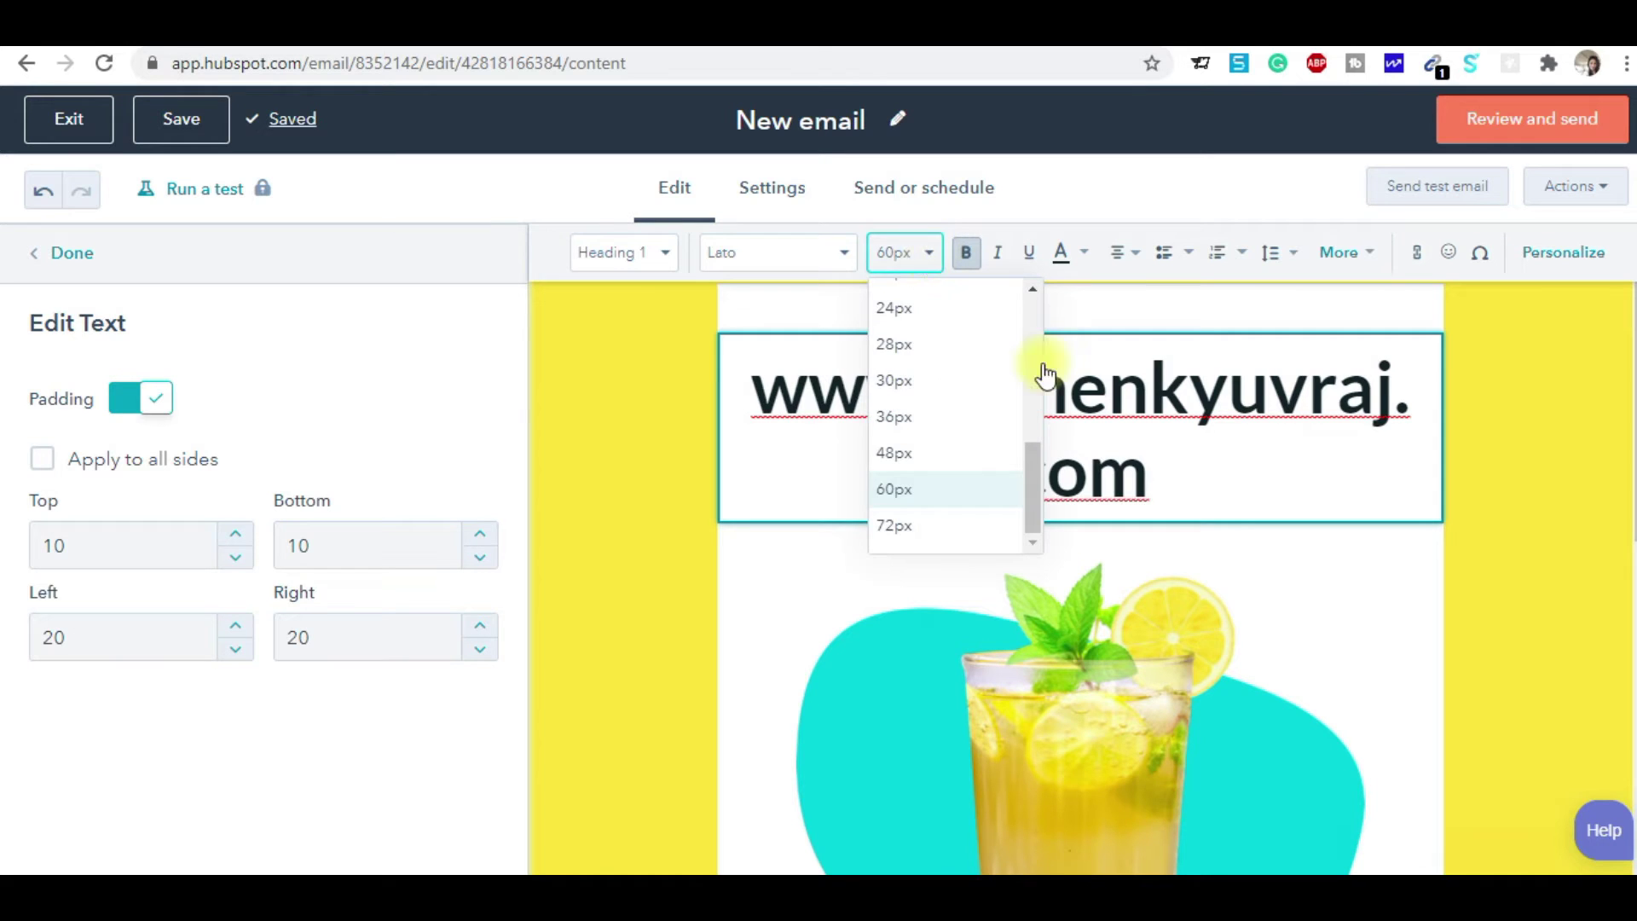
{"action": "left_click", "coordinate": [1286, 468]}
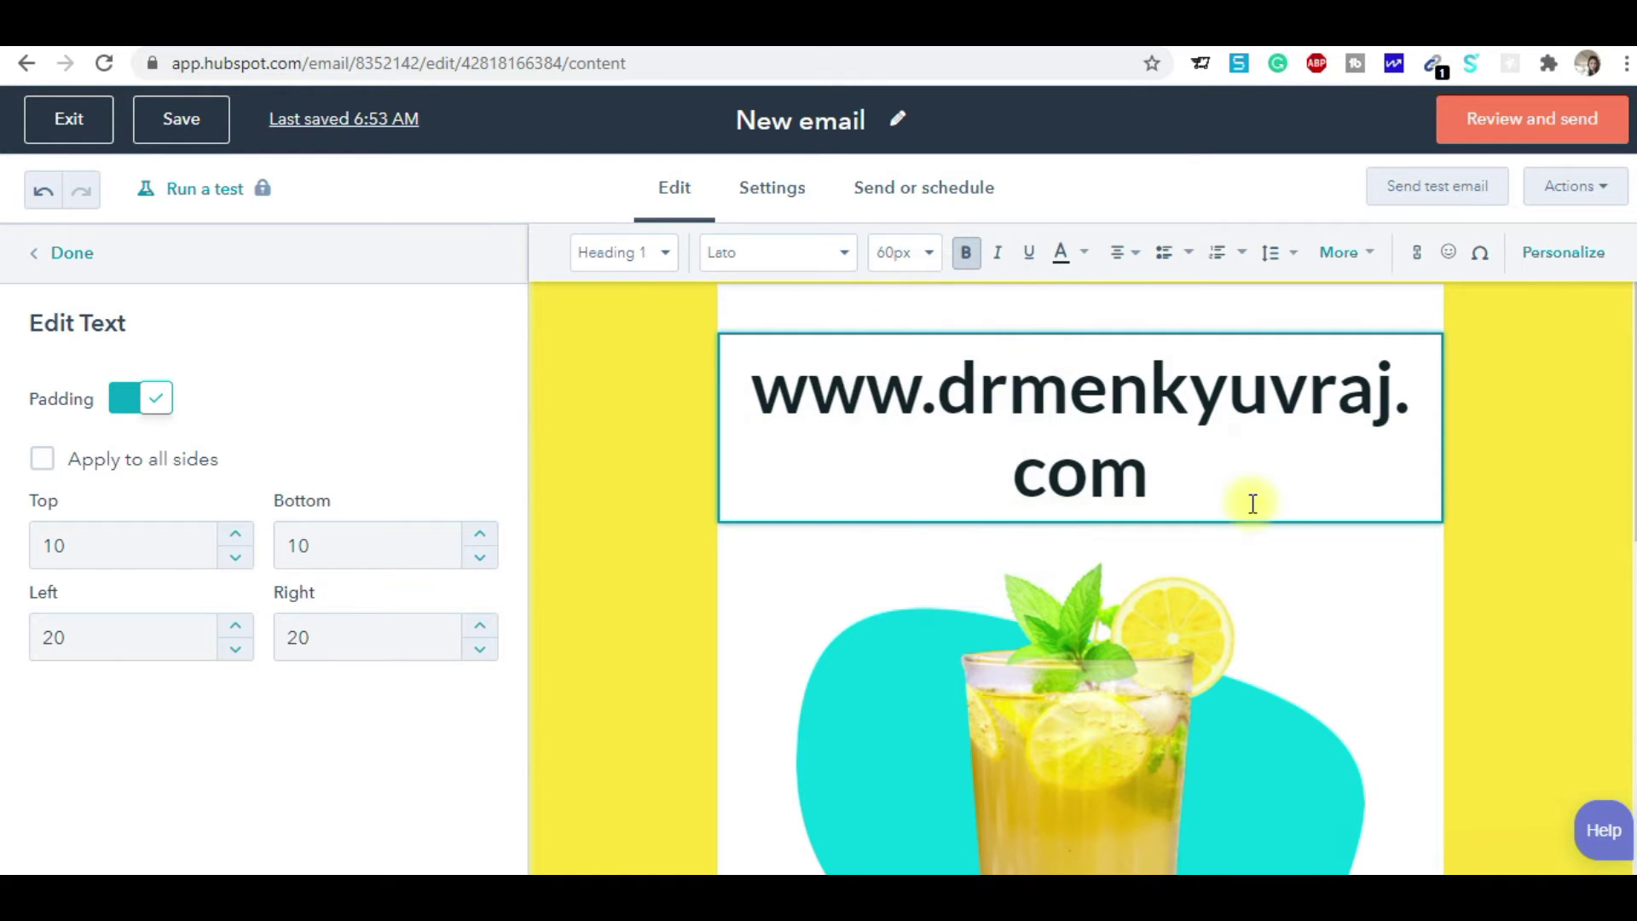
{"action": "triple_click", "coordinate": [757, 386]}
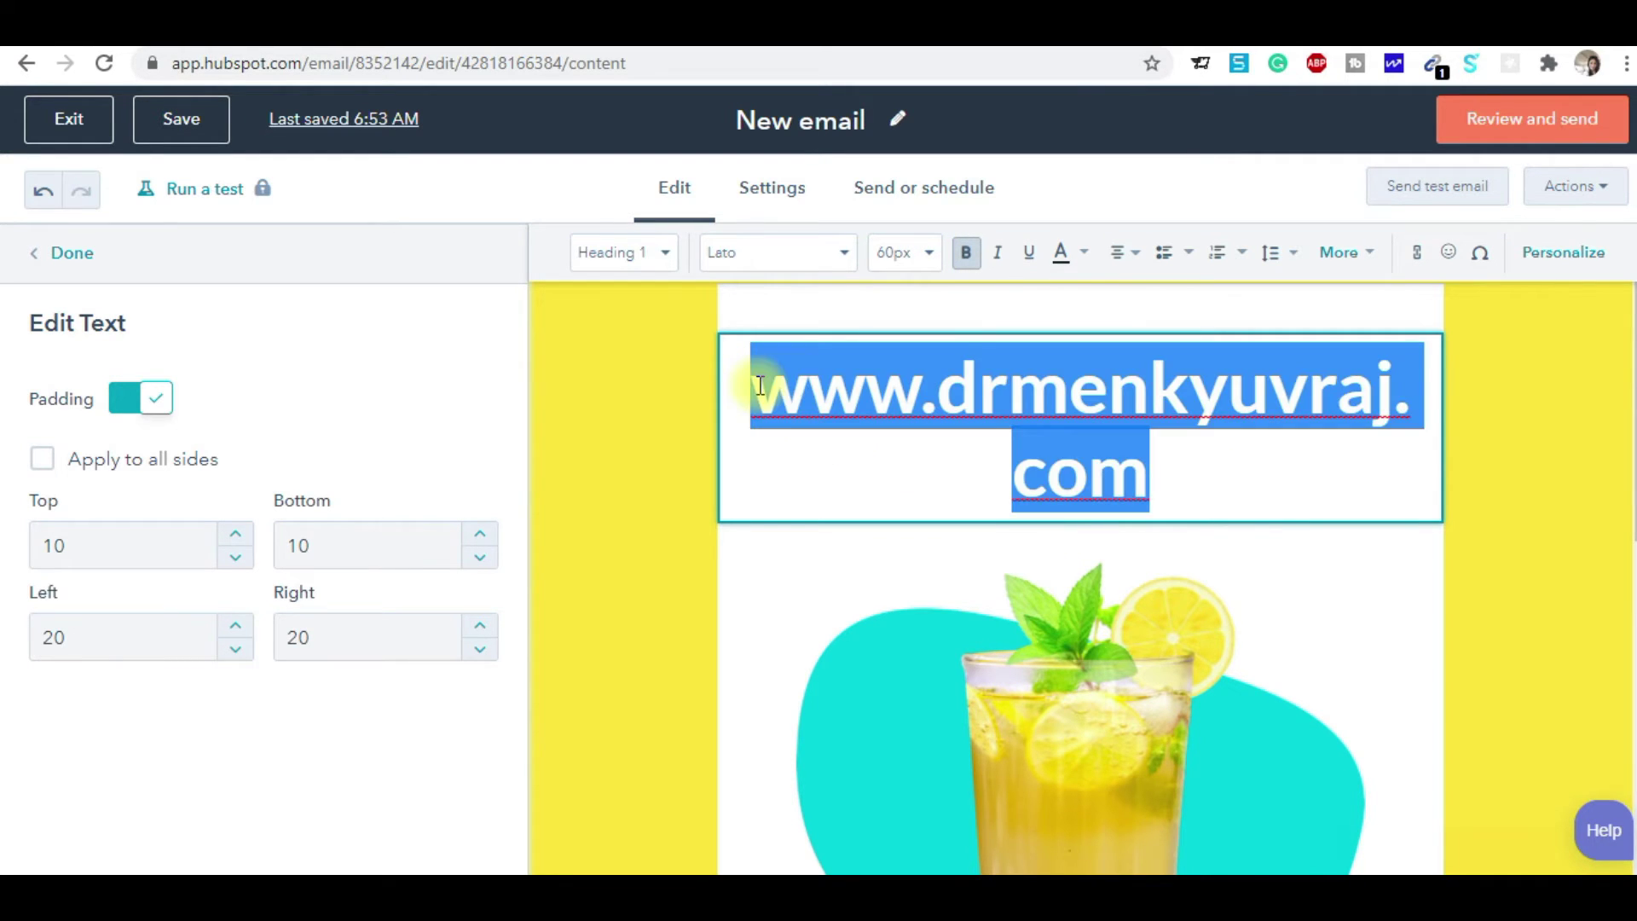
{"action": "left_click", "coordinate": [929, 252]}
{"action": "left_click", "coordinate": [894, 442]}
{"action": "left_click", "coordinate": [1531, 482]}
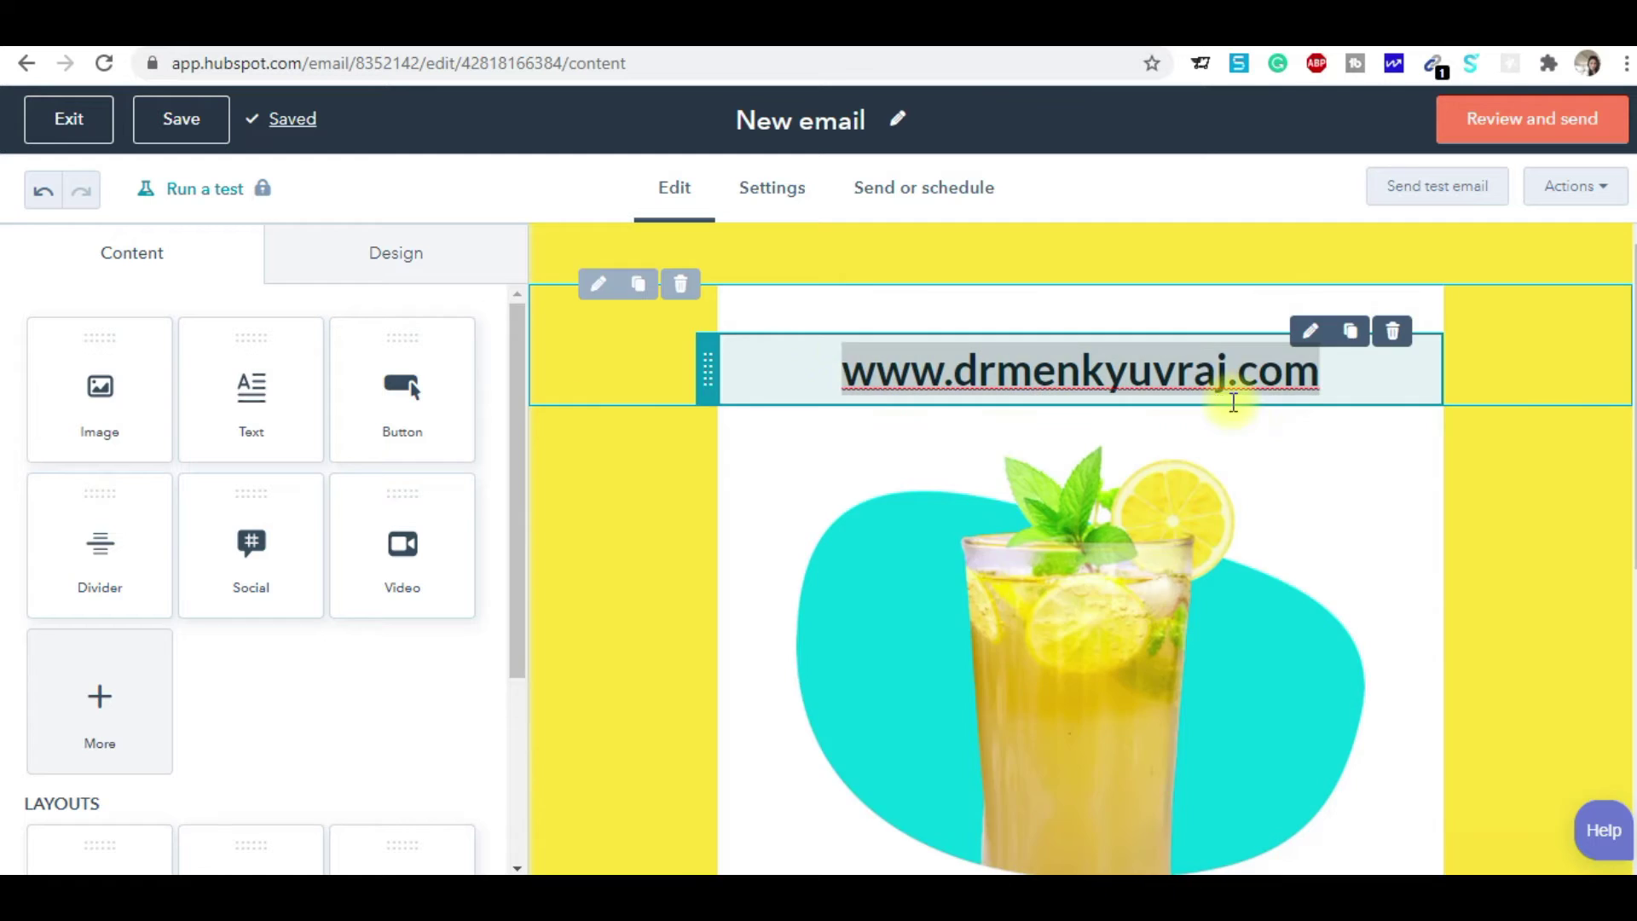
Review the text color and alignment options available for the website address heading
{"action": "left_click", "coordinate": [1168, 393]}
{"action": "double_click", "coordinate": [1168, 392]}
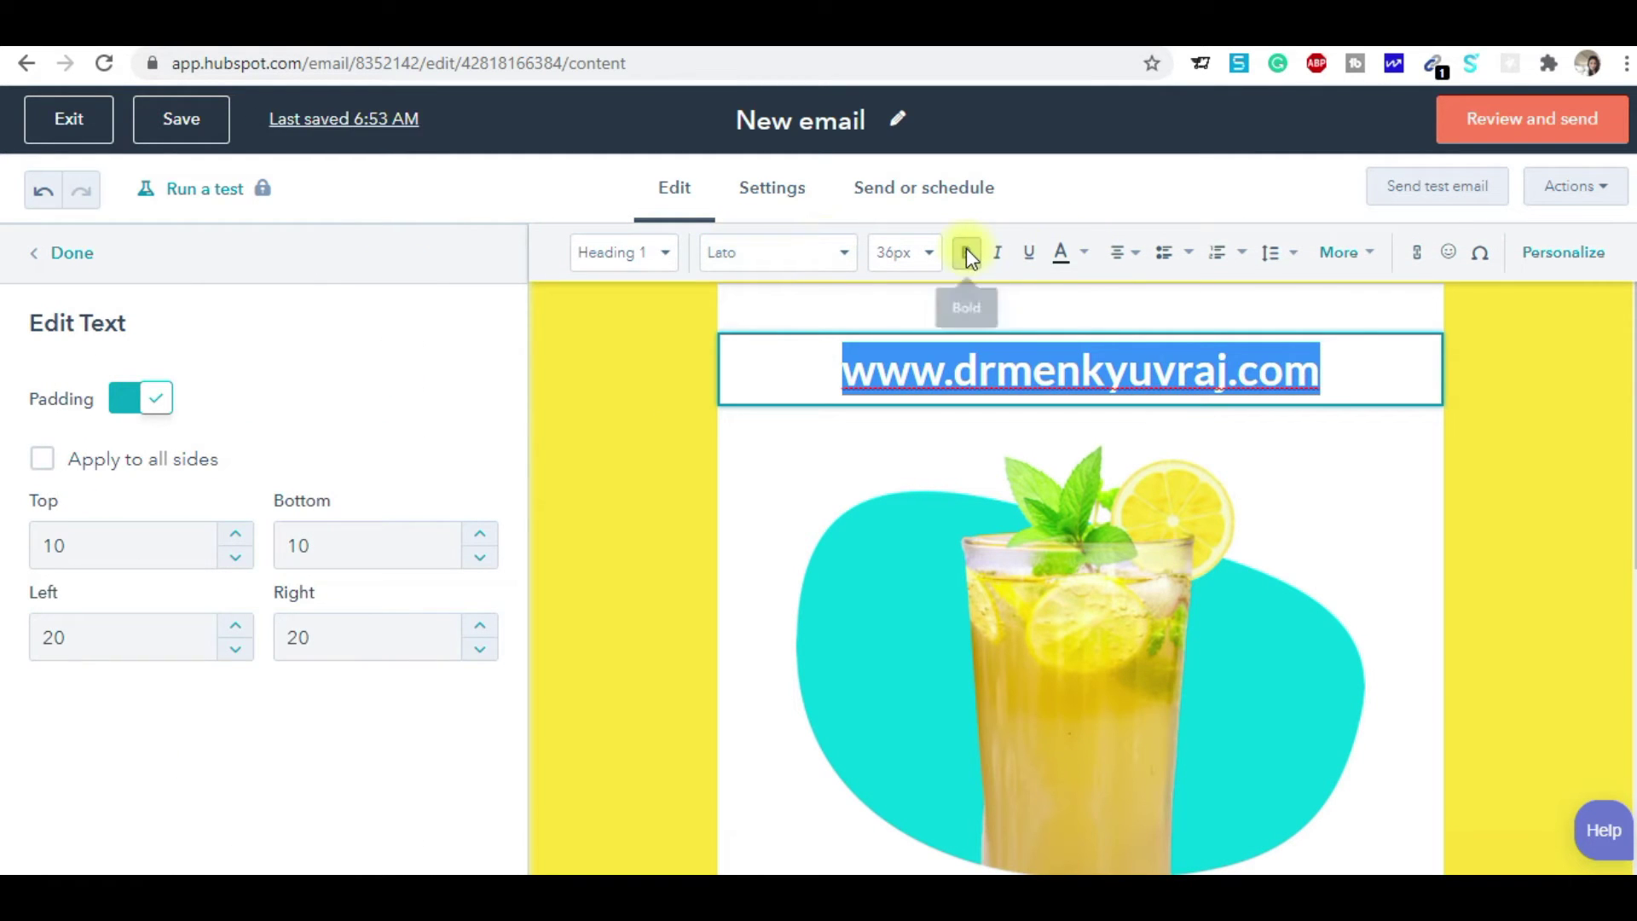
{"action": "left_click", "coordinate": [1083, 252]}
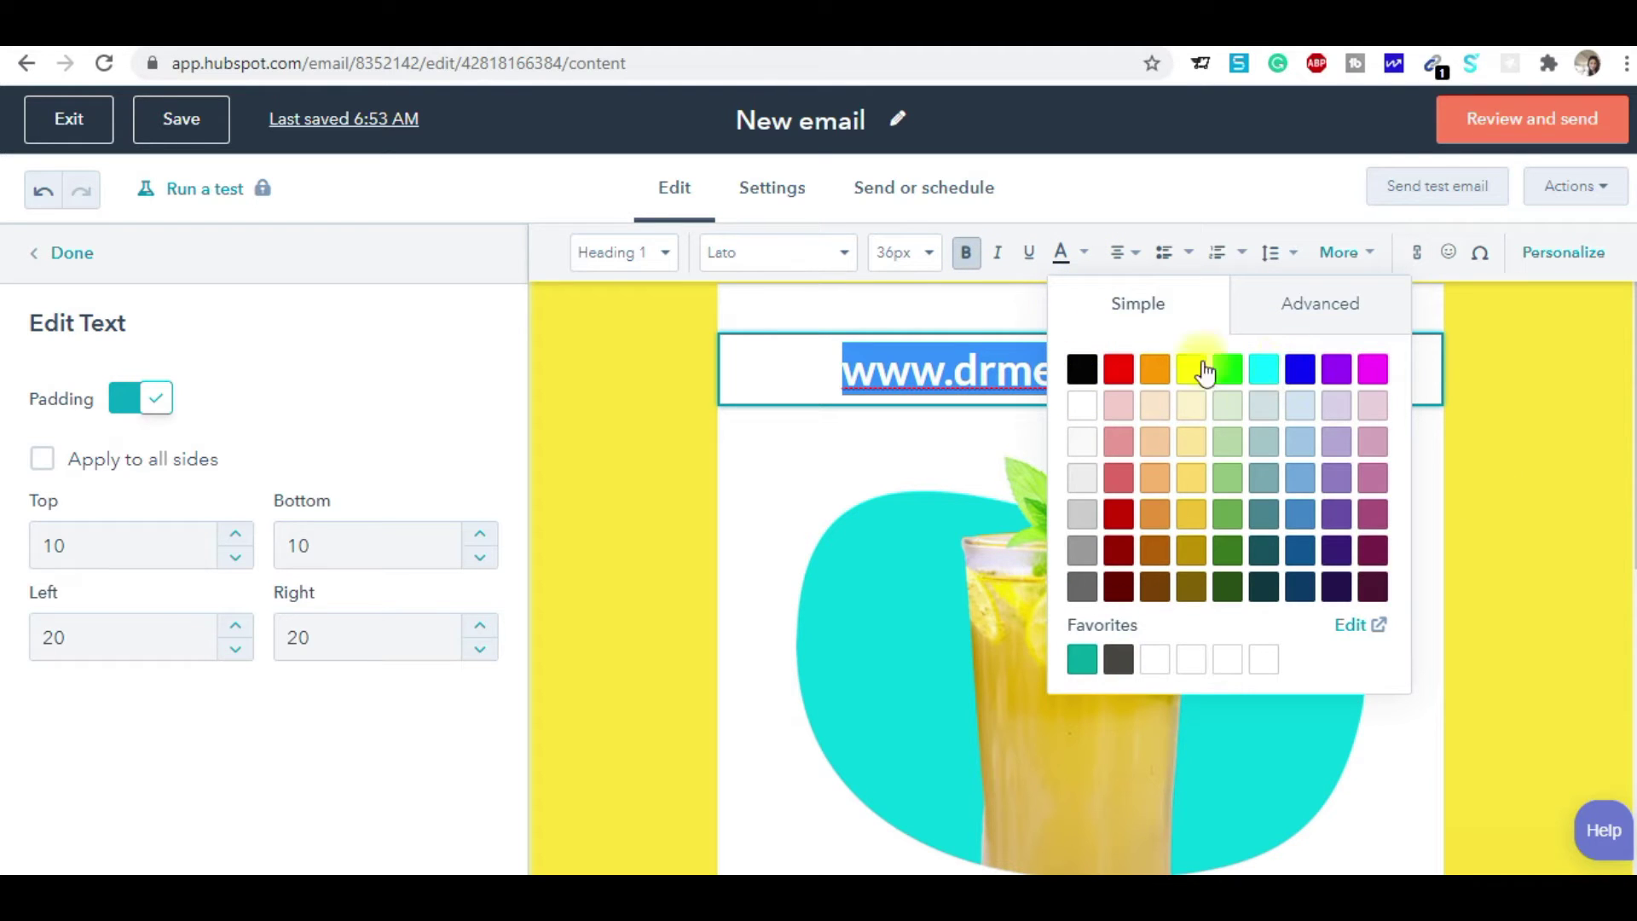
{"action": "left_click", "coordinate": [1127, 256]}
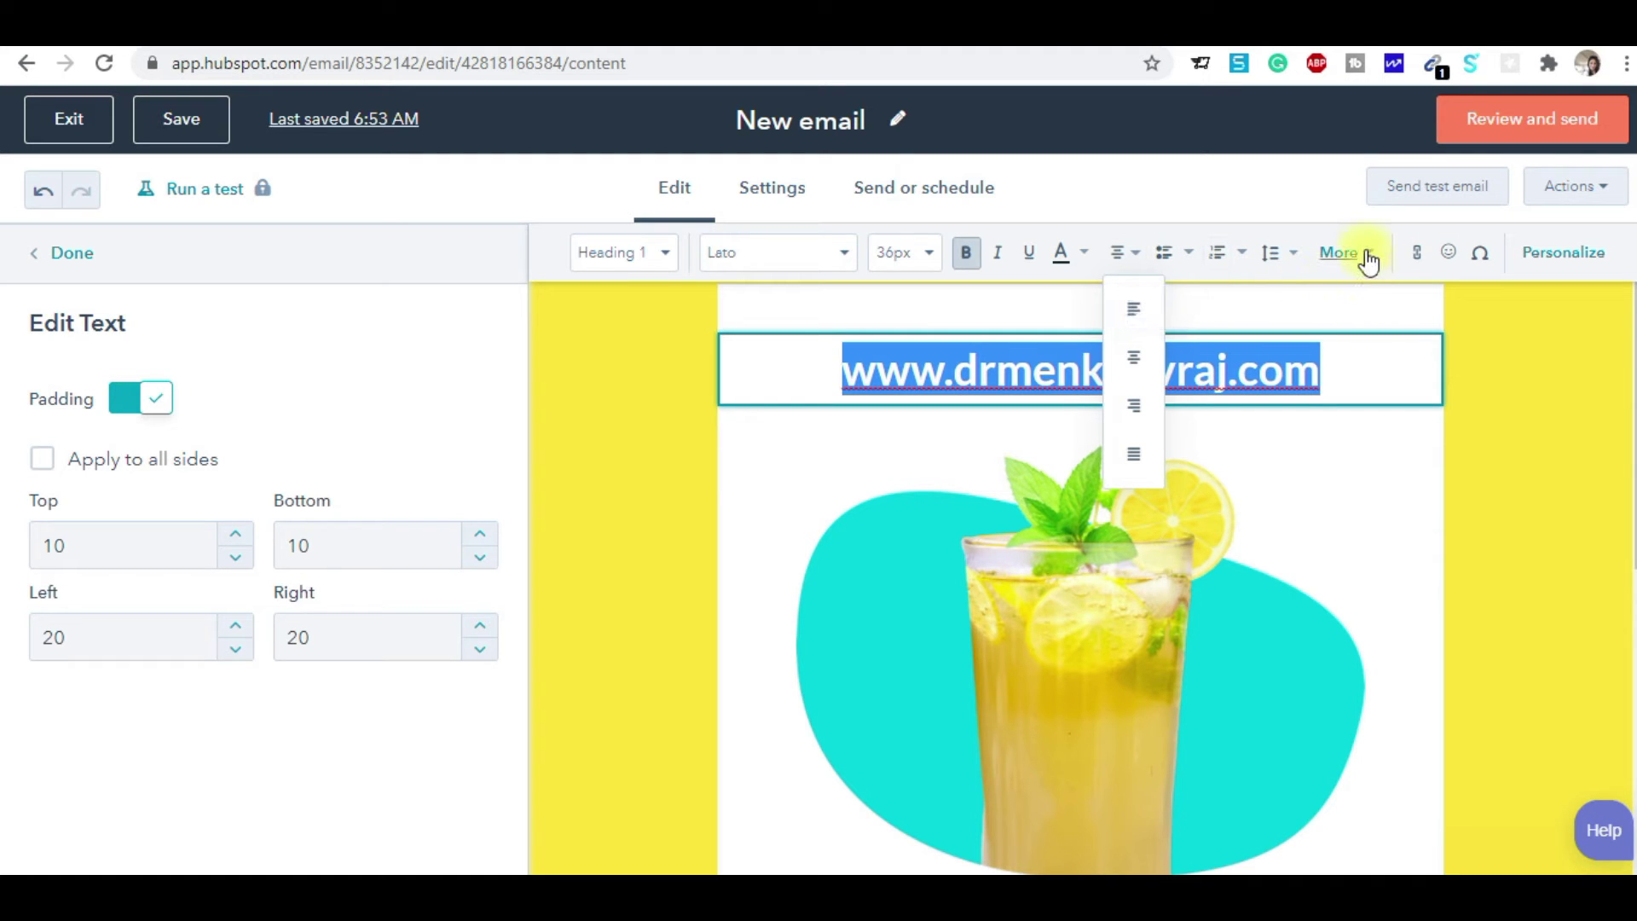
{"action": "left_click", "coordinate": [1362, 365]}
Link the whole website address heading to the personal website's homepage URL, copied from the open site
{"action": "left_click_drag", "start_coordinate": [1362, 365], "coordinate": [851, 374]}
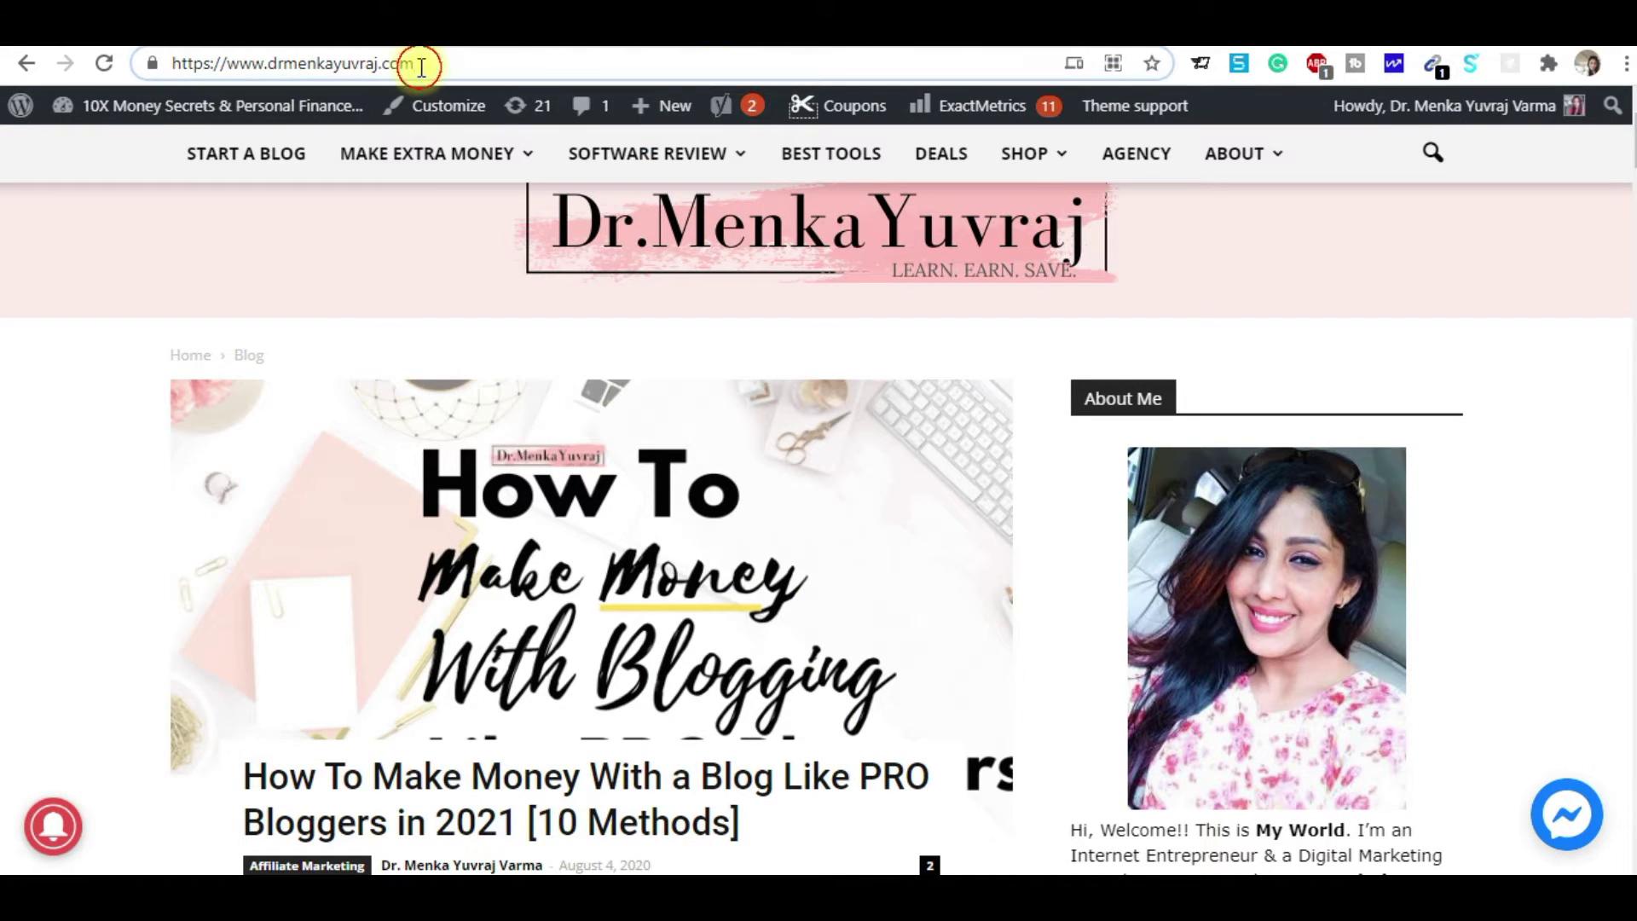
{"action": "left_click", "coordinate": [421, 67]}
{"action": "key", "text": "ctrl+c"}
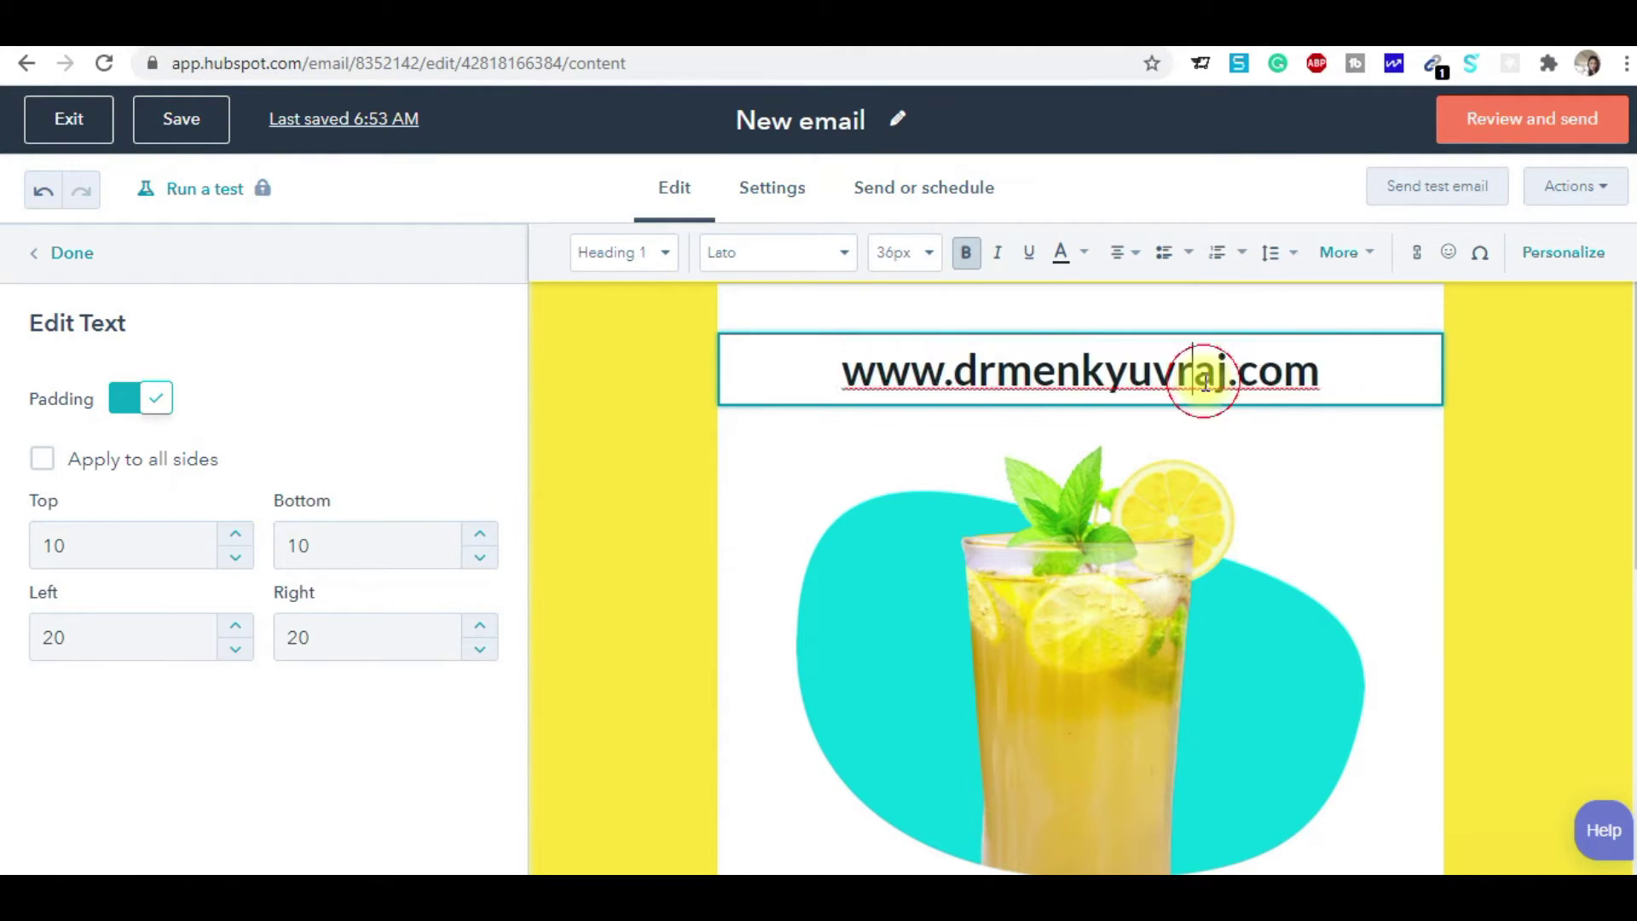
{"action": "triple_click", "coordinate": [1205, 380]}
{"action": "left_click", "coordinate": [1416, 252]}
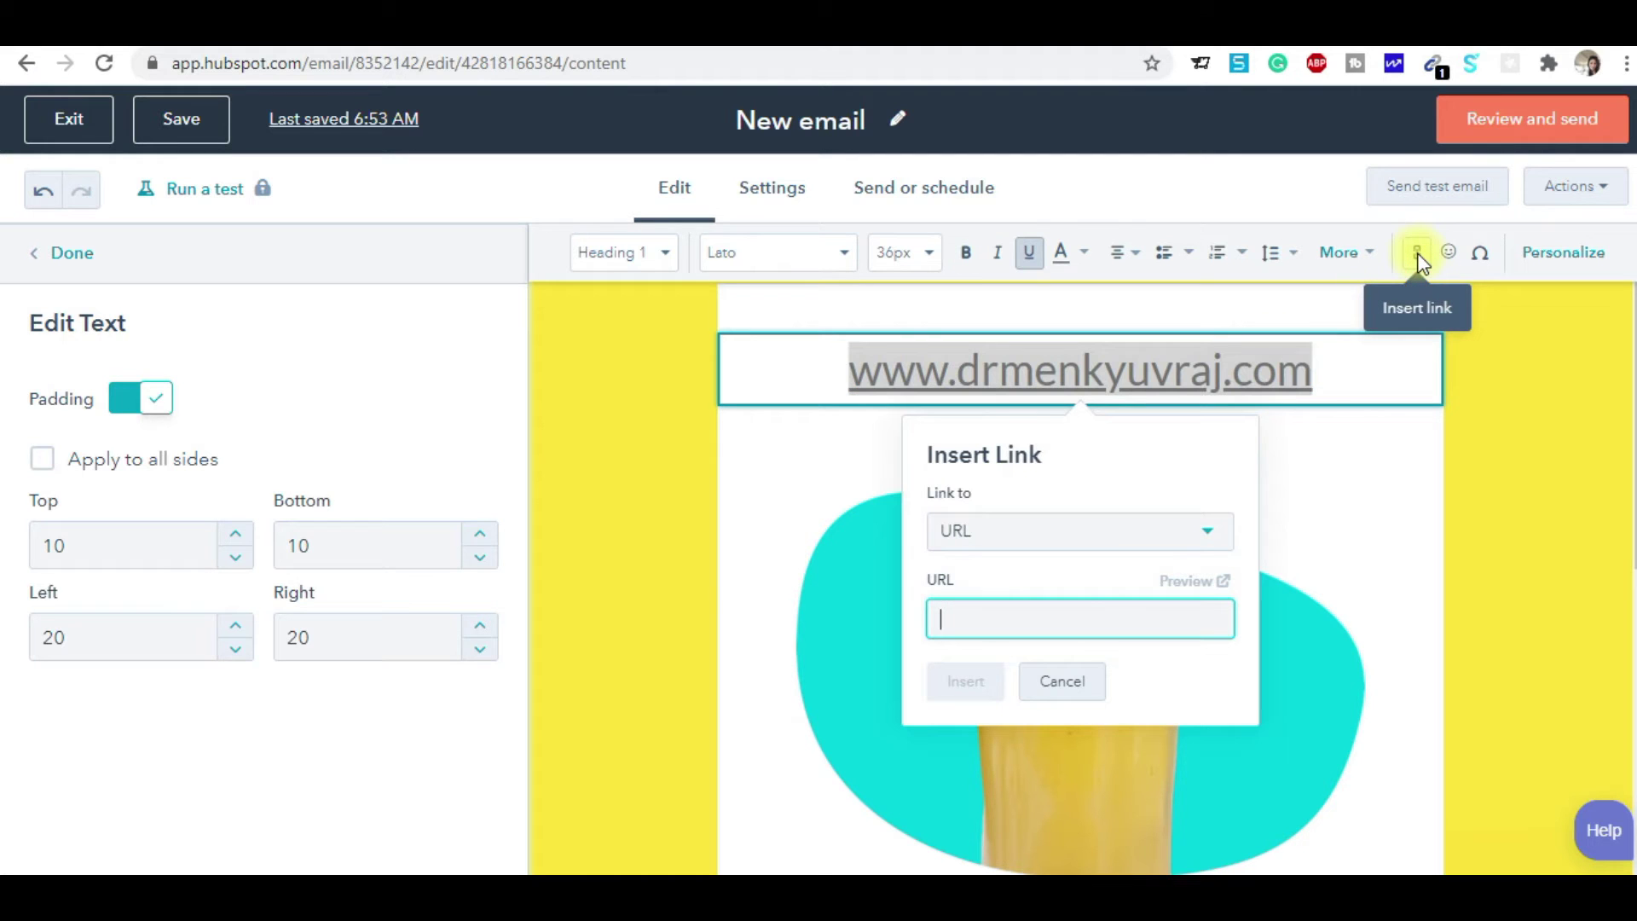
{"action": "key", "text": "ctrl+v"}
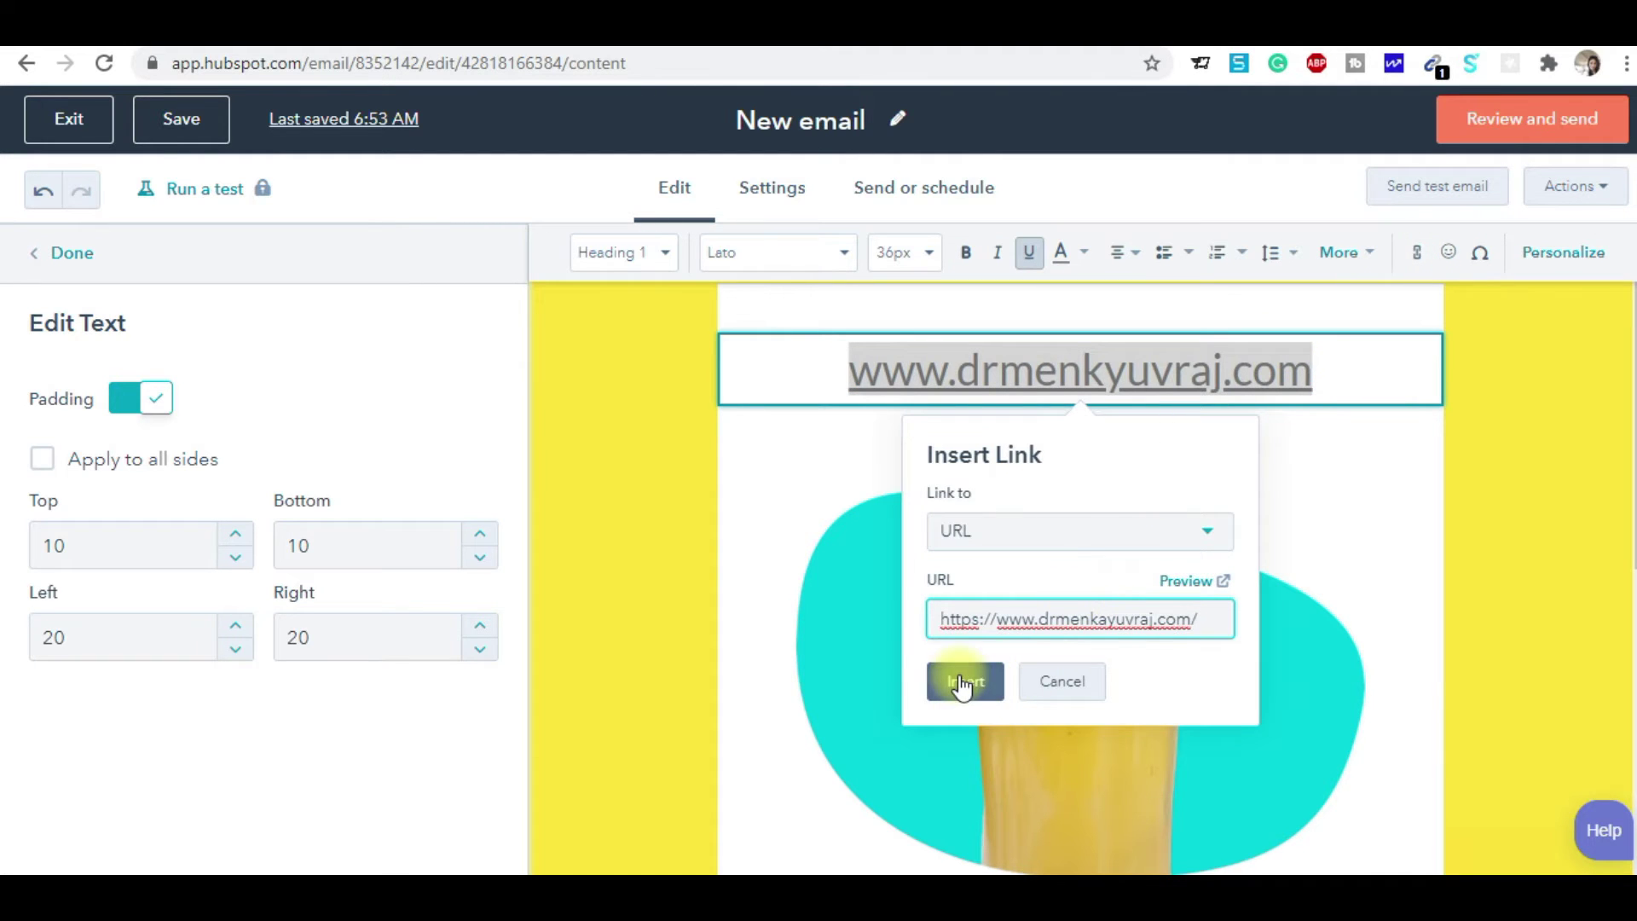
{"action": "left_click", "coordinate": [961, 683]}
{"action": "left_click", "coordinate": [1402, 538]}
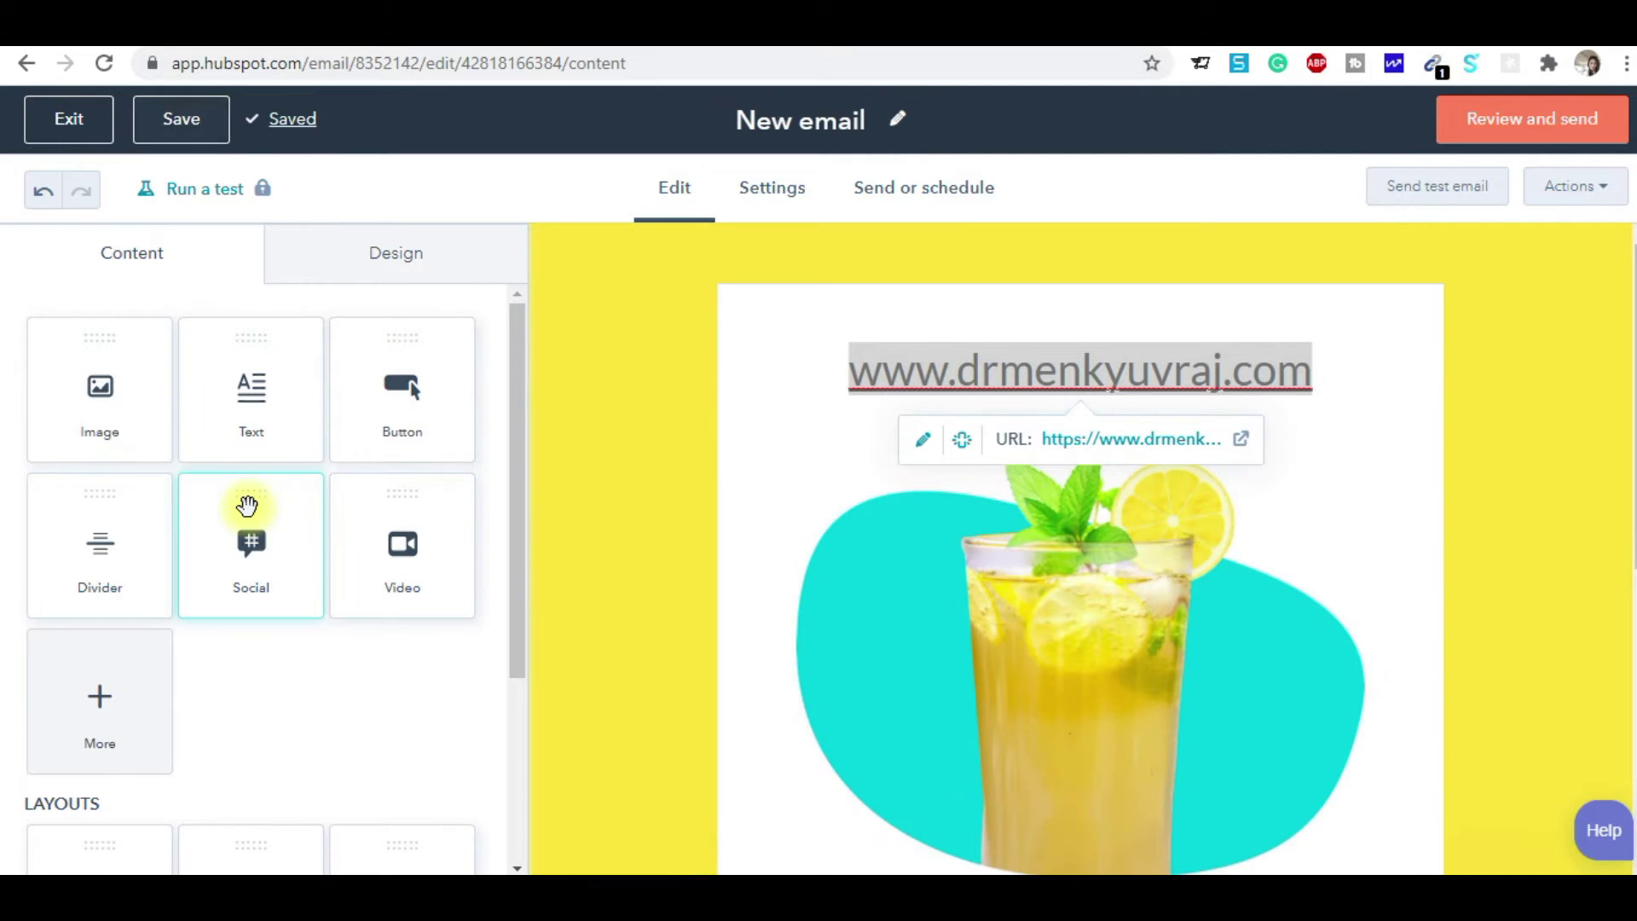
{"action": "left_click_drag", "start_coordinate": [519, 546], "coordinate": [534, 338]}
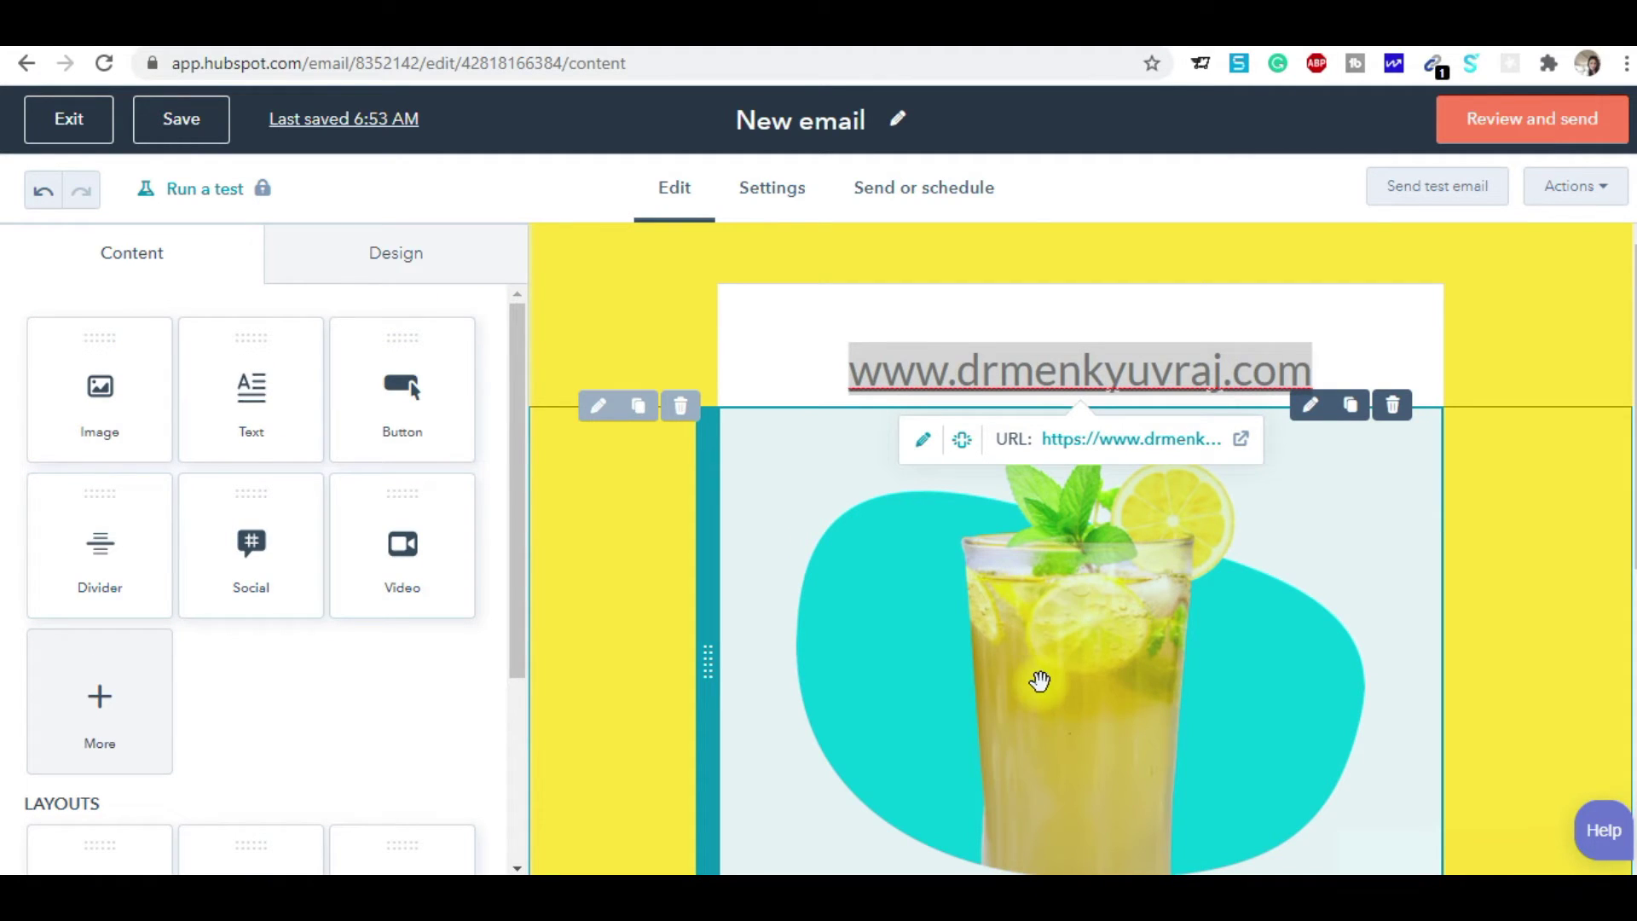
{"action": "left_click_drag", "start_coordinate": [98, 426], "coordinate": [12, 409]}
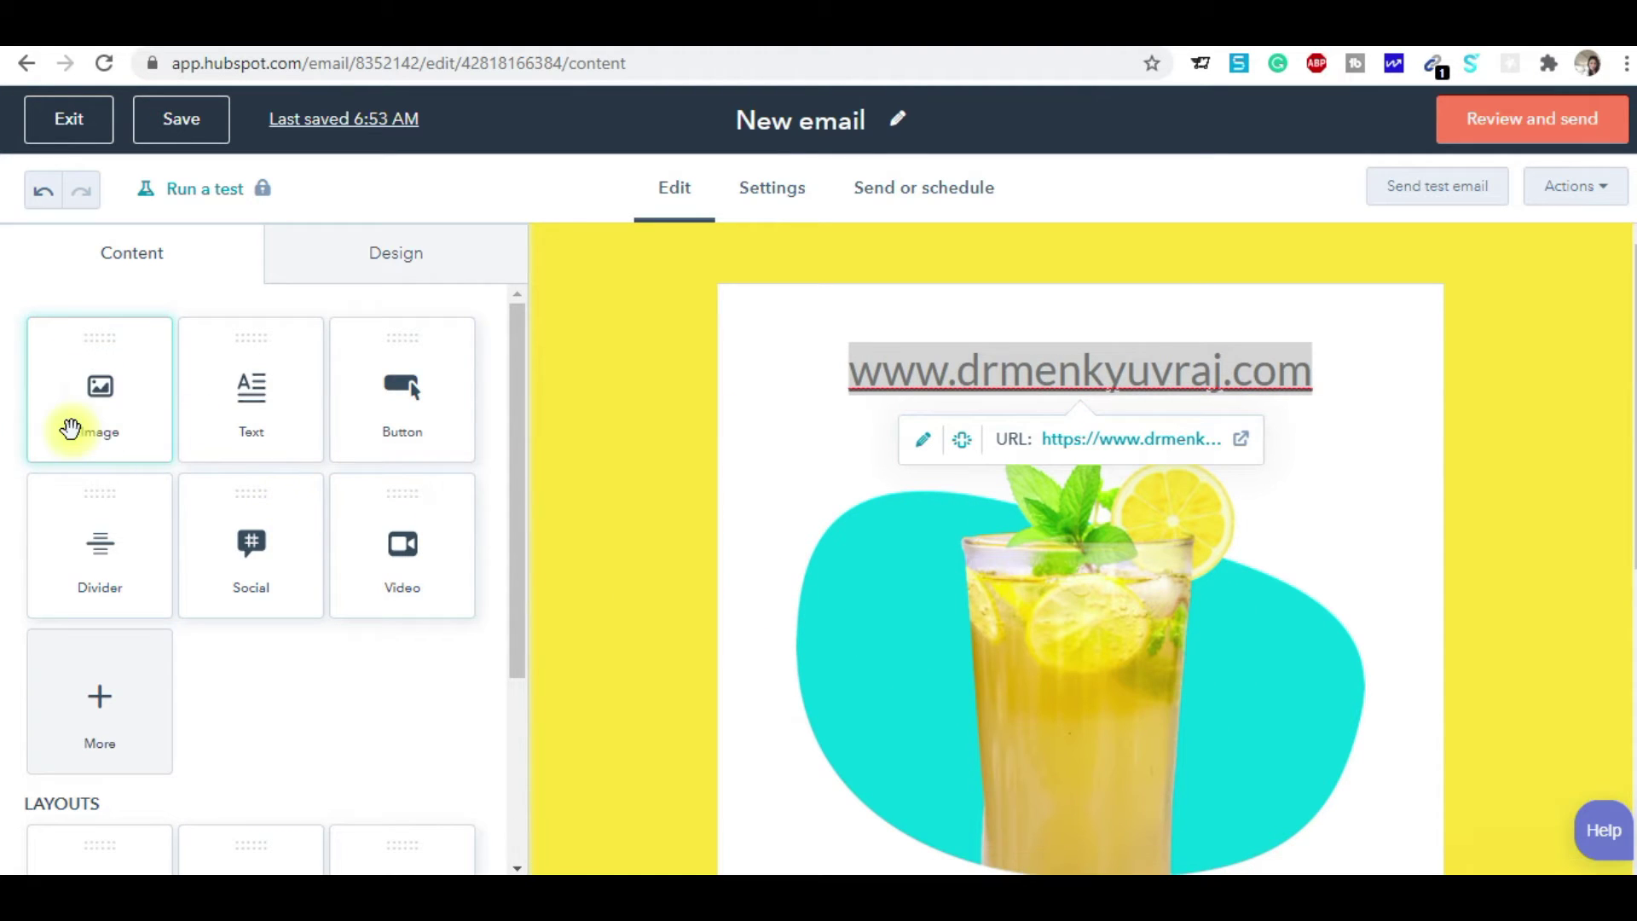
{"action": "mouse_move", "coordinate": [198, 406]}
{"action": "left_mouse_down"}
{"action": "mouse_move", "coordinate": [1223, 790]}
{"action": "mouse_move", "coordinate": [1138, 563]}
{"action": "mouse_move", "coordinate": [1099, 775]}
{"action": "mouse_move", "coordinate": [944, 802]}
{"action": "mouse_move", "coordinate": [1041, 668]}
{"action": "mouse_move", "coordinate": [1261, 537]}
{"action": "mouse_move", "coordinate": [980, 683]}
{"action": "mouse_move", "coordinate": [240, 406]}
{"action": "mouse_move", "coordinate": [201, 376]}
{"action": "left_mouse_up"}
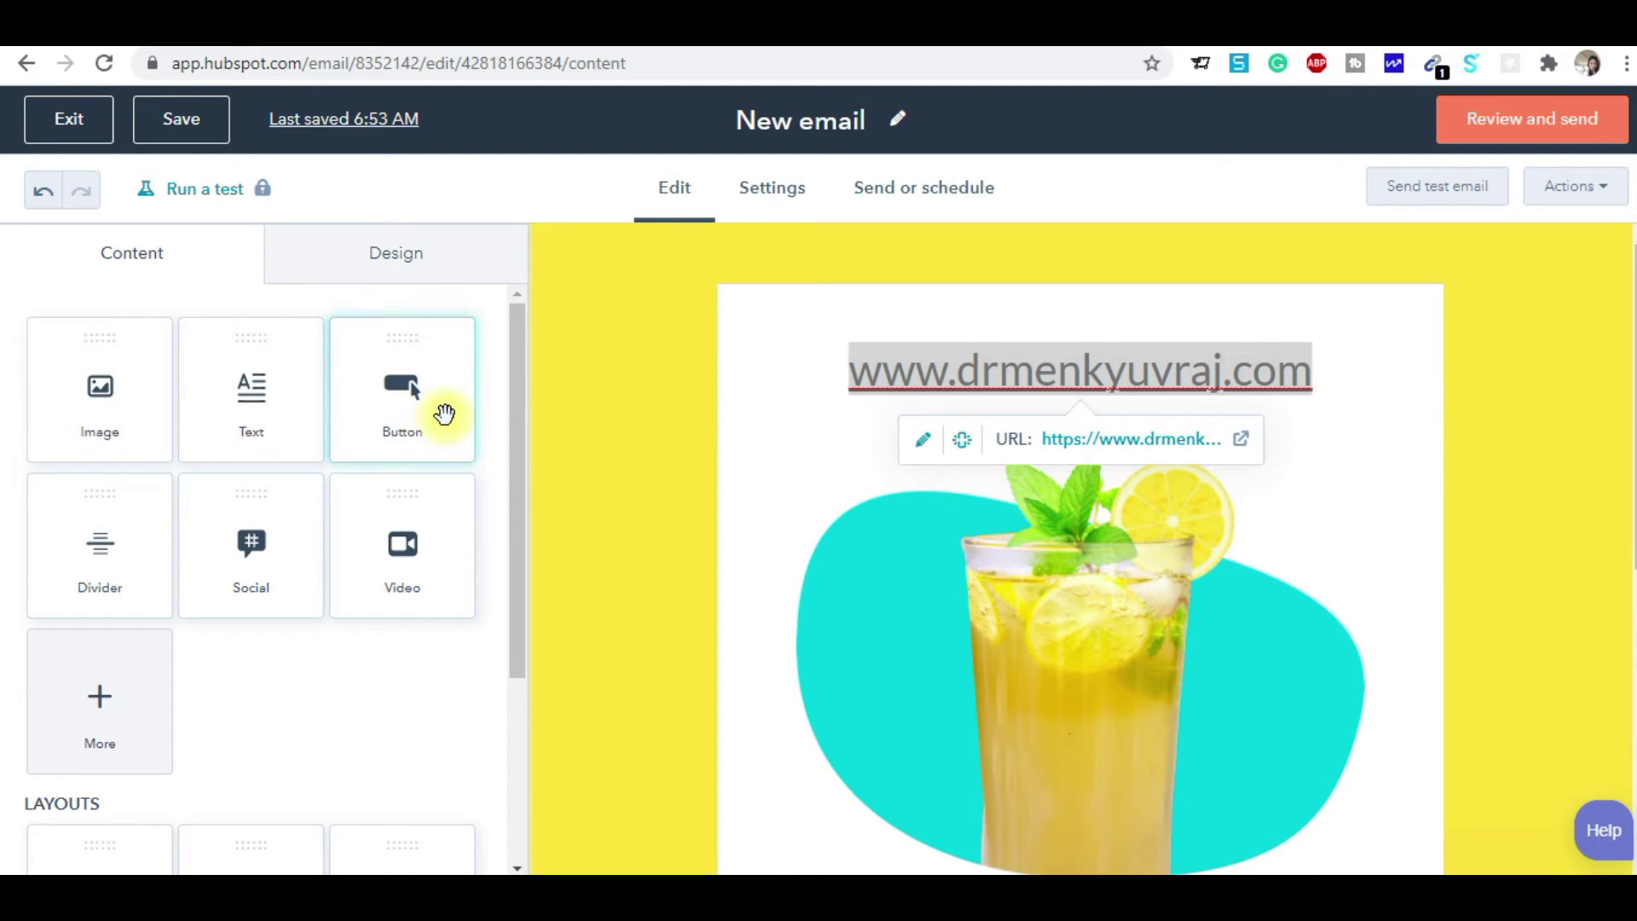
{"action": "left_click_drag", "start_coordinate": [445, 414], "coordinate": [80, 566]}
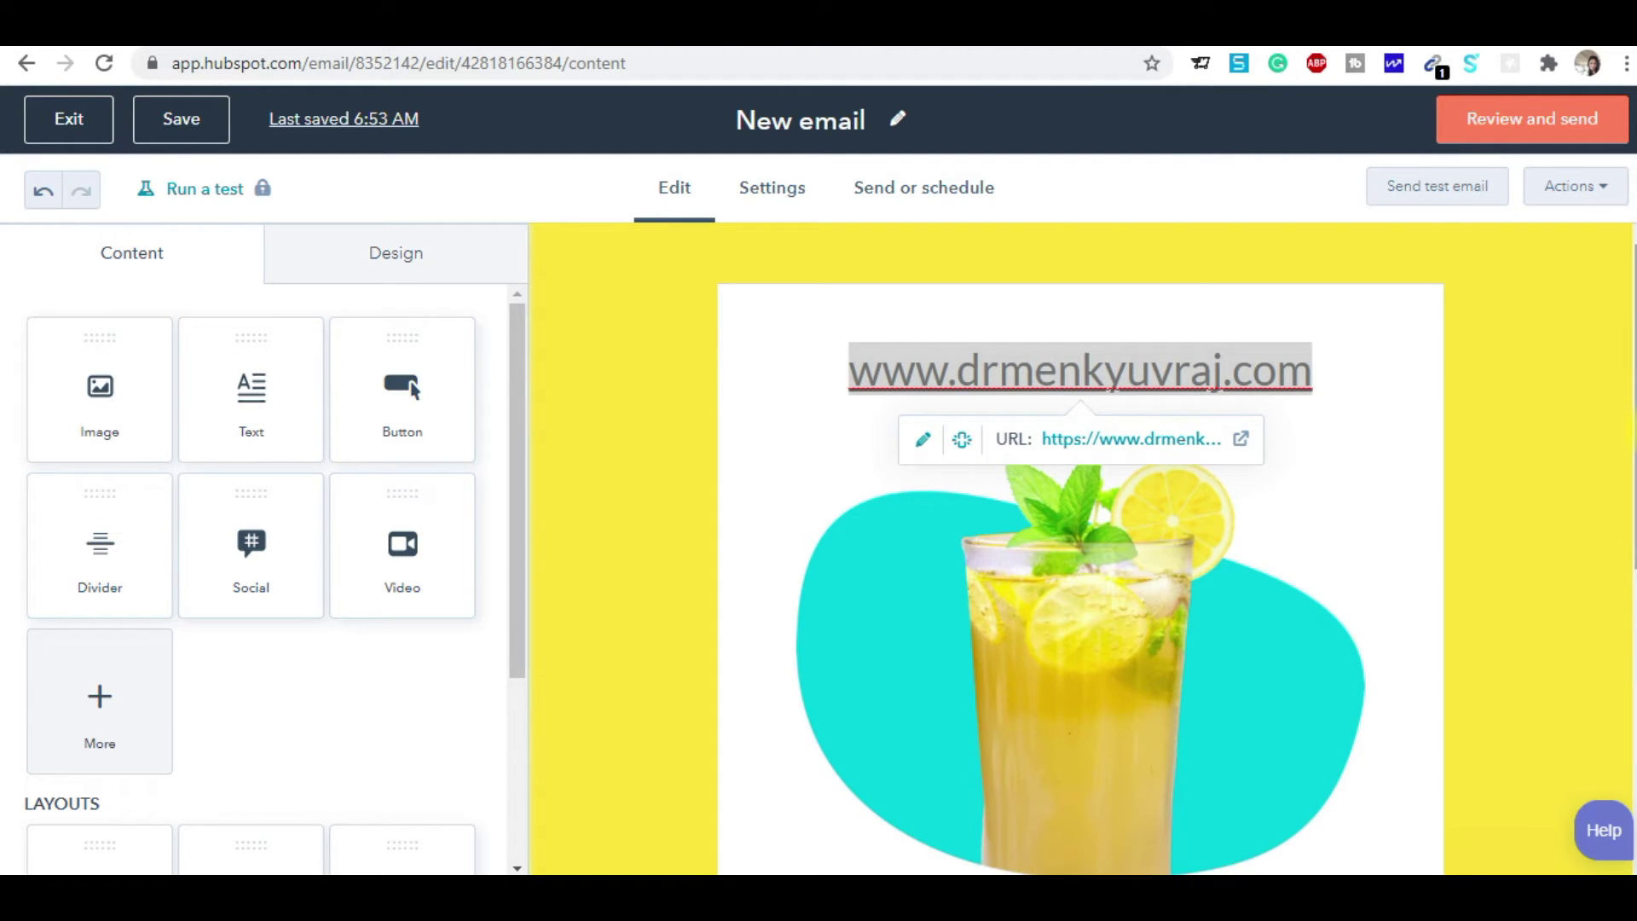
Add a Social block between the "Reserve my spot" button and the email footer
{"action": "scroll", "coordinate": [1080, 546], "scroll_direction": "down", "scroll_amount": 3}
{"action": "scroll", "coordinate": [1080, 545], "scroll_direction": "down", "scroll_amount": 3}
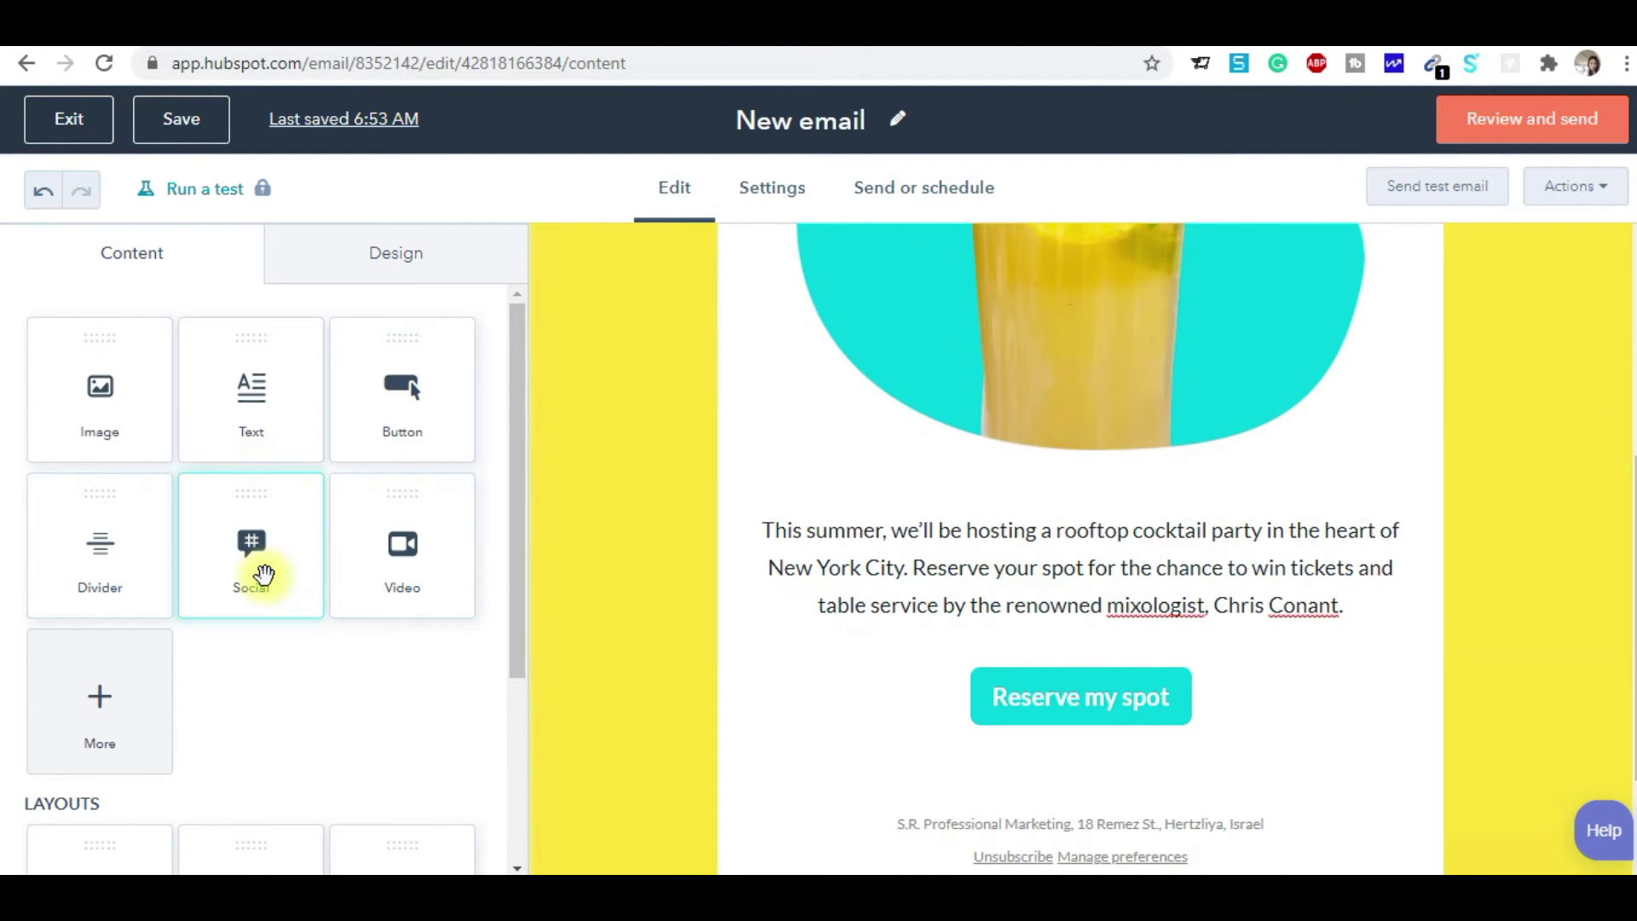
{"action": "left_click_drag", "start_coordinate": [263, 574], "coordinate": [1056, 769]}
{"action": "scroll", "coordinate": [1055, 772], "scroll_direction": "down", "scroll_amount": 2}
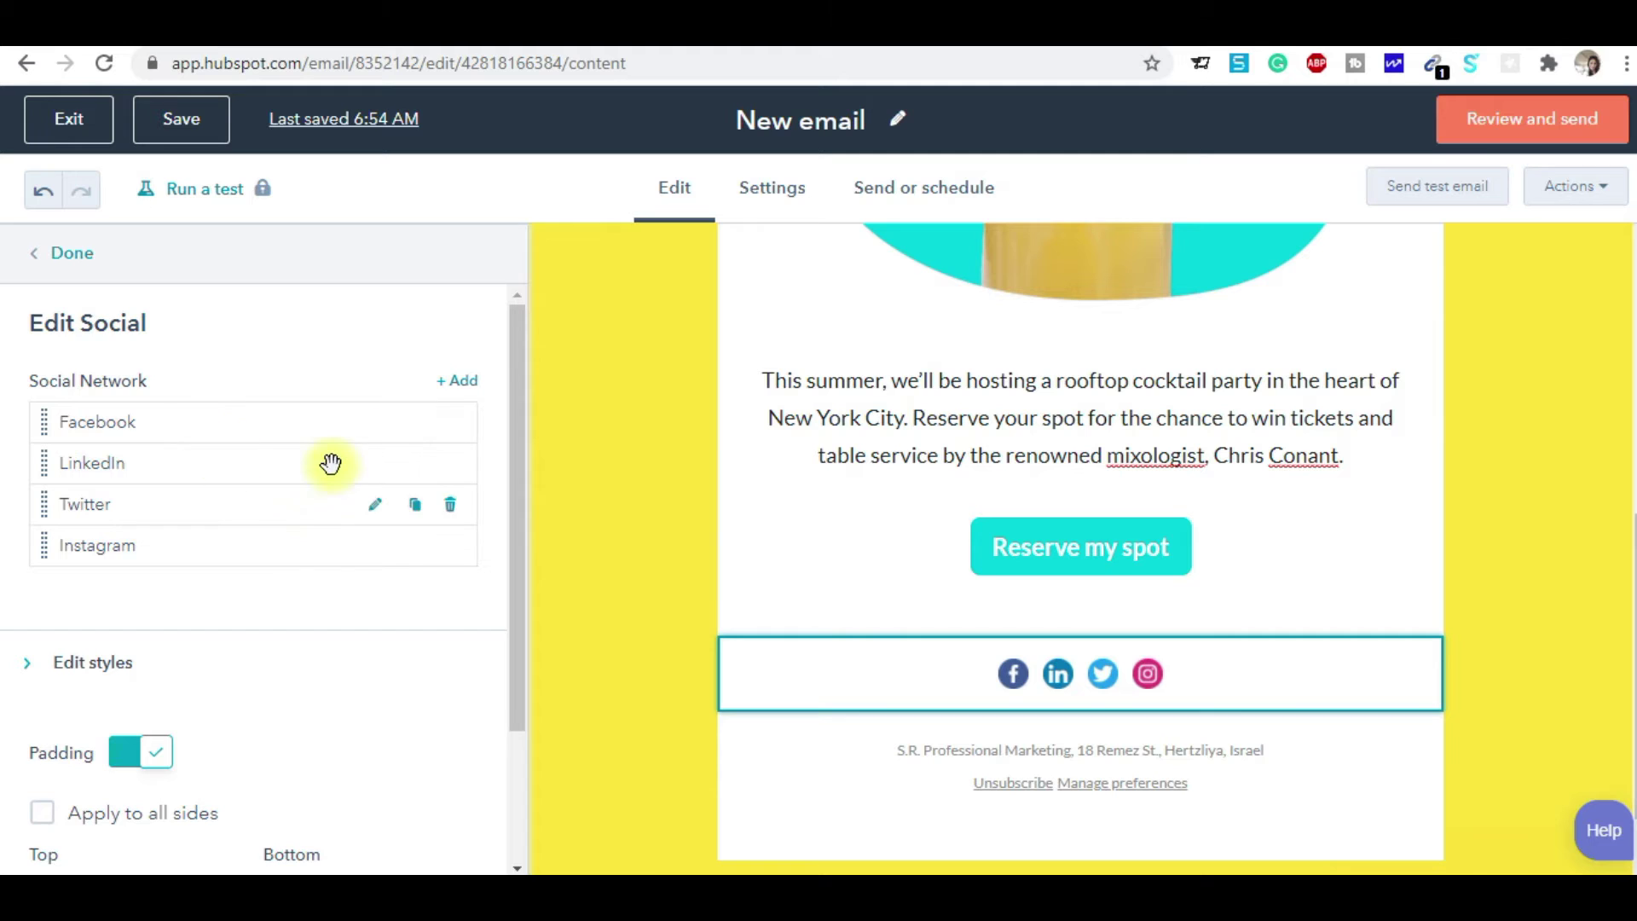
Set the Facebook URL in the Social block to the personal Facebook profile address copied from the browser
{"action": "left_click", "coordinate": [375, 423]}
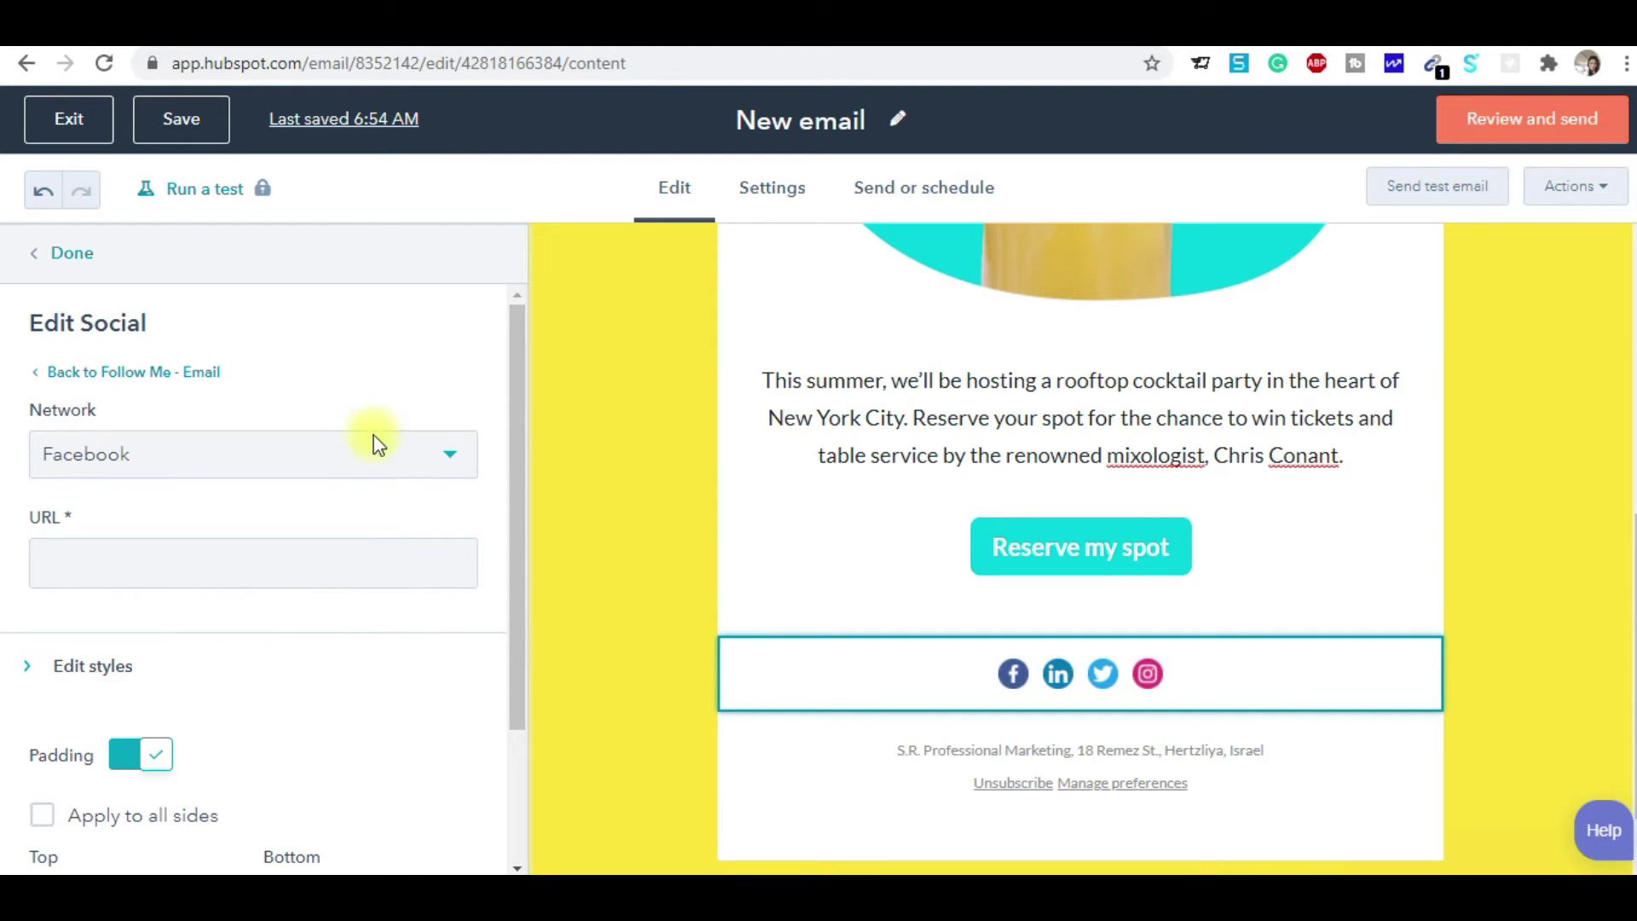
{"action": "left_click", "coordinate": [336, 576]}
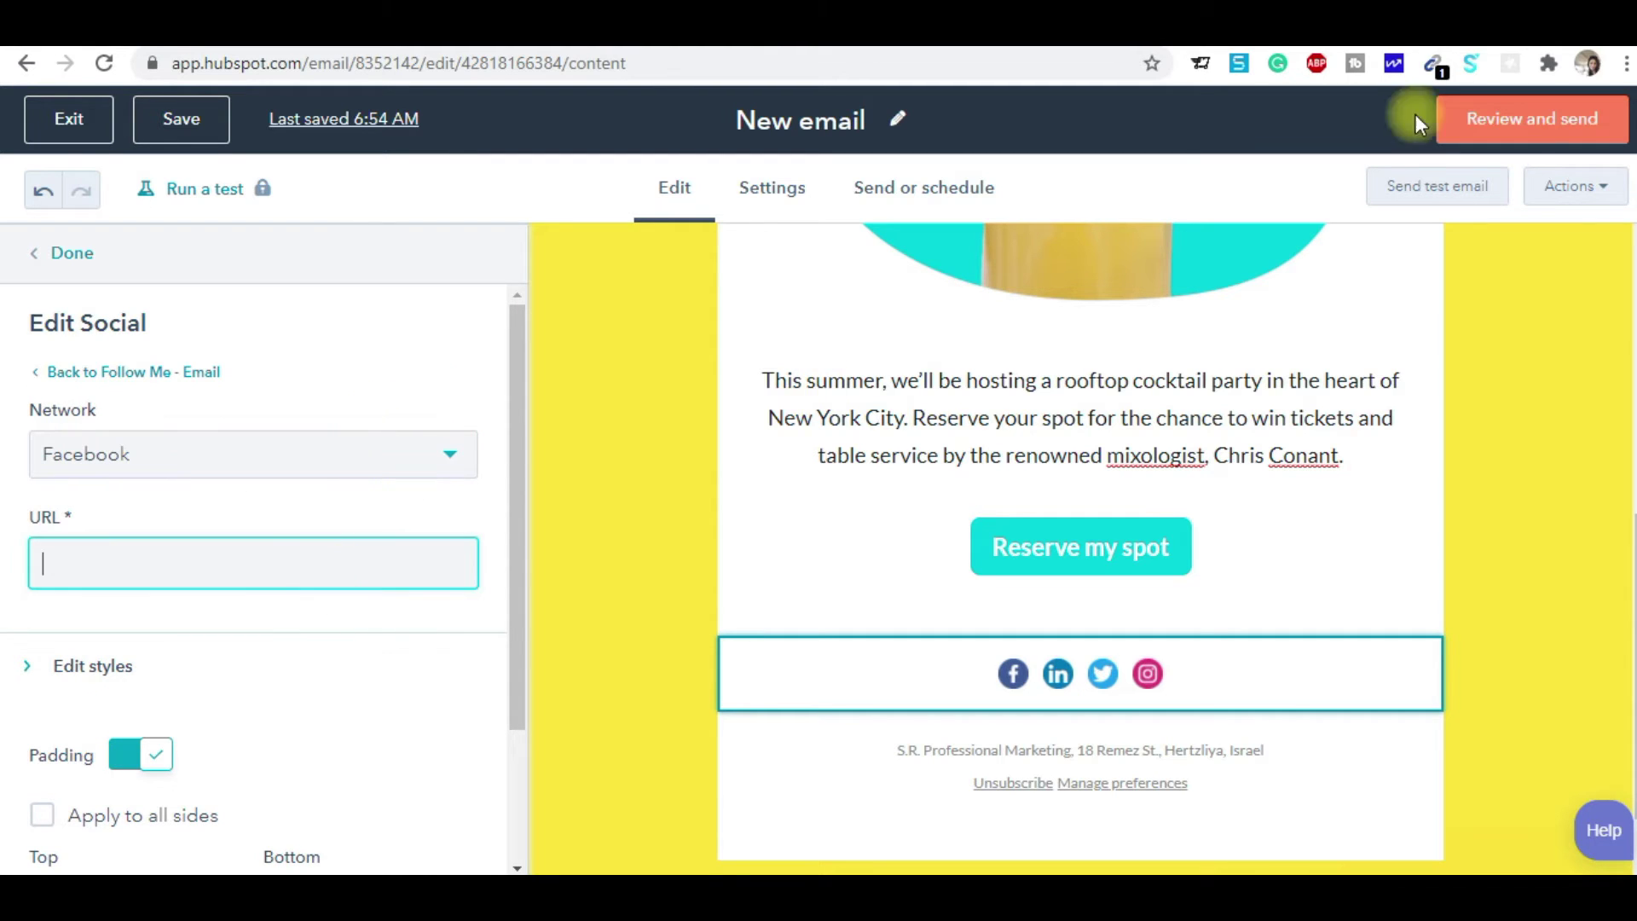
{"action": "left_click", "coordinate": [1210, 47]}
{"action": "type", "text": "face"}
{"action": "key", "text": "Right"}
{"action": "key", "text": "ctrl+a"}
{"action": "key", "text": "alt+Tab"}
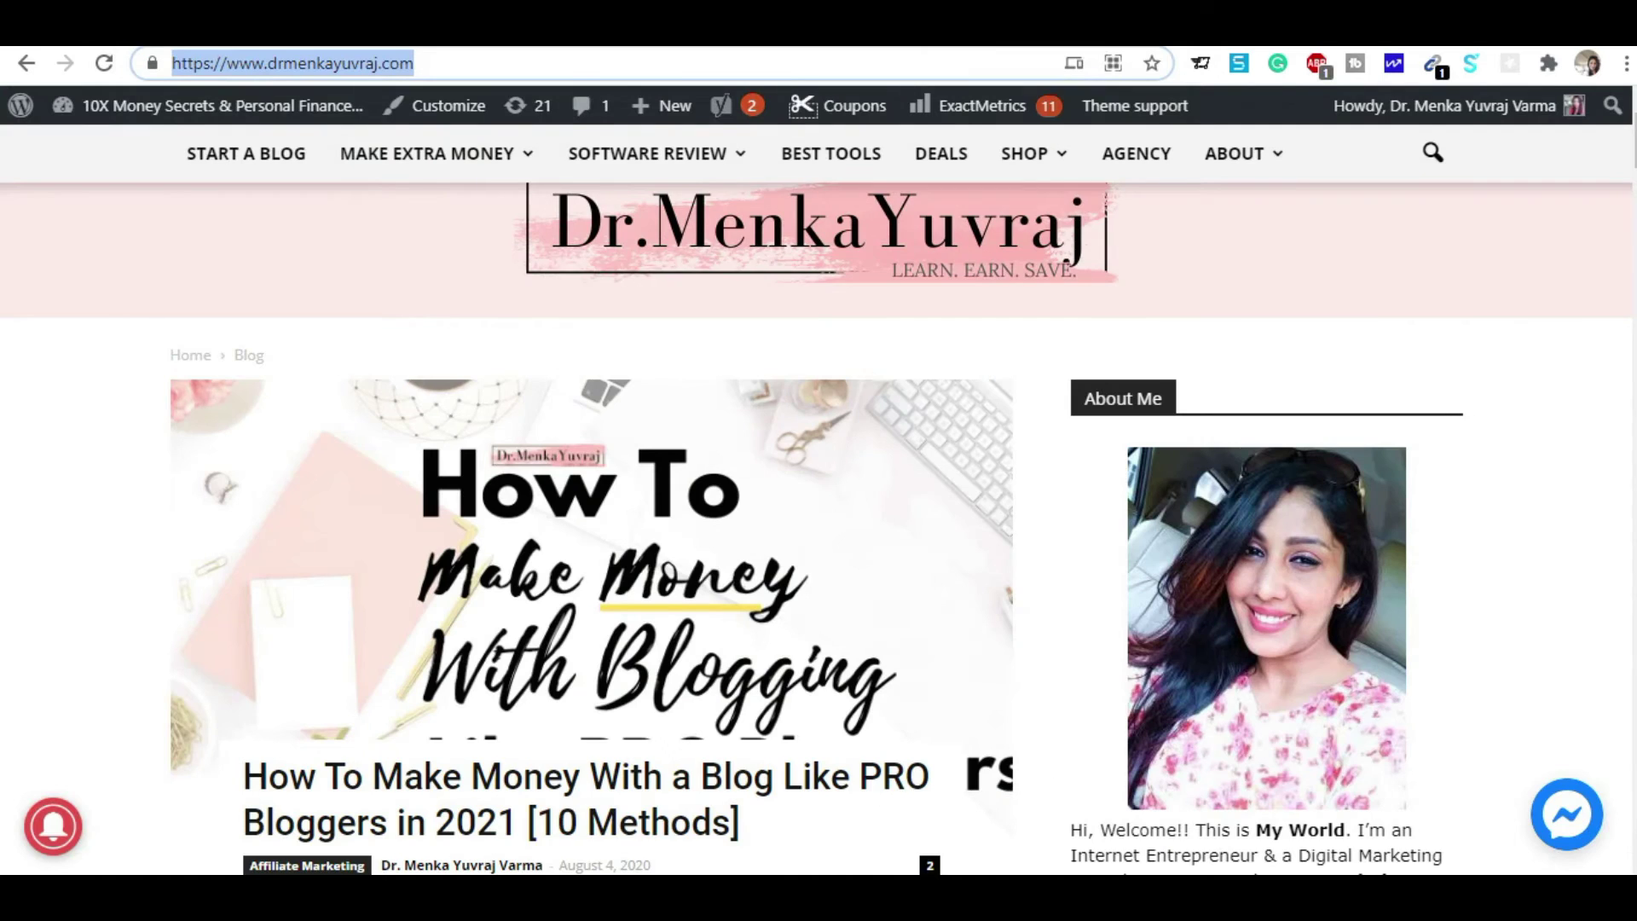
{"action": "key", "text": "alt+Tab"}
{"action": "key", "text": "ctrl+c"}
{"action": "key", "text": "alt+Tab"}
{"action": "key", "text": "ctrl+v"}
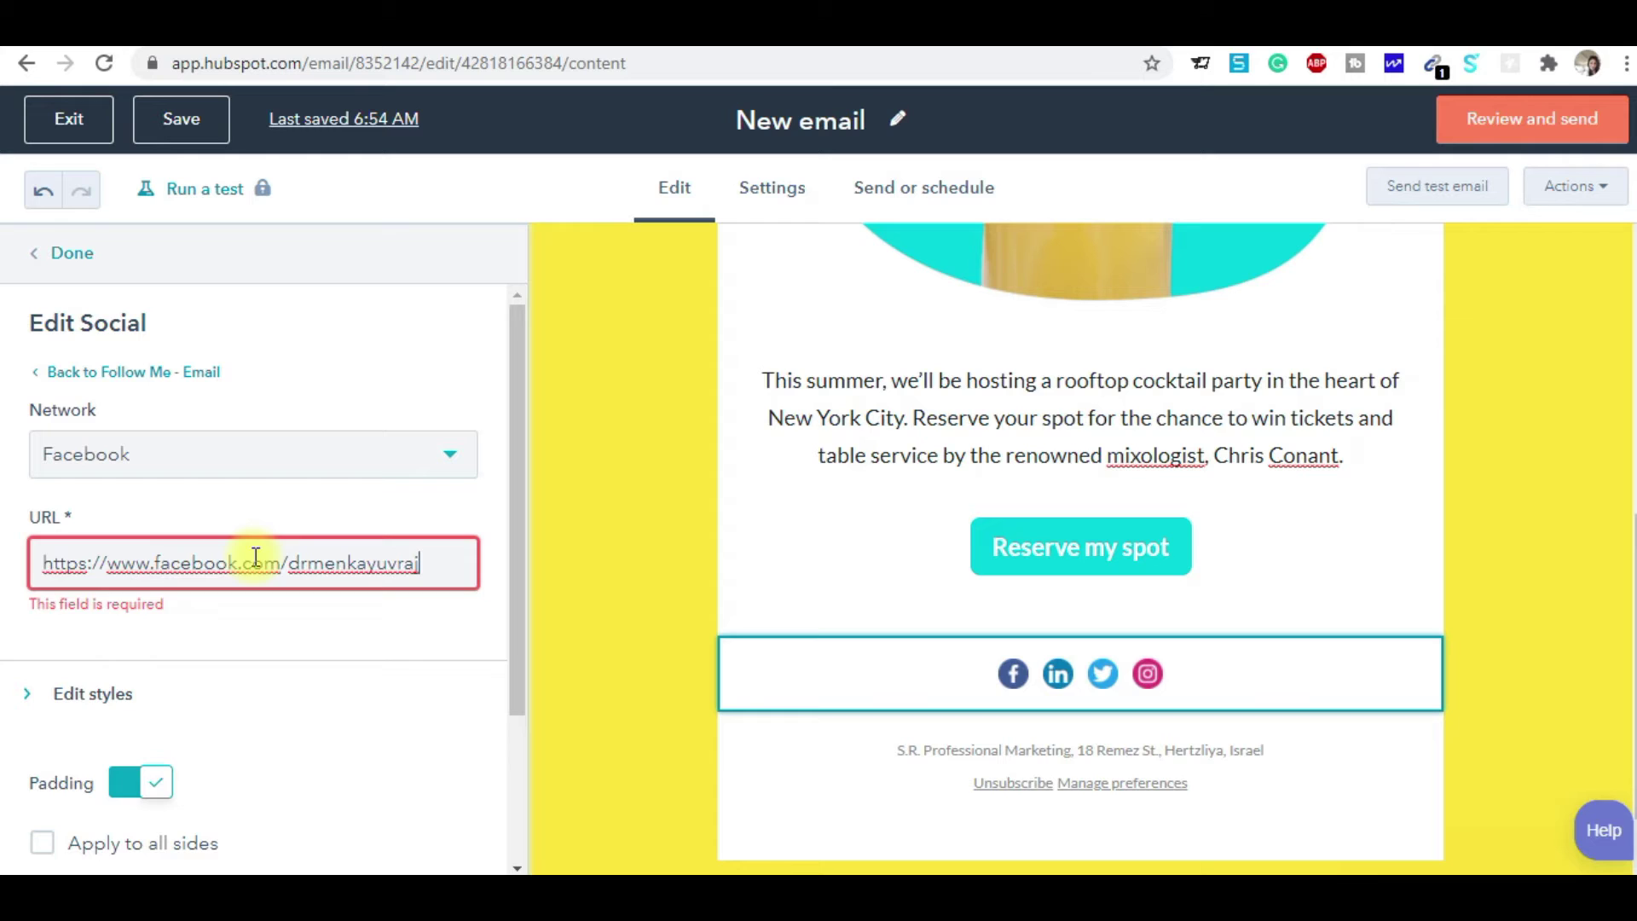
{"action": "left_click", "coordinate": [992, 733]}
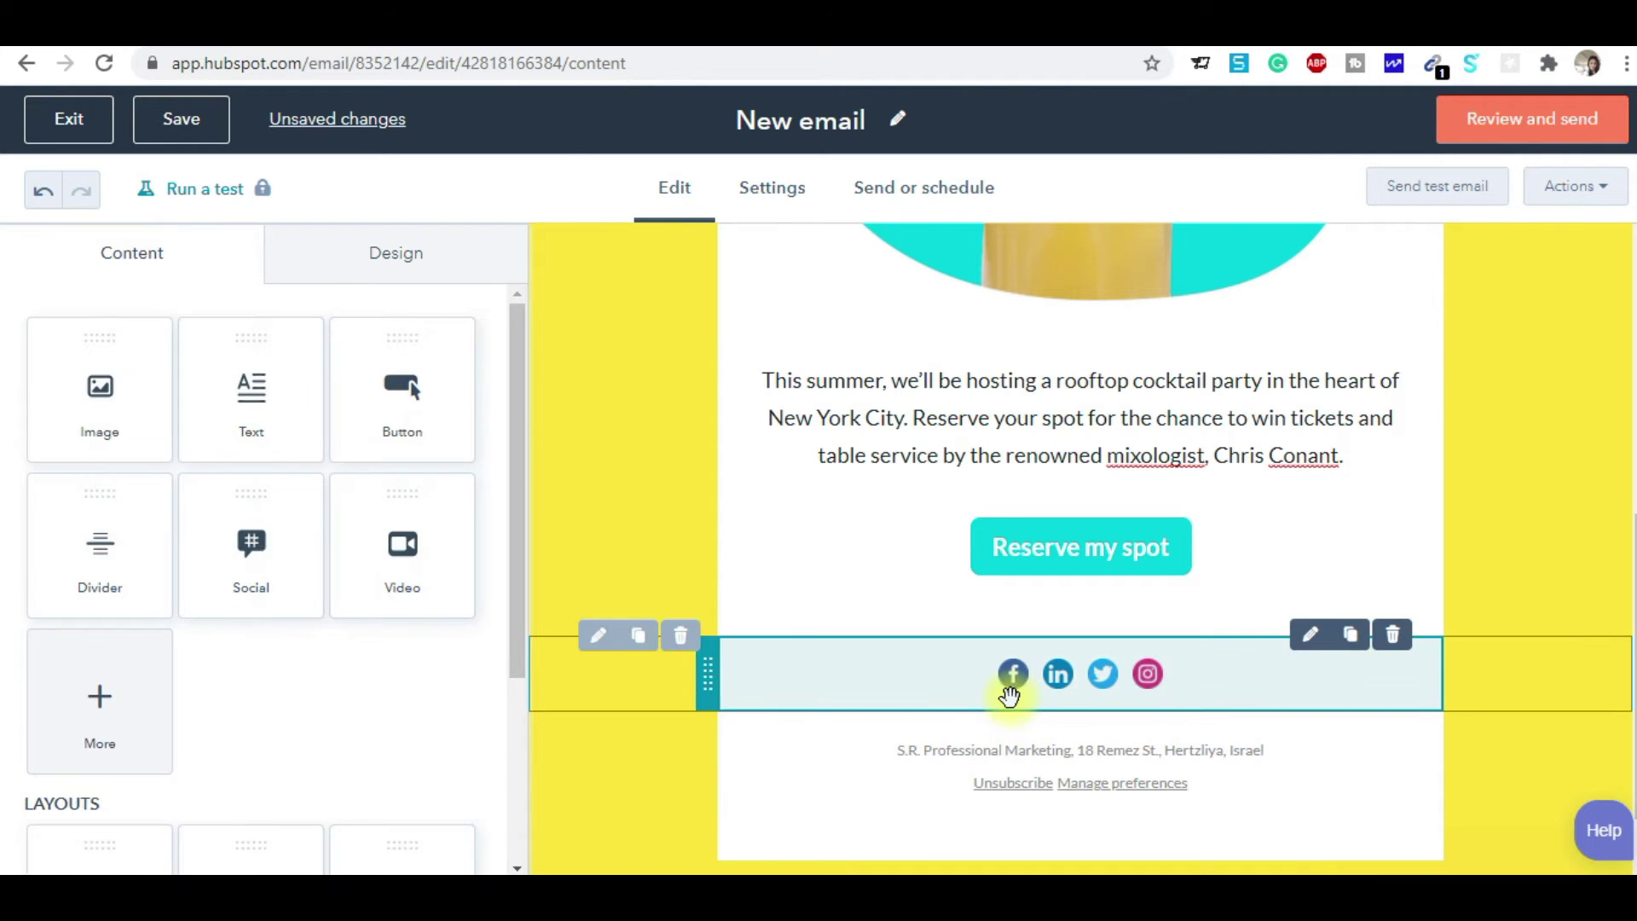
Set the LinkedIn URL in the Social block to the personal LinkedIn profile address found in the browser suggestions
{"action": "left_click", "coordinate": [1071, 696]}
{"action": "left_click", "coordinate": [95, 464]}
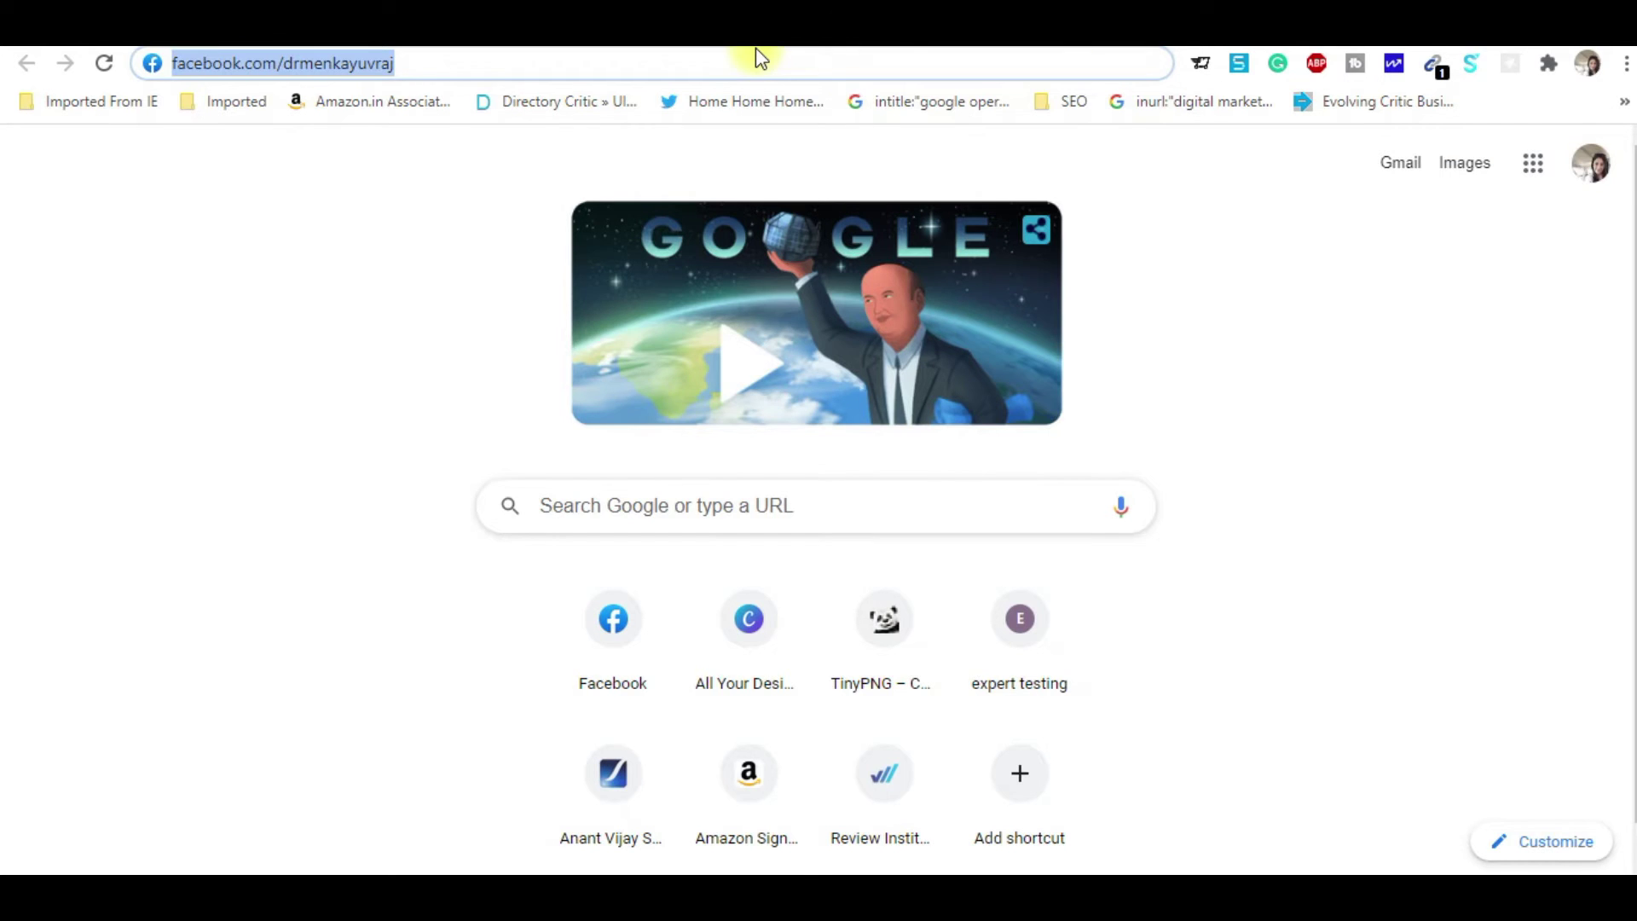
{"action": "type", "text": "link"}
{"action": "key", "text": "Down"}
{"action": "key", "text": "Down"}
{"action": "key", "text": "Down"}
{"action": "key", "text": "Down"}
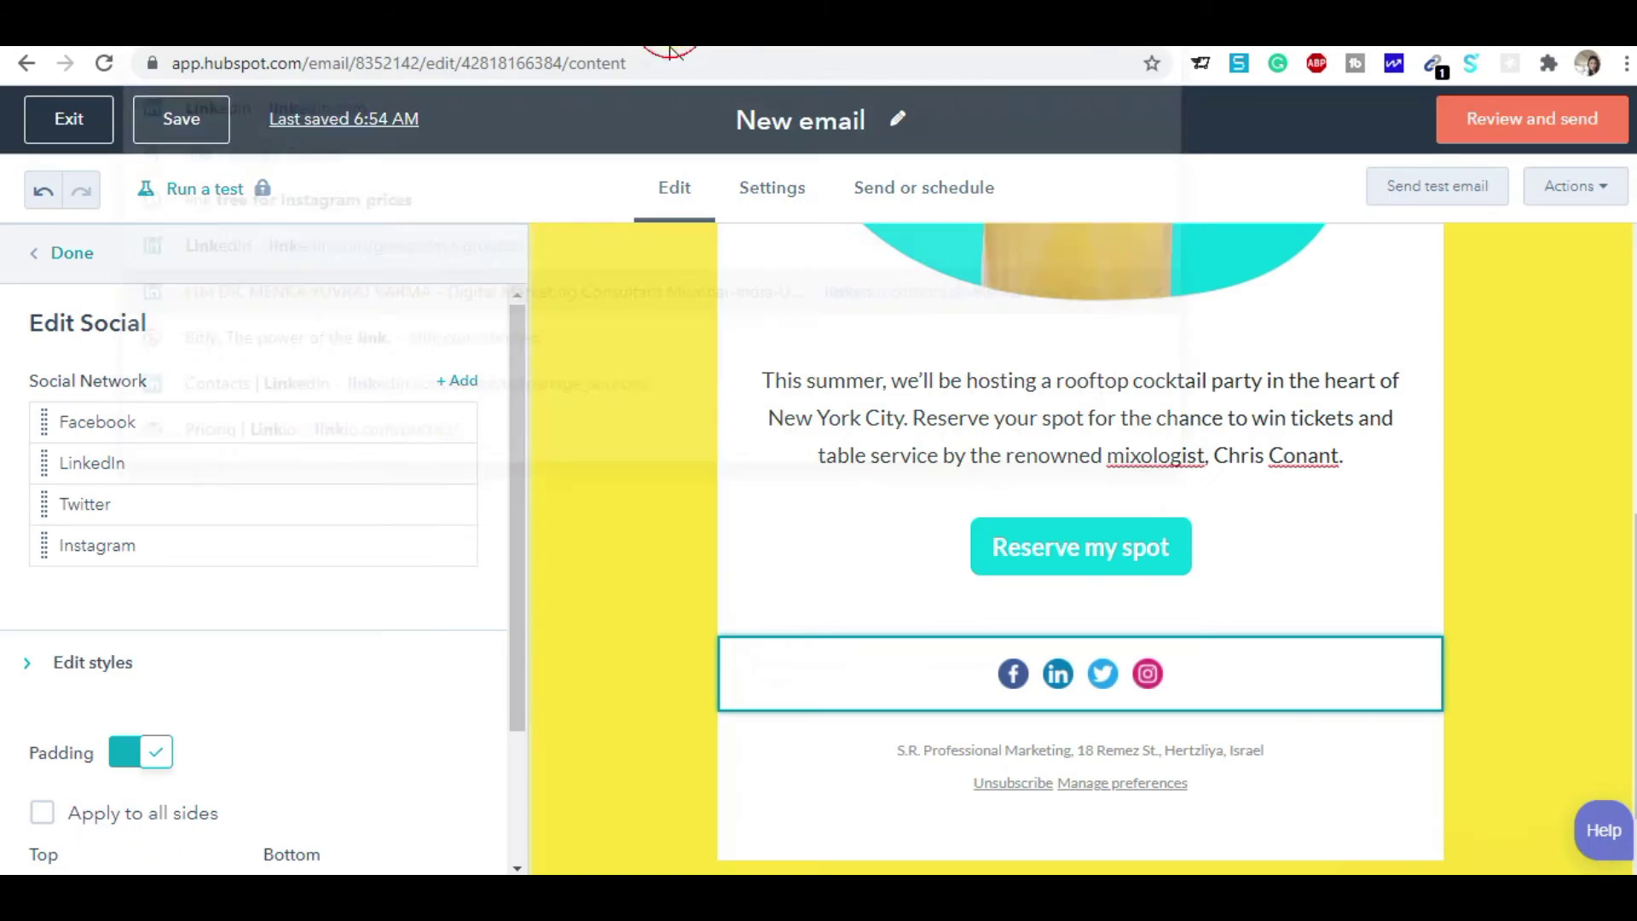
{"action": "mouse_move", "coordinate": [209, 457]}
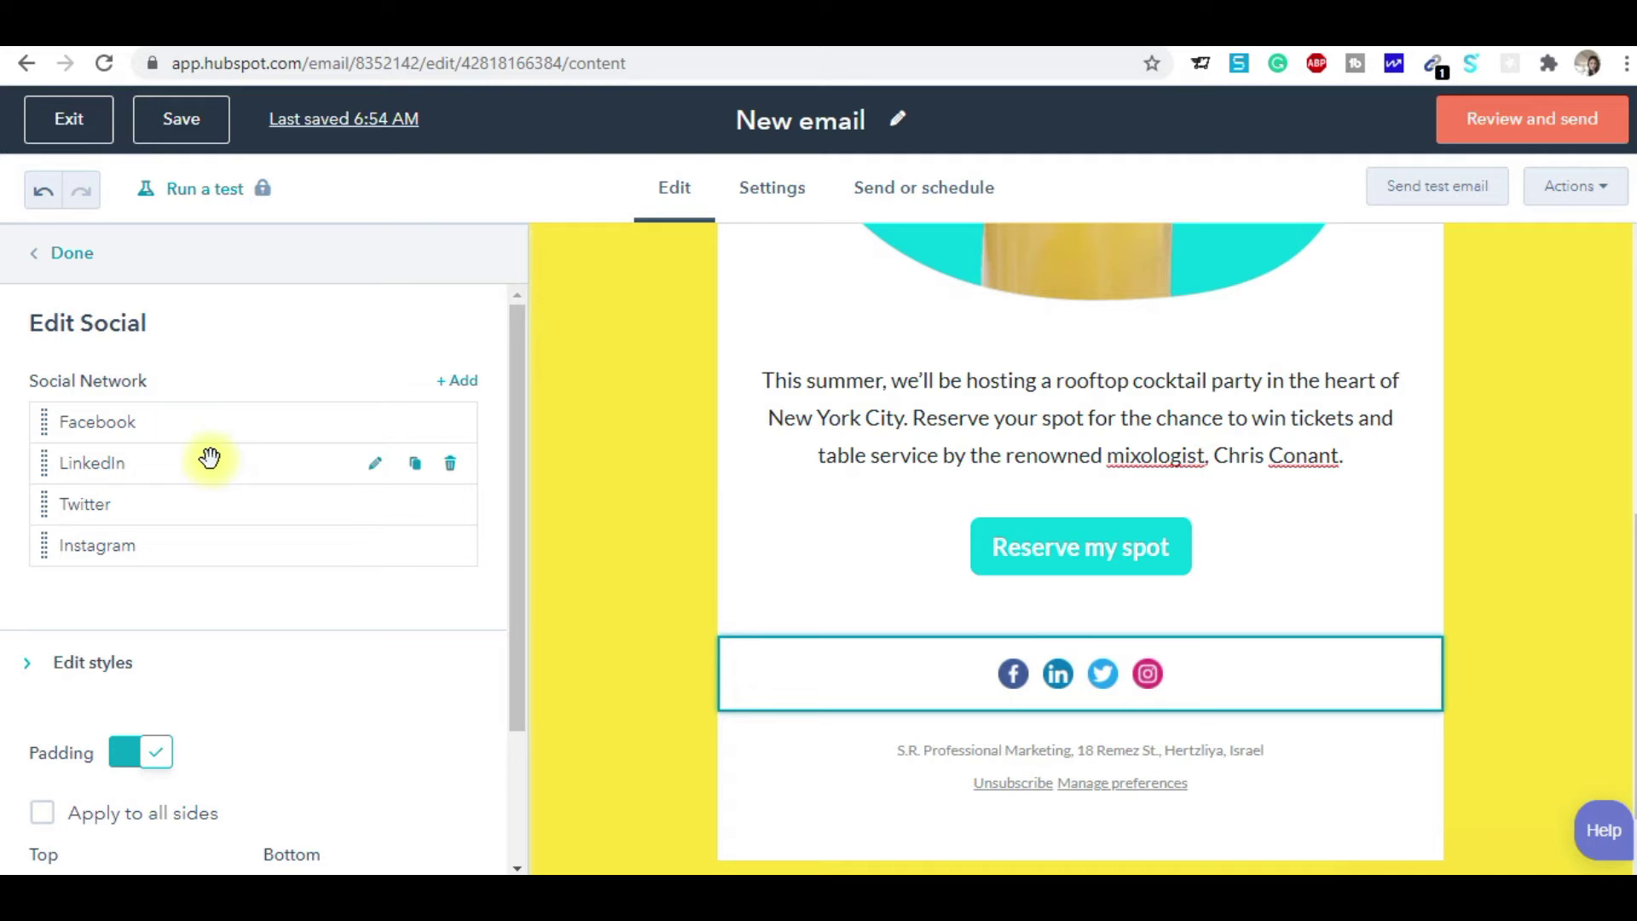
{"action": "left_click", "coordinate": [375, 465]}
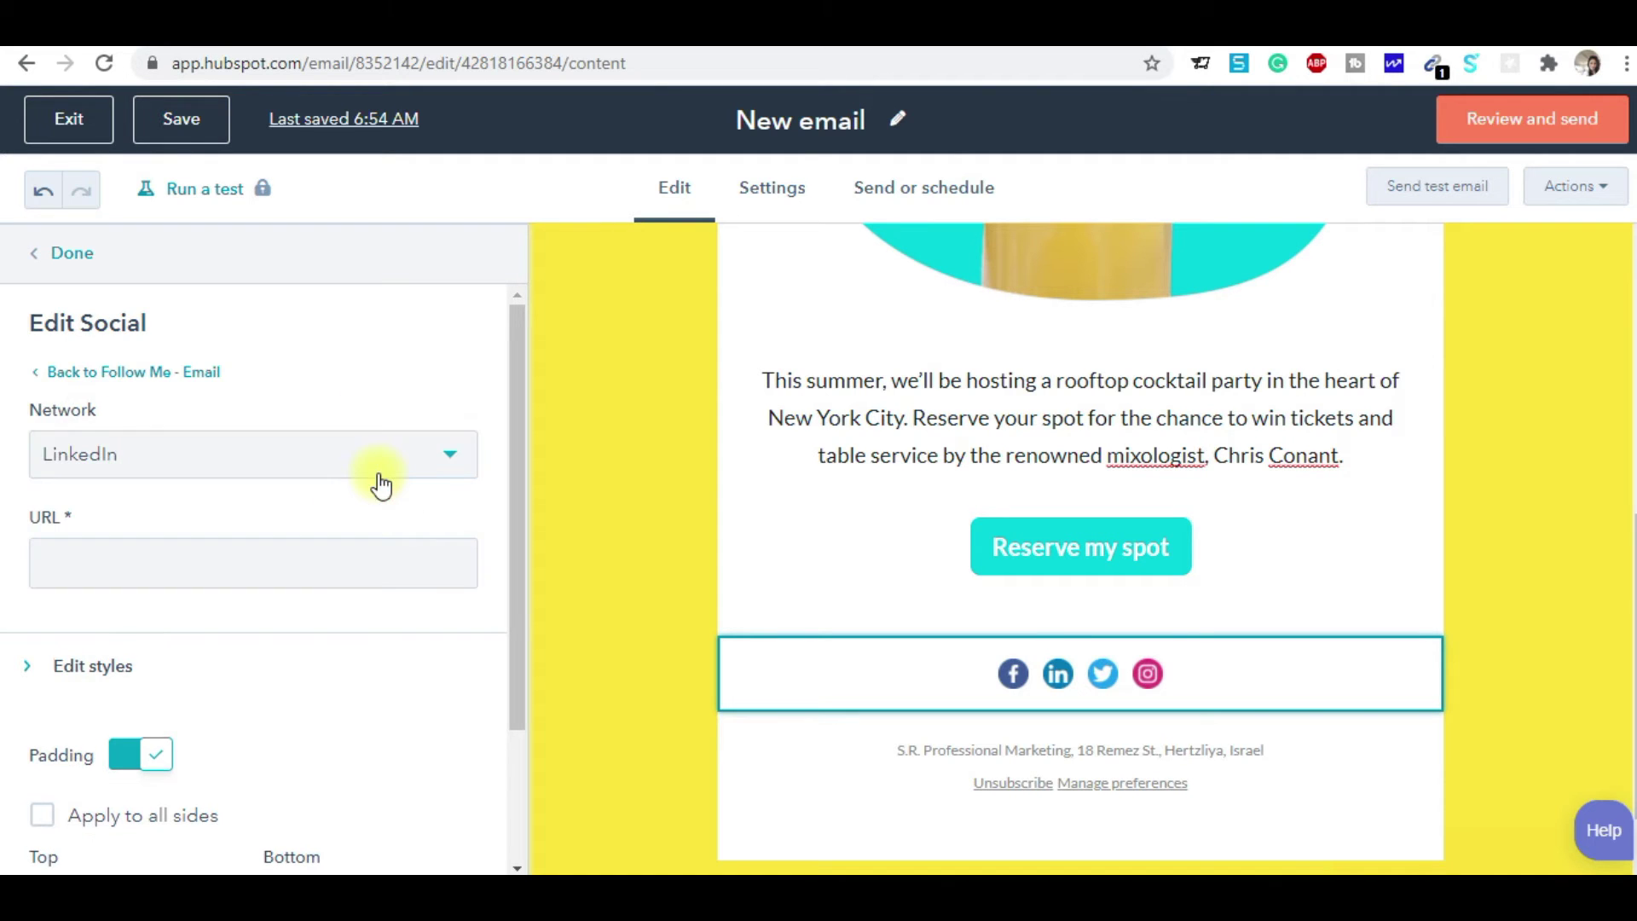
{"action": "left_click", "coordinate": [285, 559]}
{"action": "key", "text": "ctrl+v"}
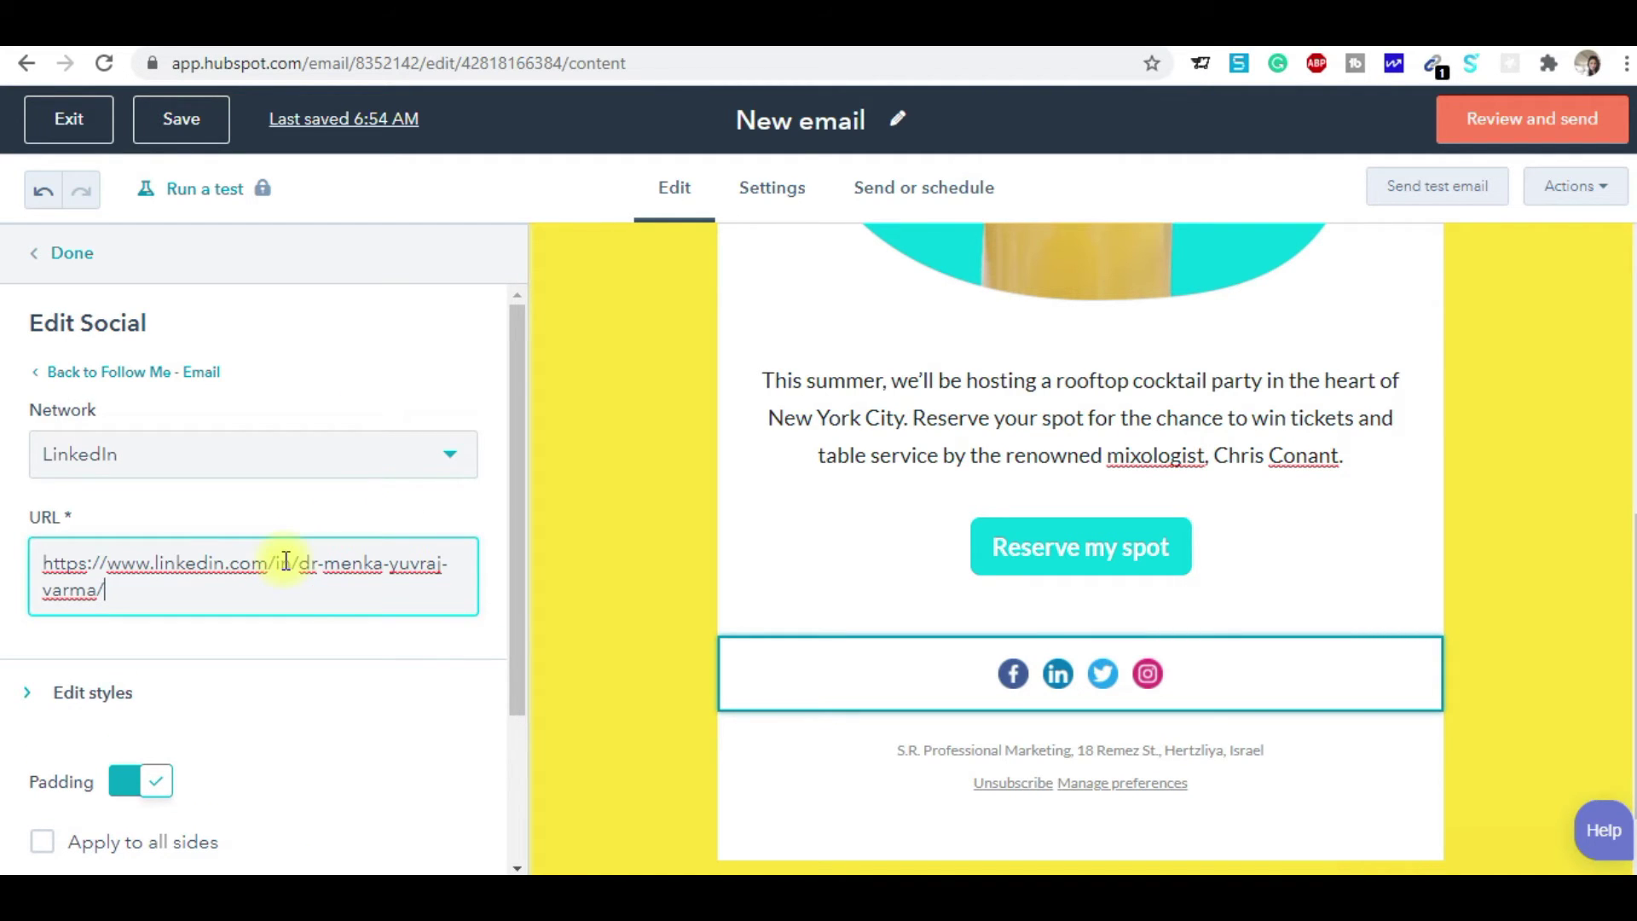
{"action": "left_click", "coordinate": [610, 720]}
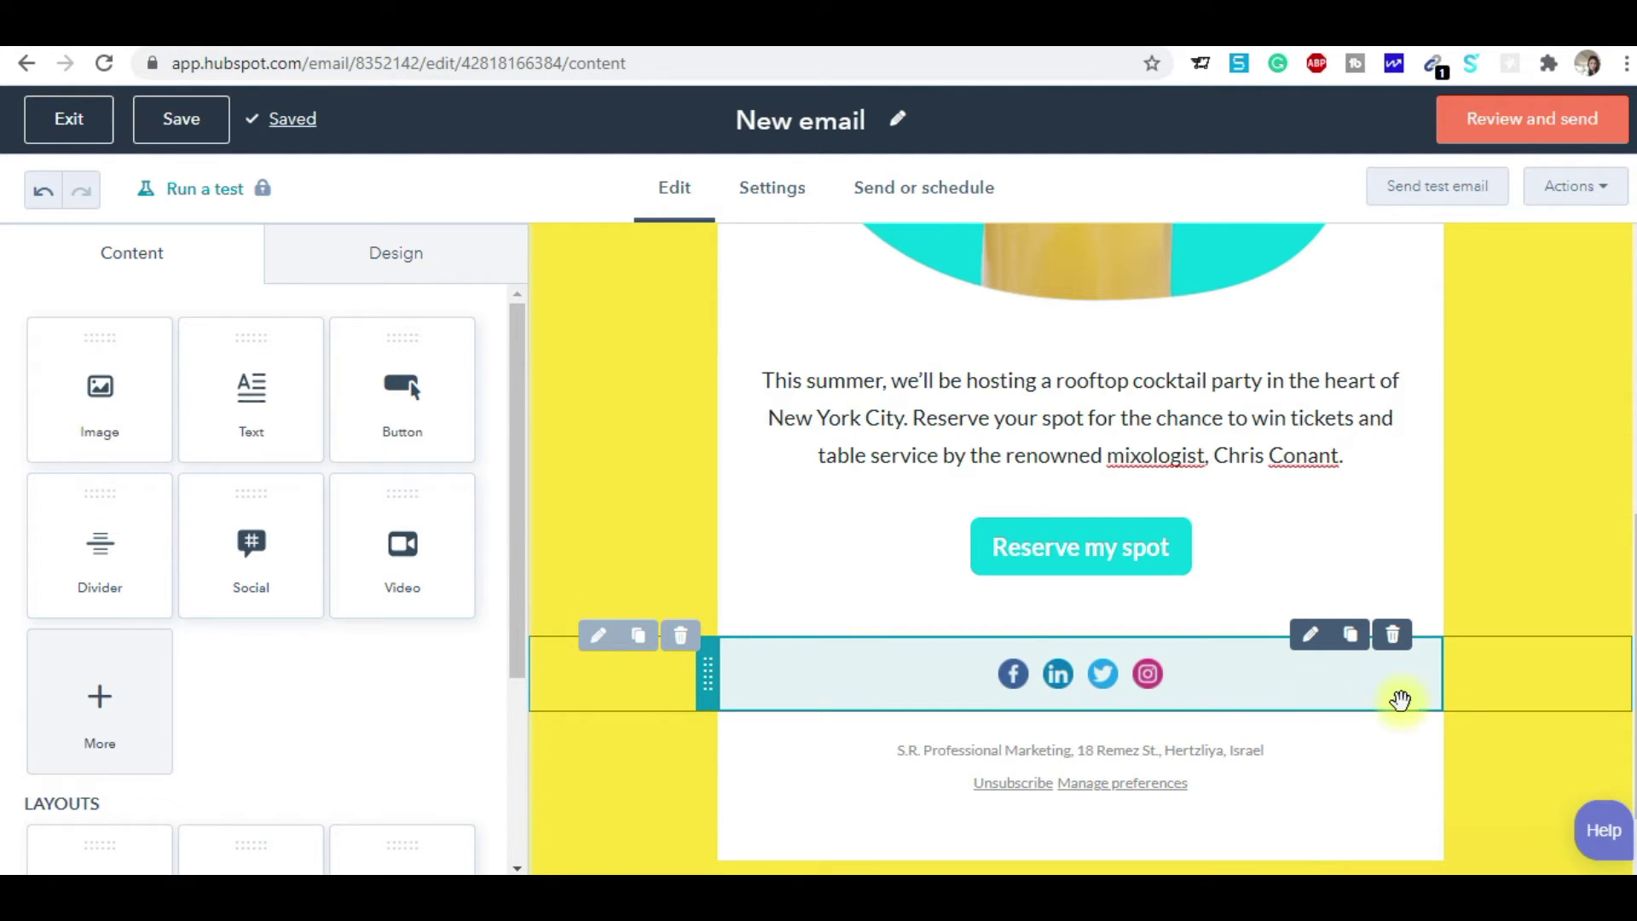
Add a text block below the drink image headed "I Offer Digital Marketing Services" with the body "SEO. Email Marketing. WordPress Website Designing. E-Comm"
{"action": "scroll", "coordinate": [1628, 665], "scroll_direction": "up", "scroll_amount": 3}
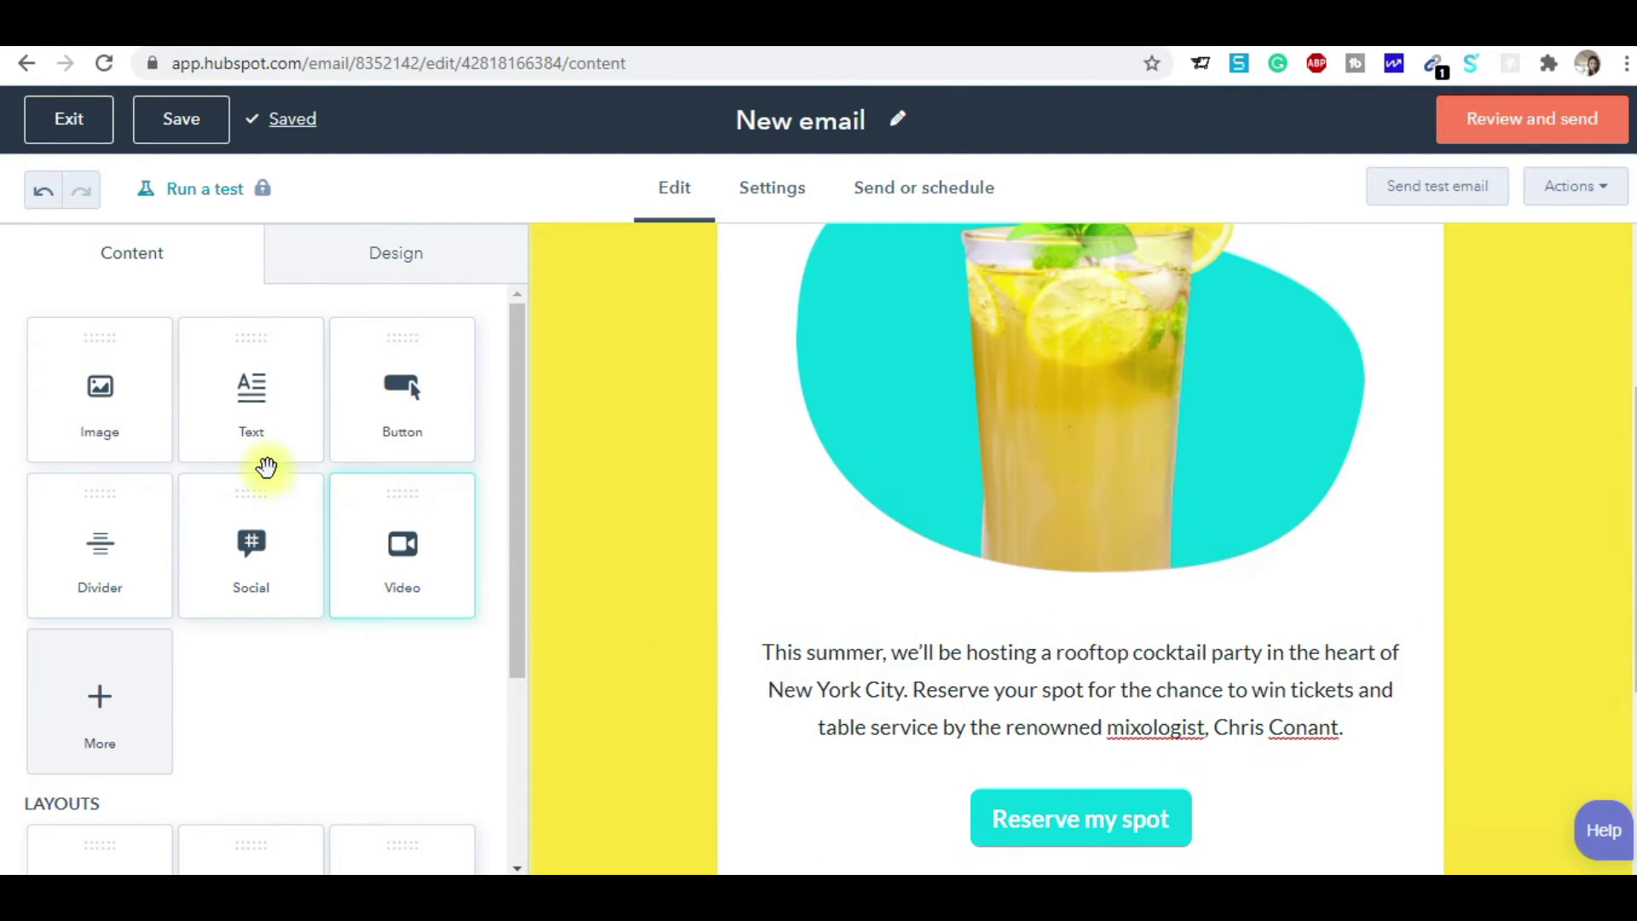
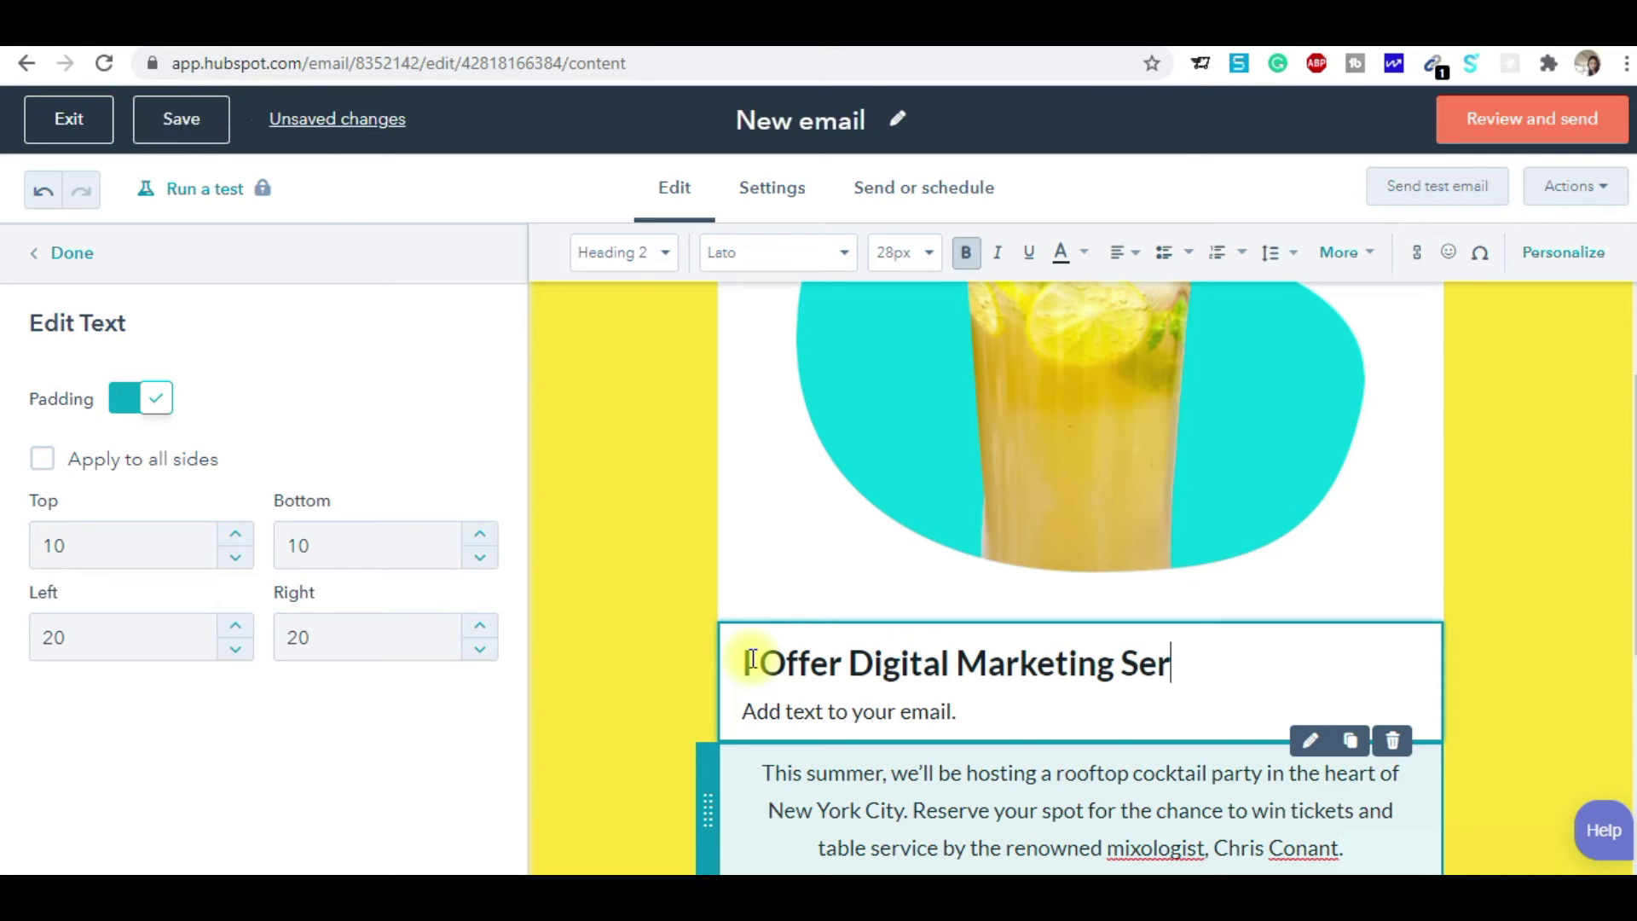
{"action": "left_click_drag", "start_coordinate": [957, 711], "coordinate": [752, 709]}
{"action": "type", "text": "SEO"}
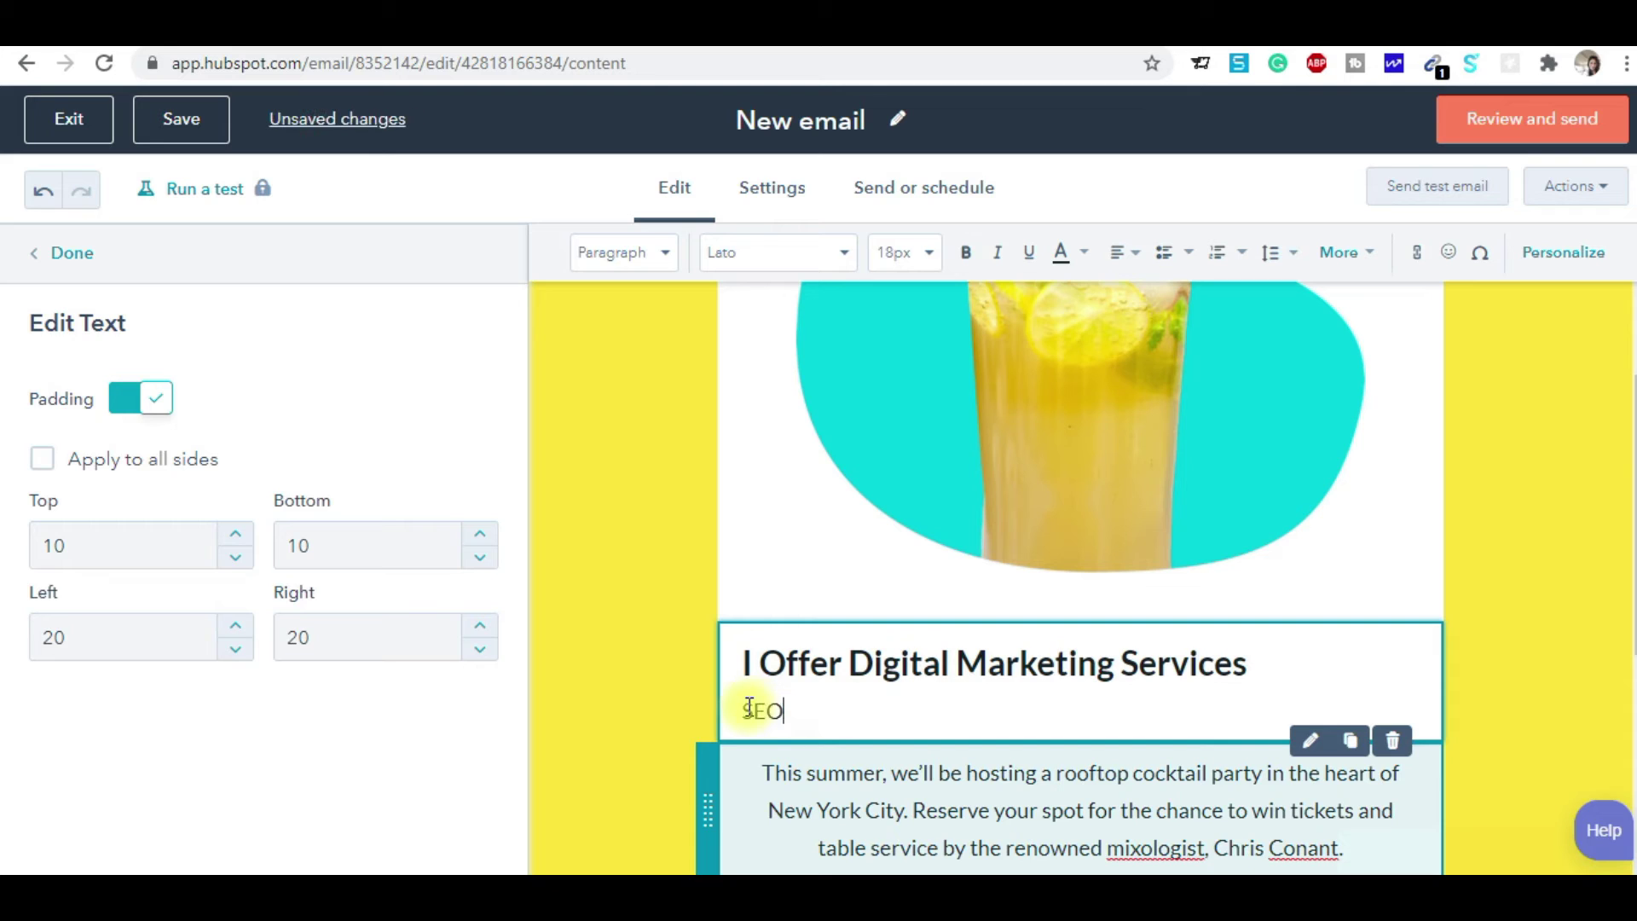
{"action": "type", "text": ". Email Market"}
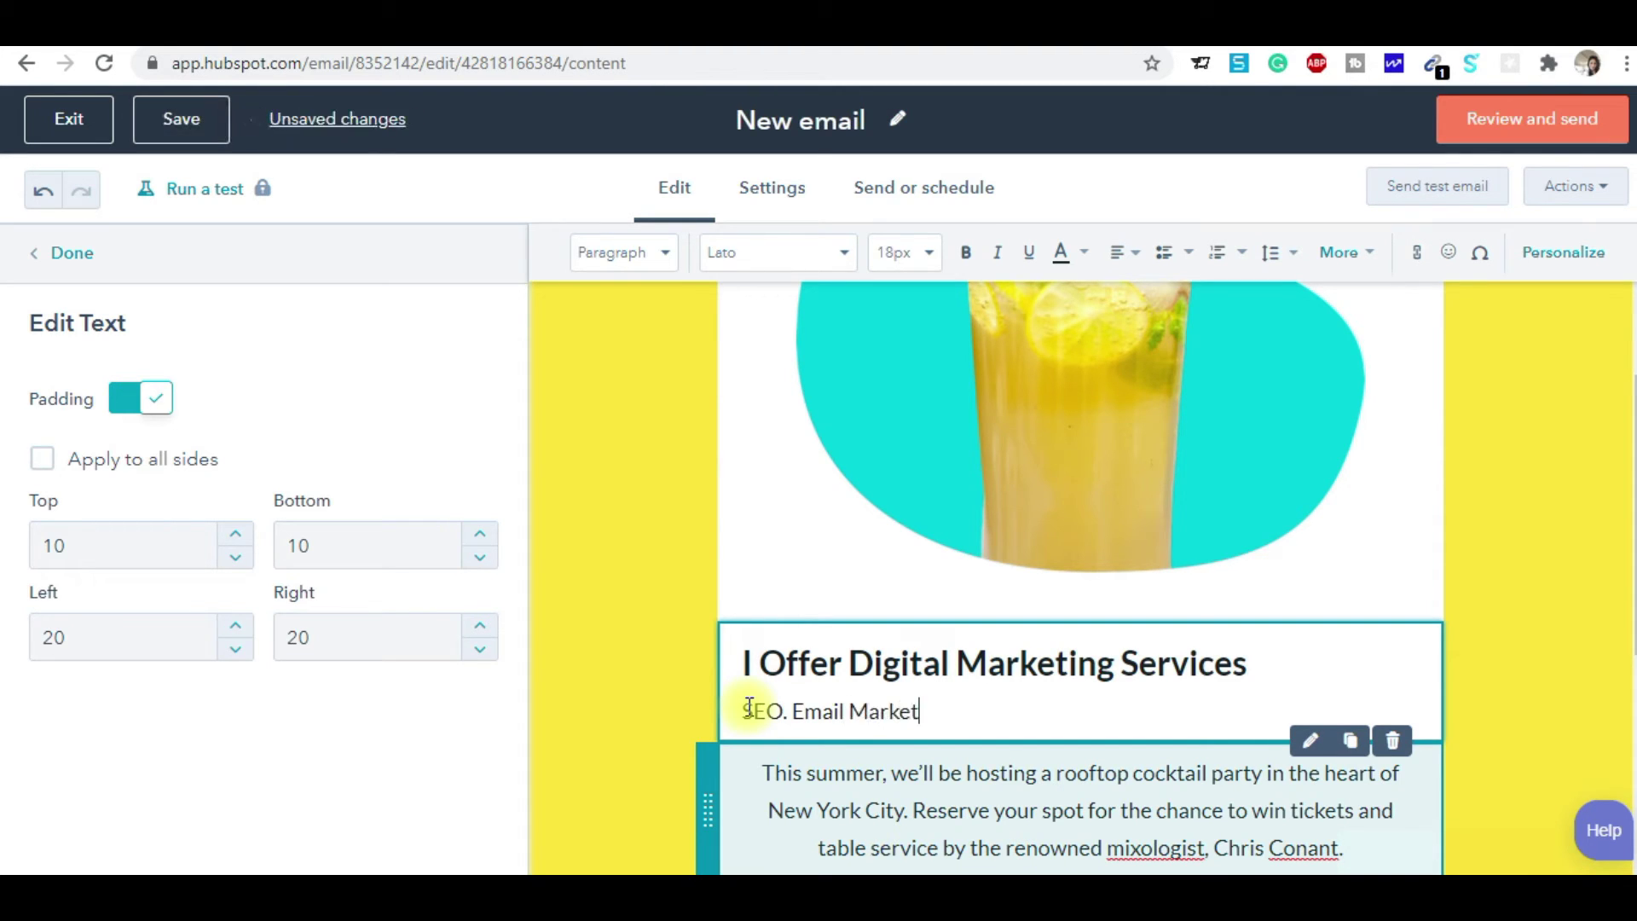
{"action": "type", "text": "ing. WordPress ebs"}
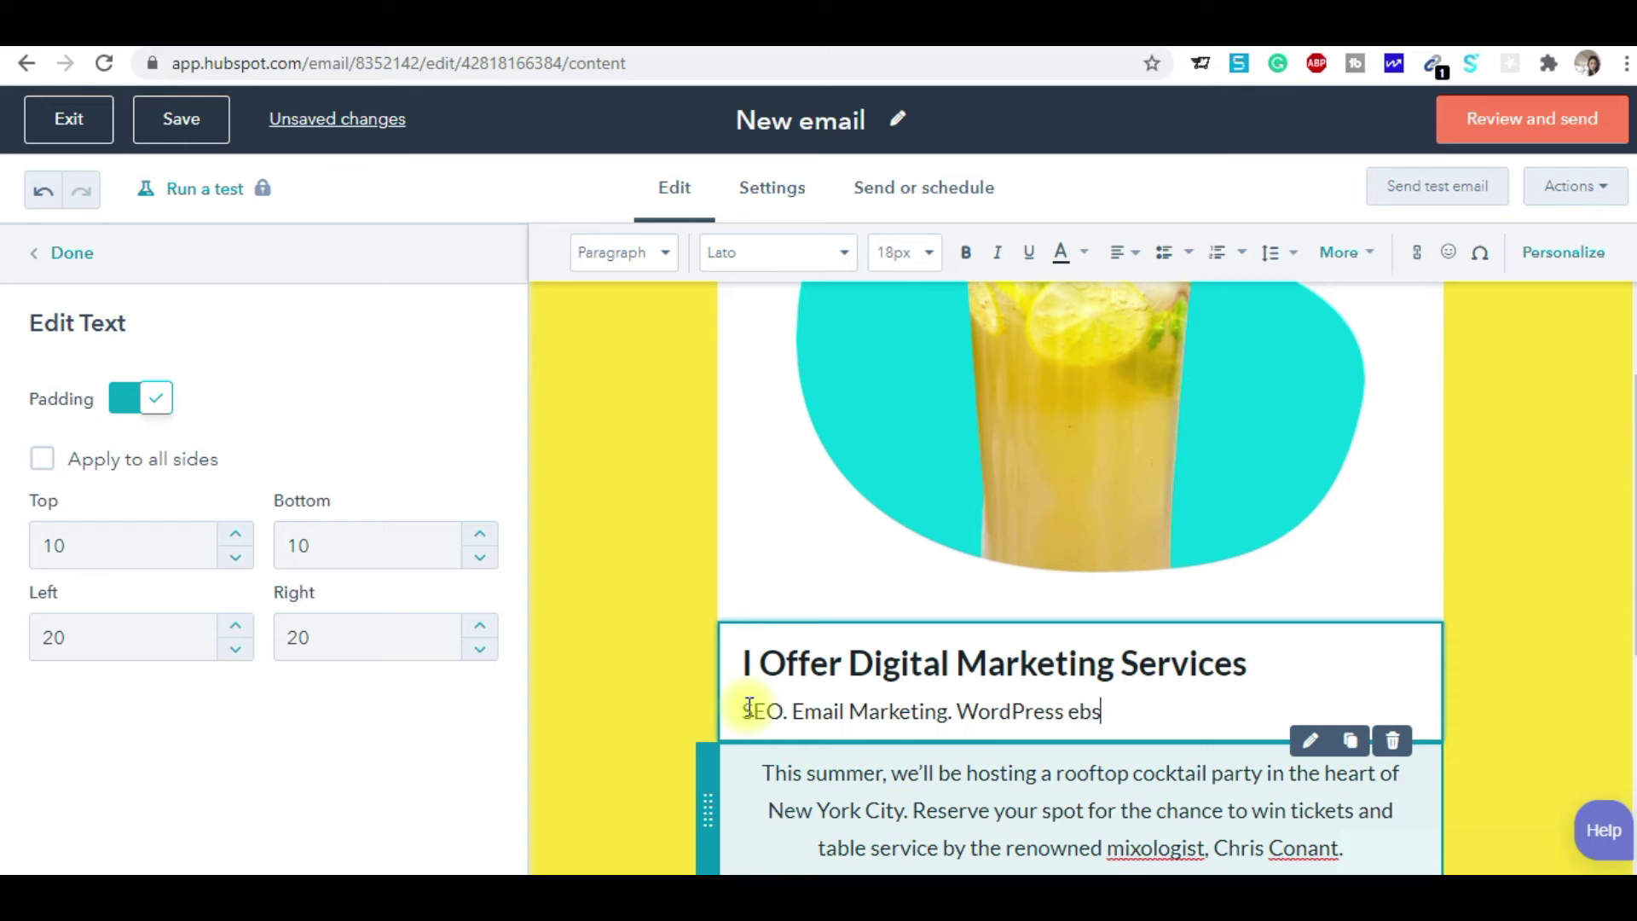
{"action": "key", "text": "BackSpace"}
{"action": "key", "text": "BackSpace"}
{"action": "key", "text": "BackSpace"}
{"action": "type", "text": "Websi"}
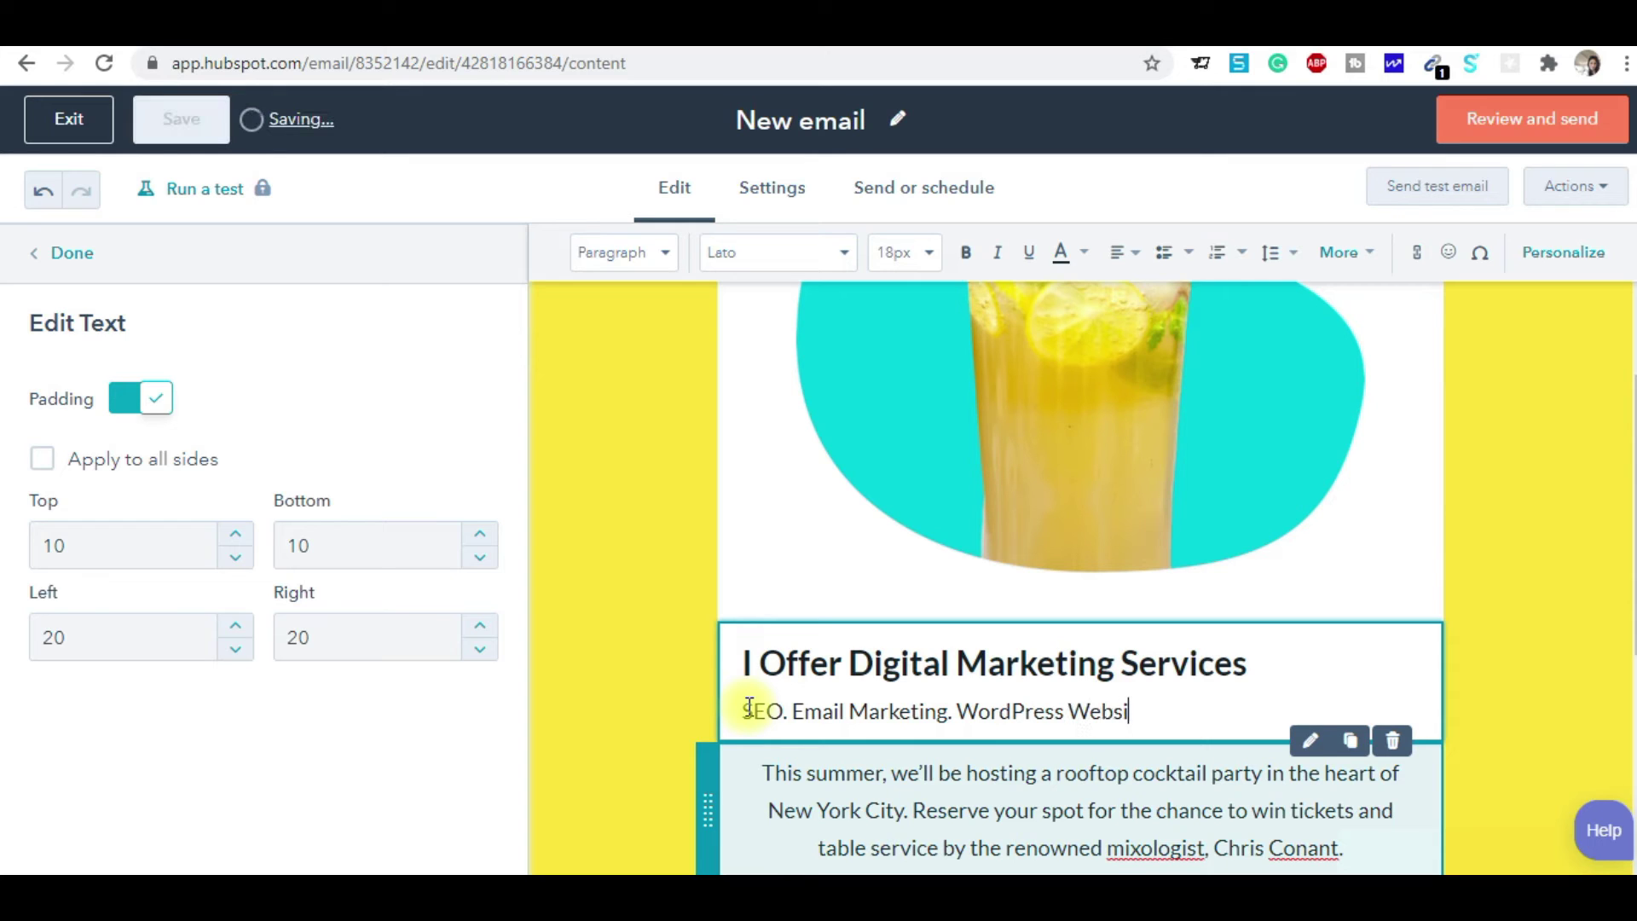
{"action": "type", "text": "te Designing."}
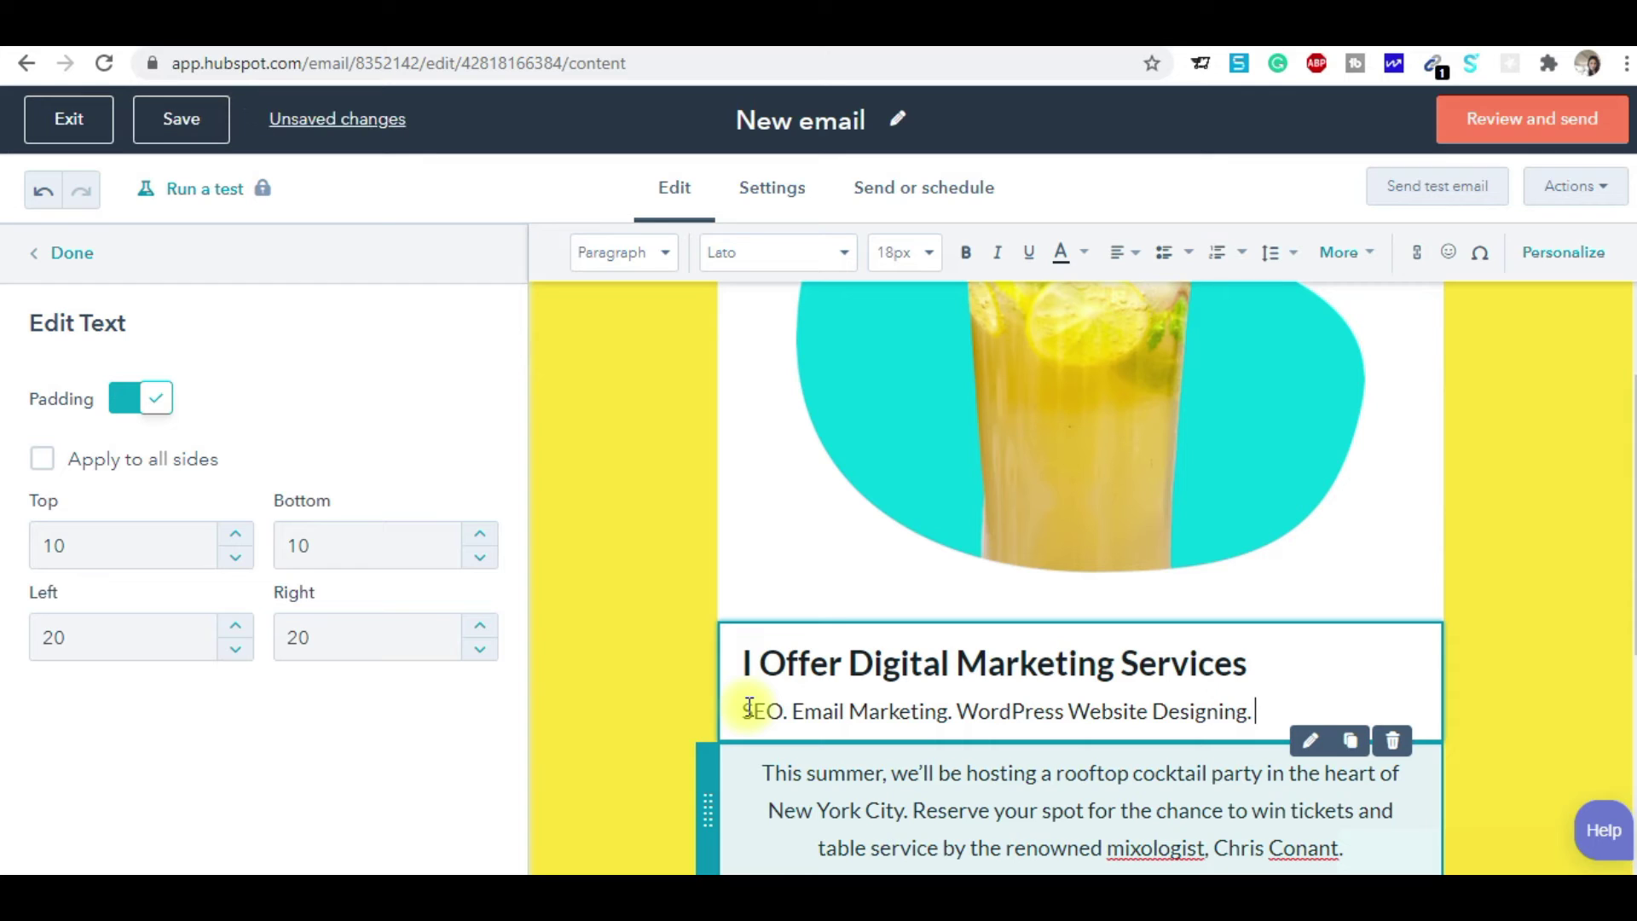
{"action": "type", "text": " E-Comm"}
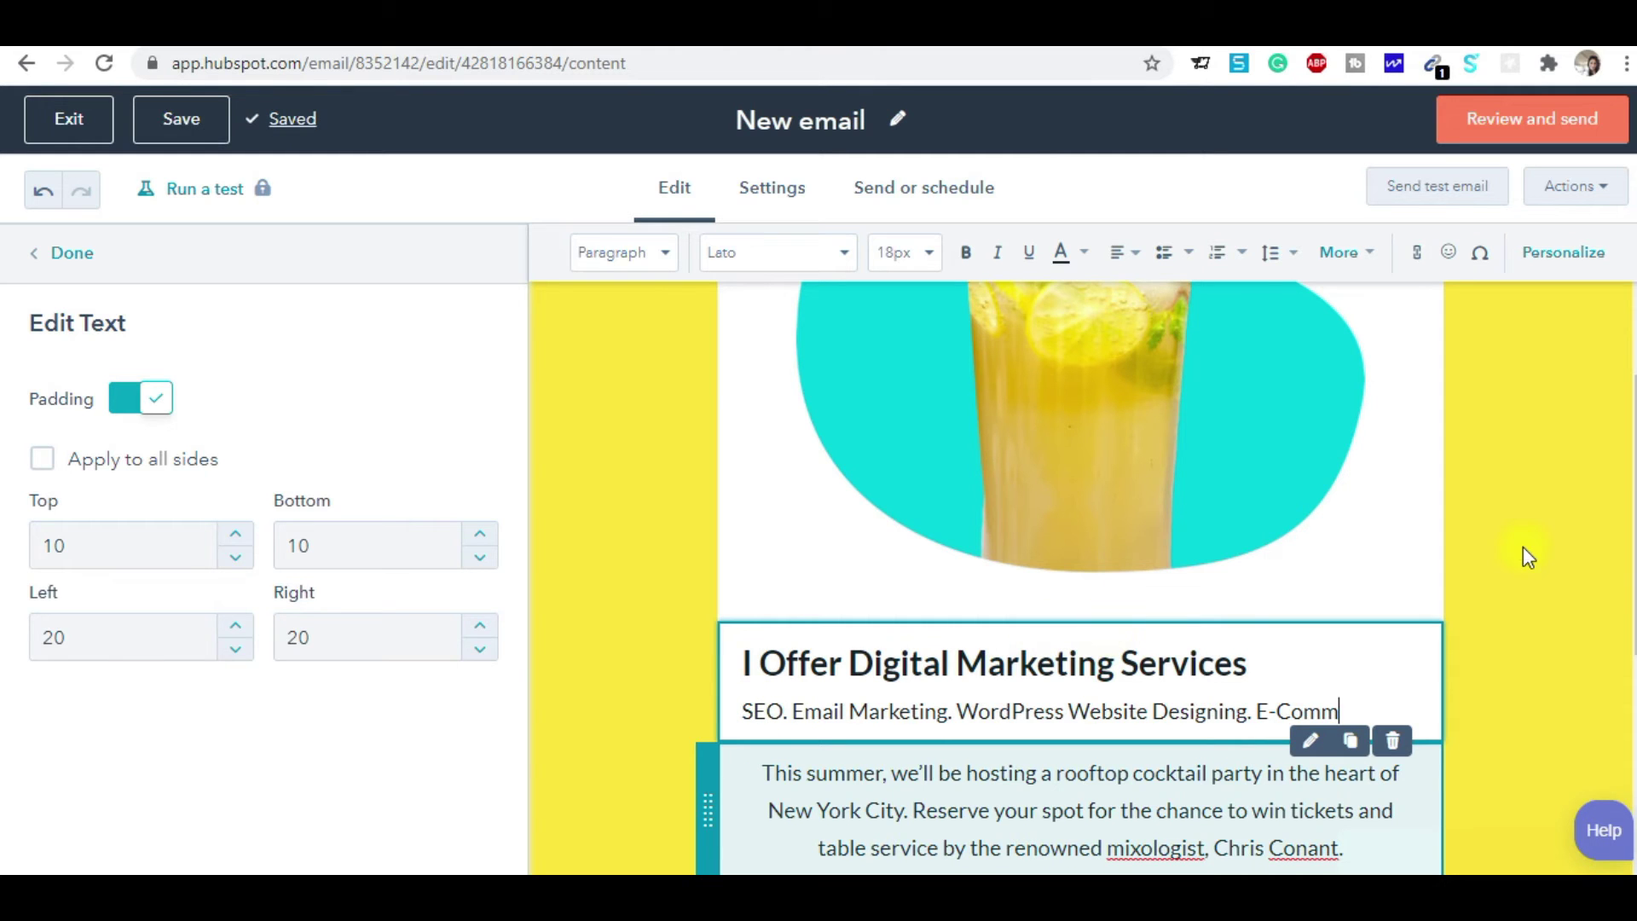
{"action": "left_click", "coordinate": [1522, 546]}
Replace the rooftop cocktail party paragraph above the "Reserve my spot" button with the text "Follow me on Instagram"
{"action": "left_click_drag", "start_coordinate": [1628, 560], "coordinate": [1628, 606]}
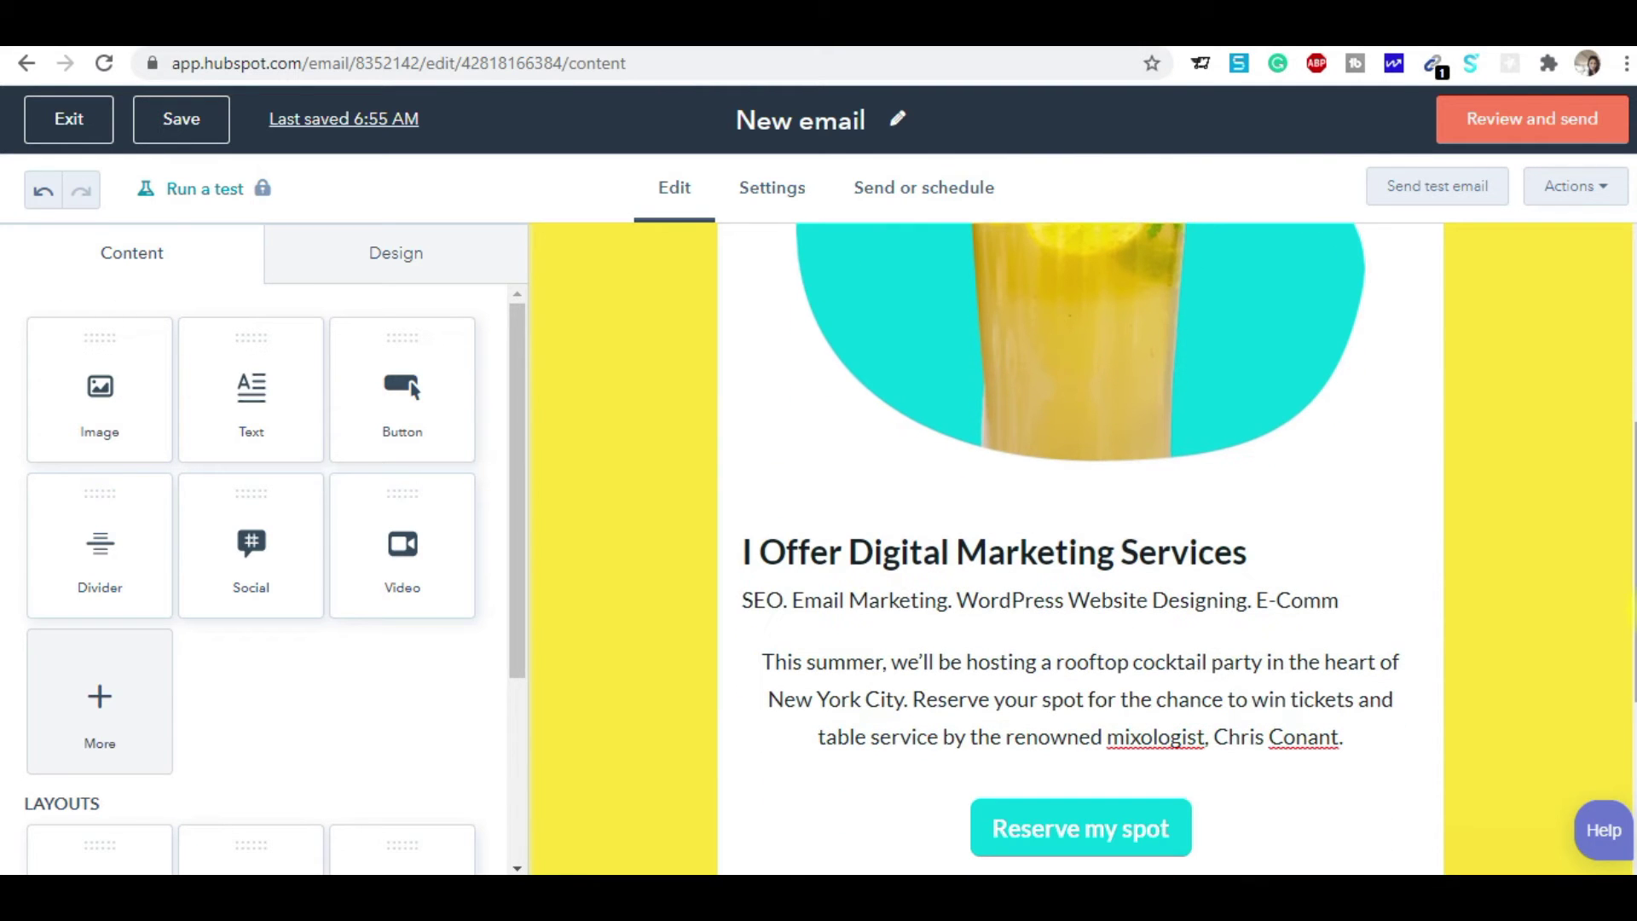
{"action": "left_click", "coordinate": [1230, 604]}
{"action": "left_click", "coordinate": [1138, 736]}
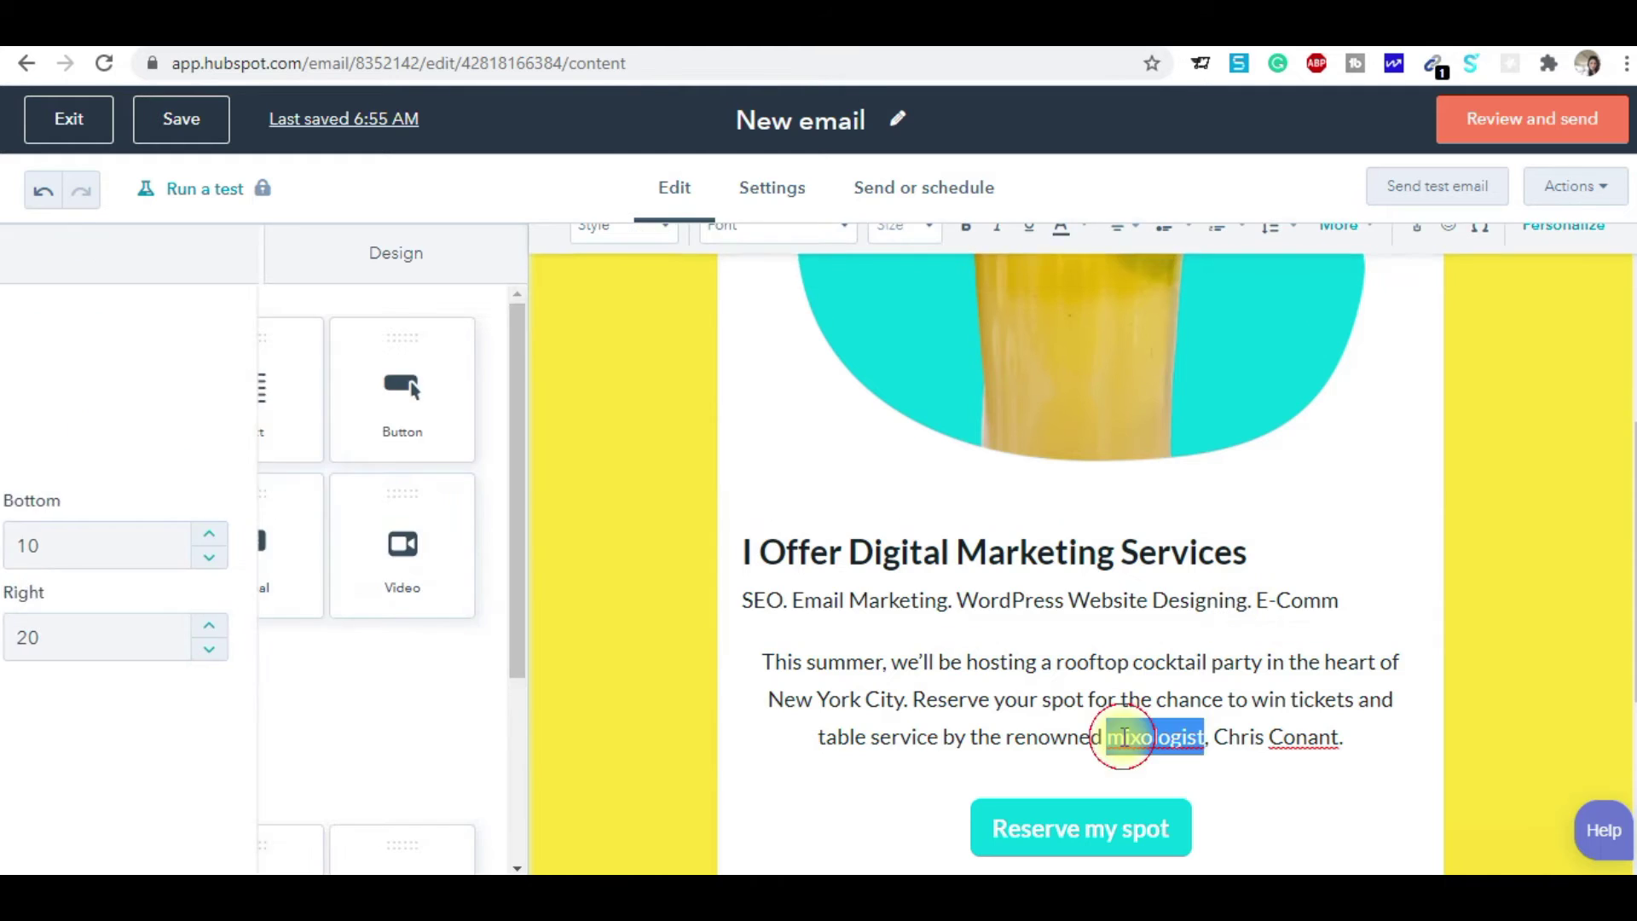
{"action": "left_click", "coordinate": [1032, 697]}
{"action": "key", "text": "ctrl+a"}
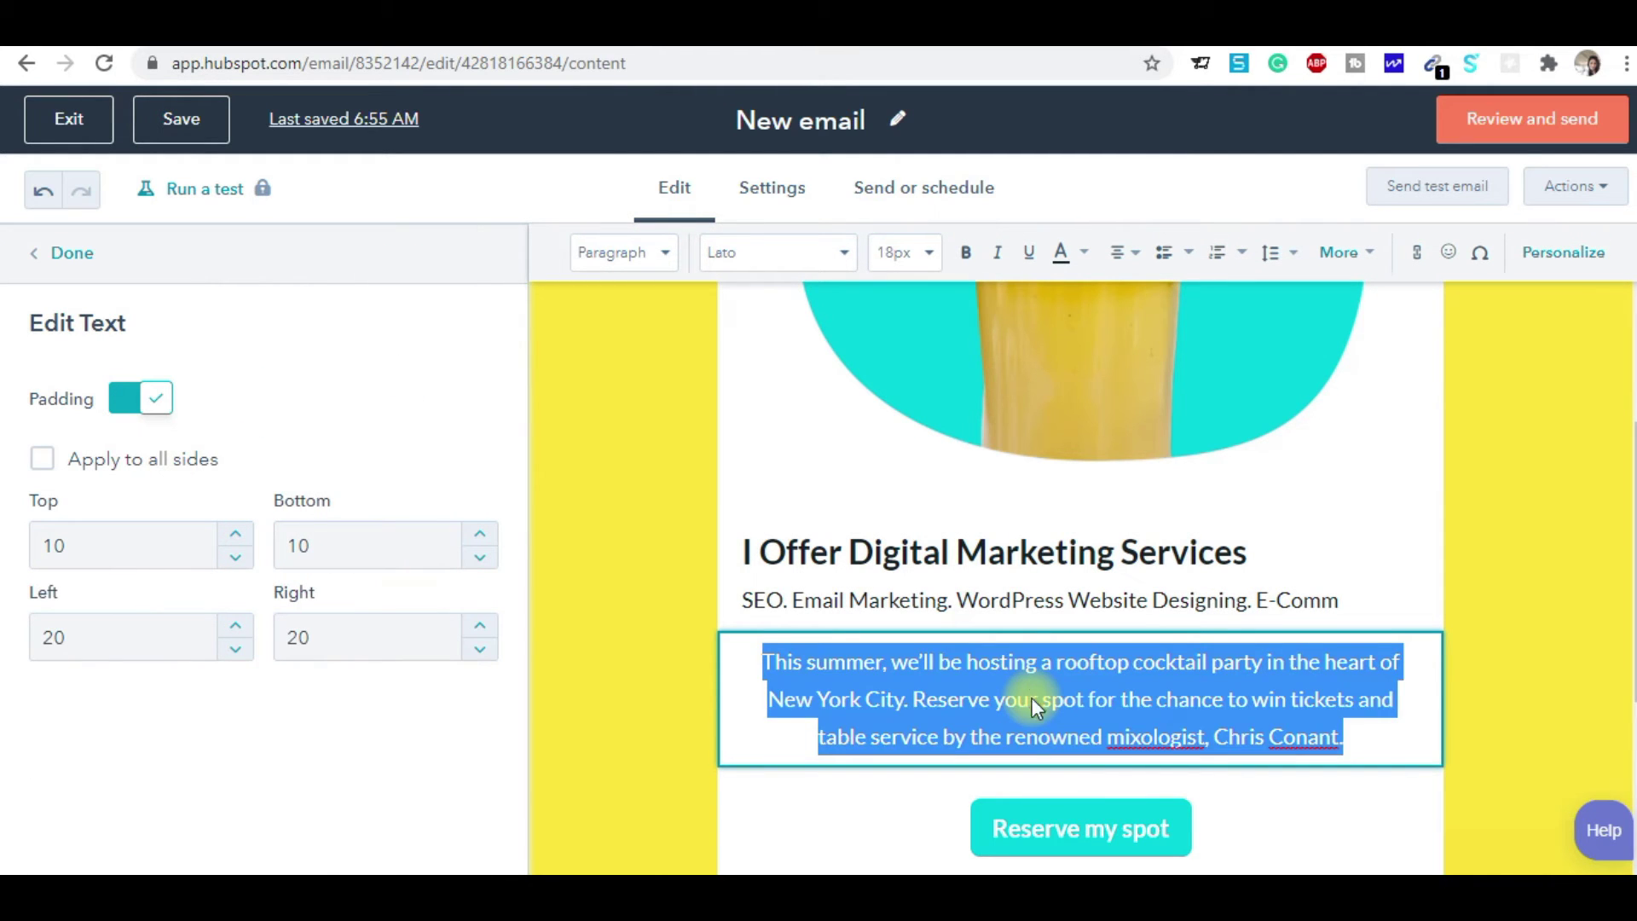
{"action": "key", "text": "BackSpace"}
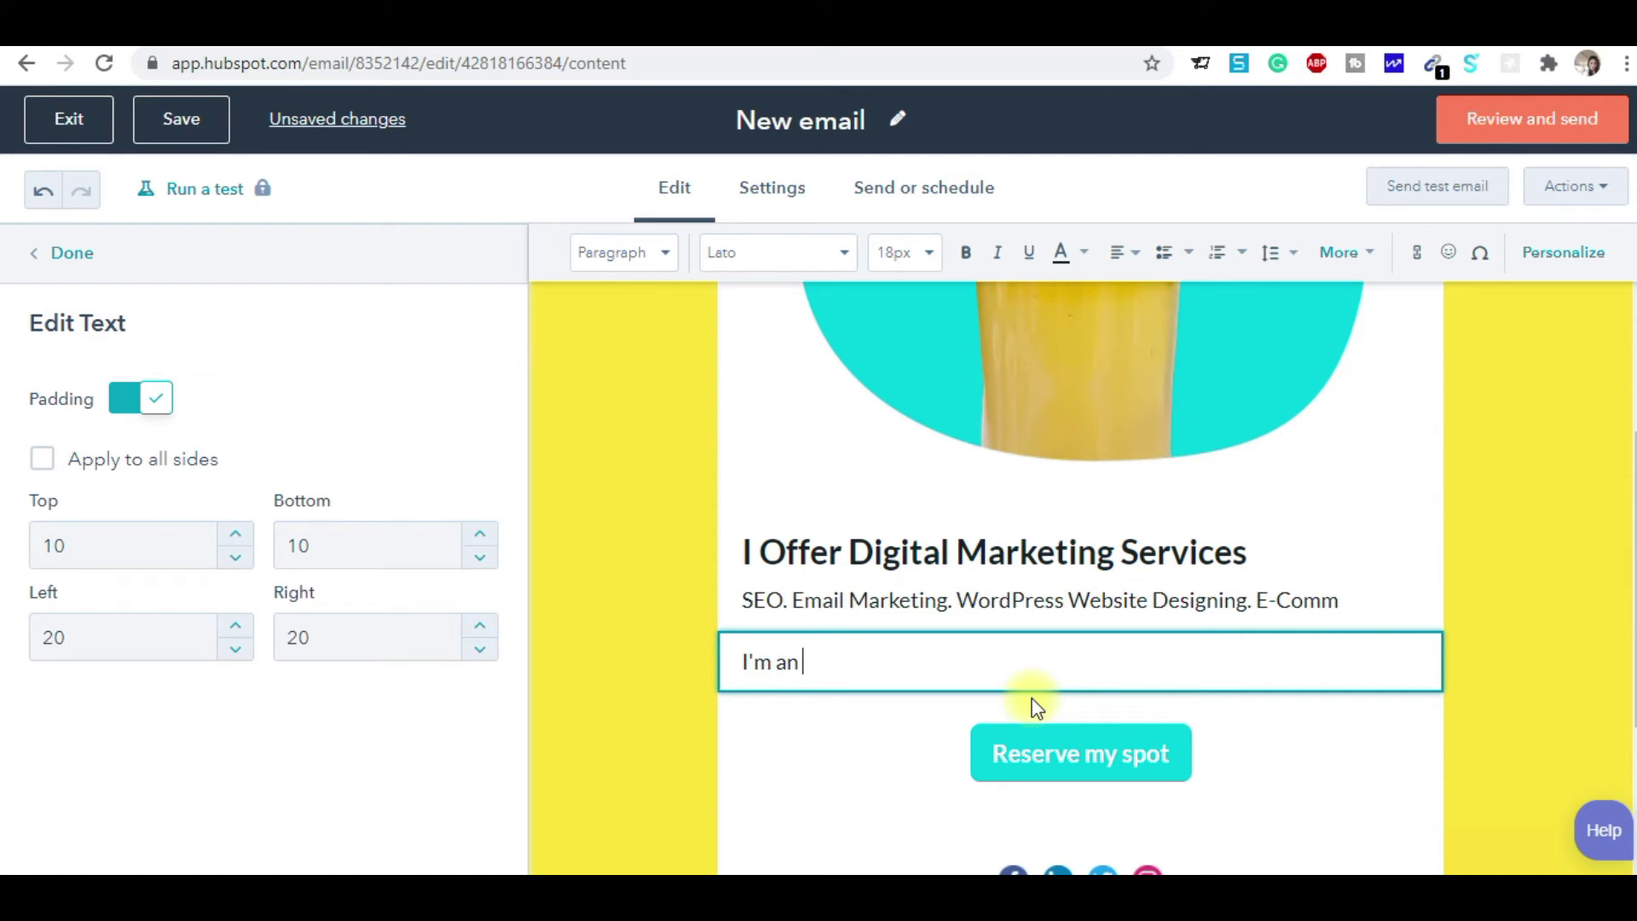
{"action": "key", "text": "BackSpace"}
{"action": "key", "text": "BackSpace"}
{"action": "key", "text": "BackSpace"}
{"action": "key", "text": "BackSpace"}
{"action": "key", "text": "BackSpace"}
{"action": "type", "text": "me on I"}
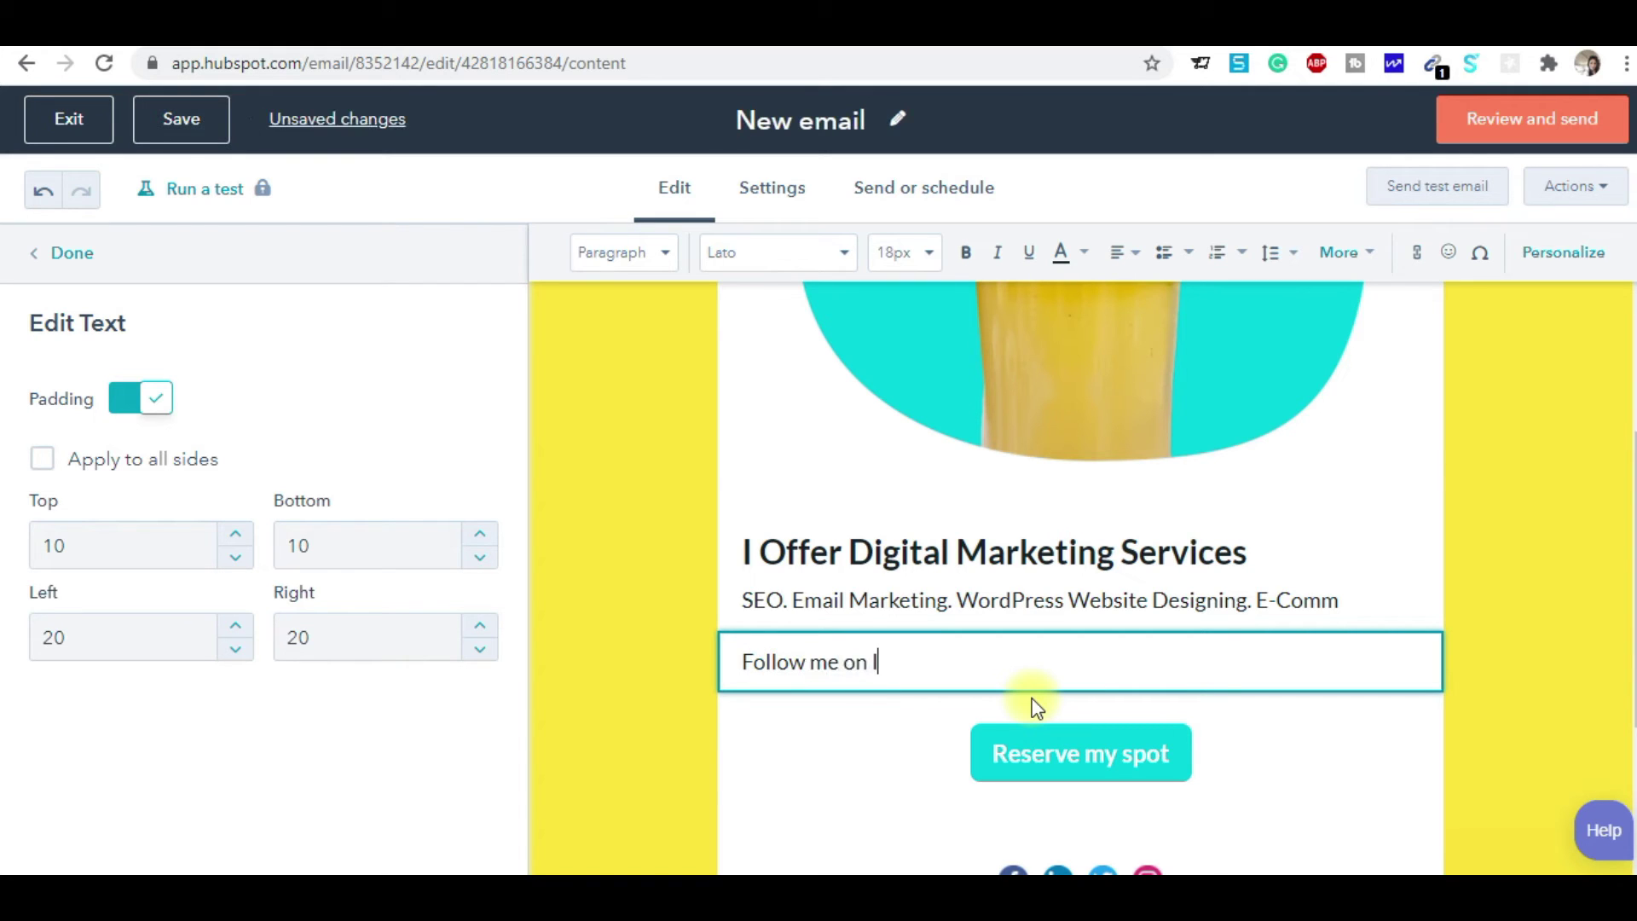
{"action": "type", "text": "nstagram"}
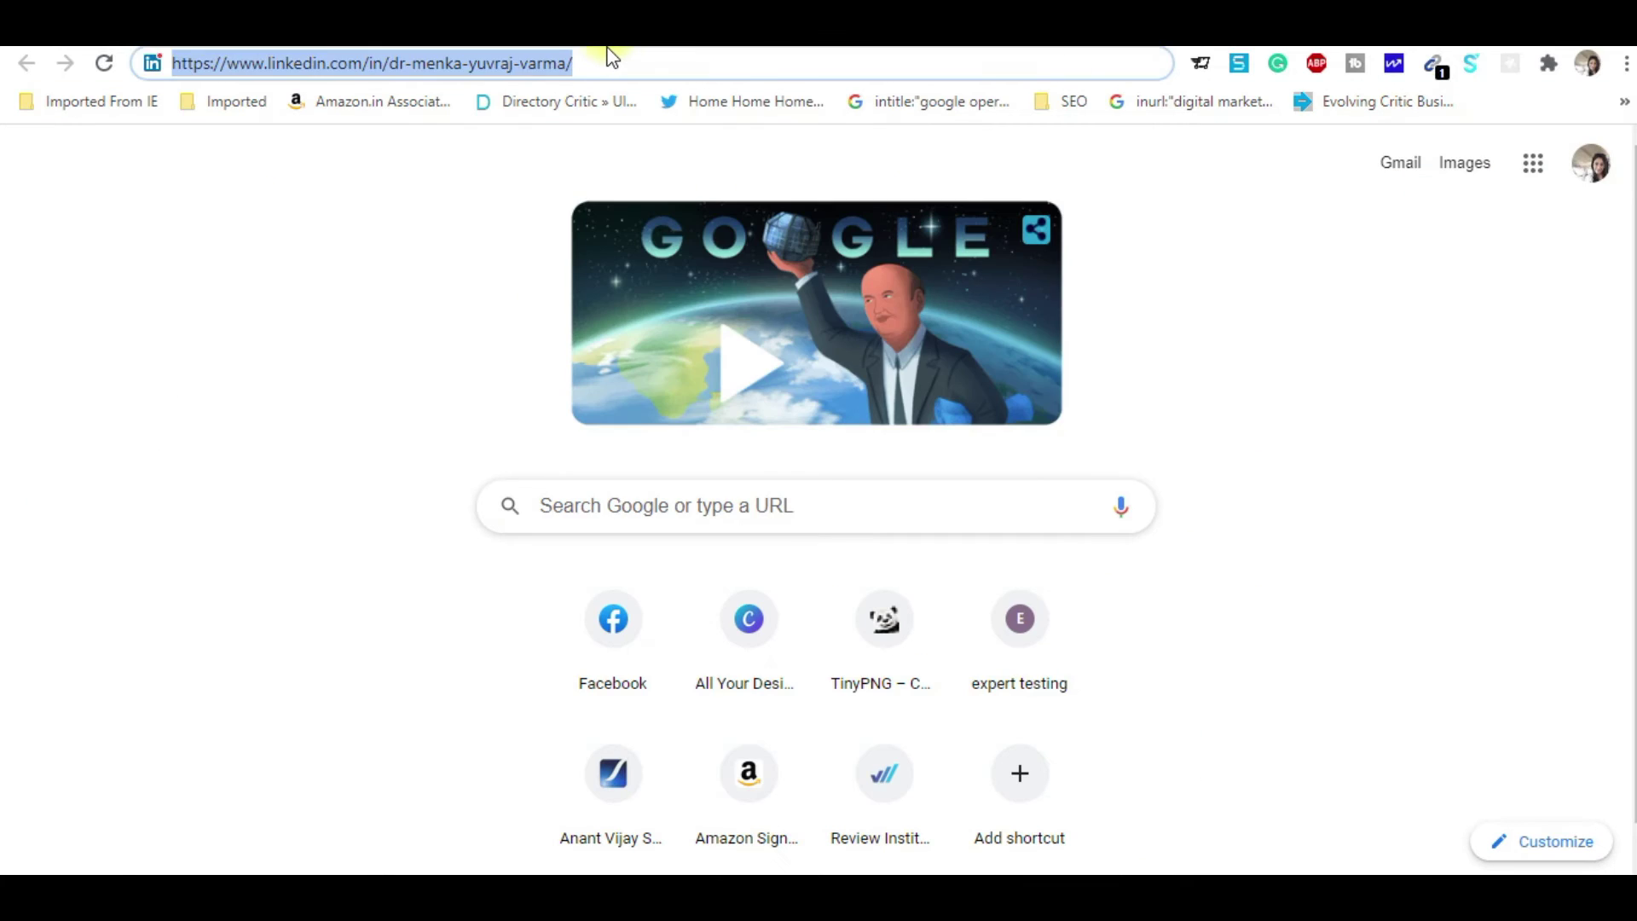
Append a hyphen and the personal Instagram profile address copied from the browser suggestions to the "Follow me on Instagram" line
{"action": "type", "text": "ind"}
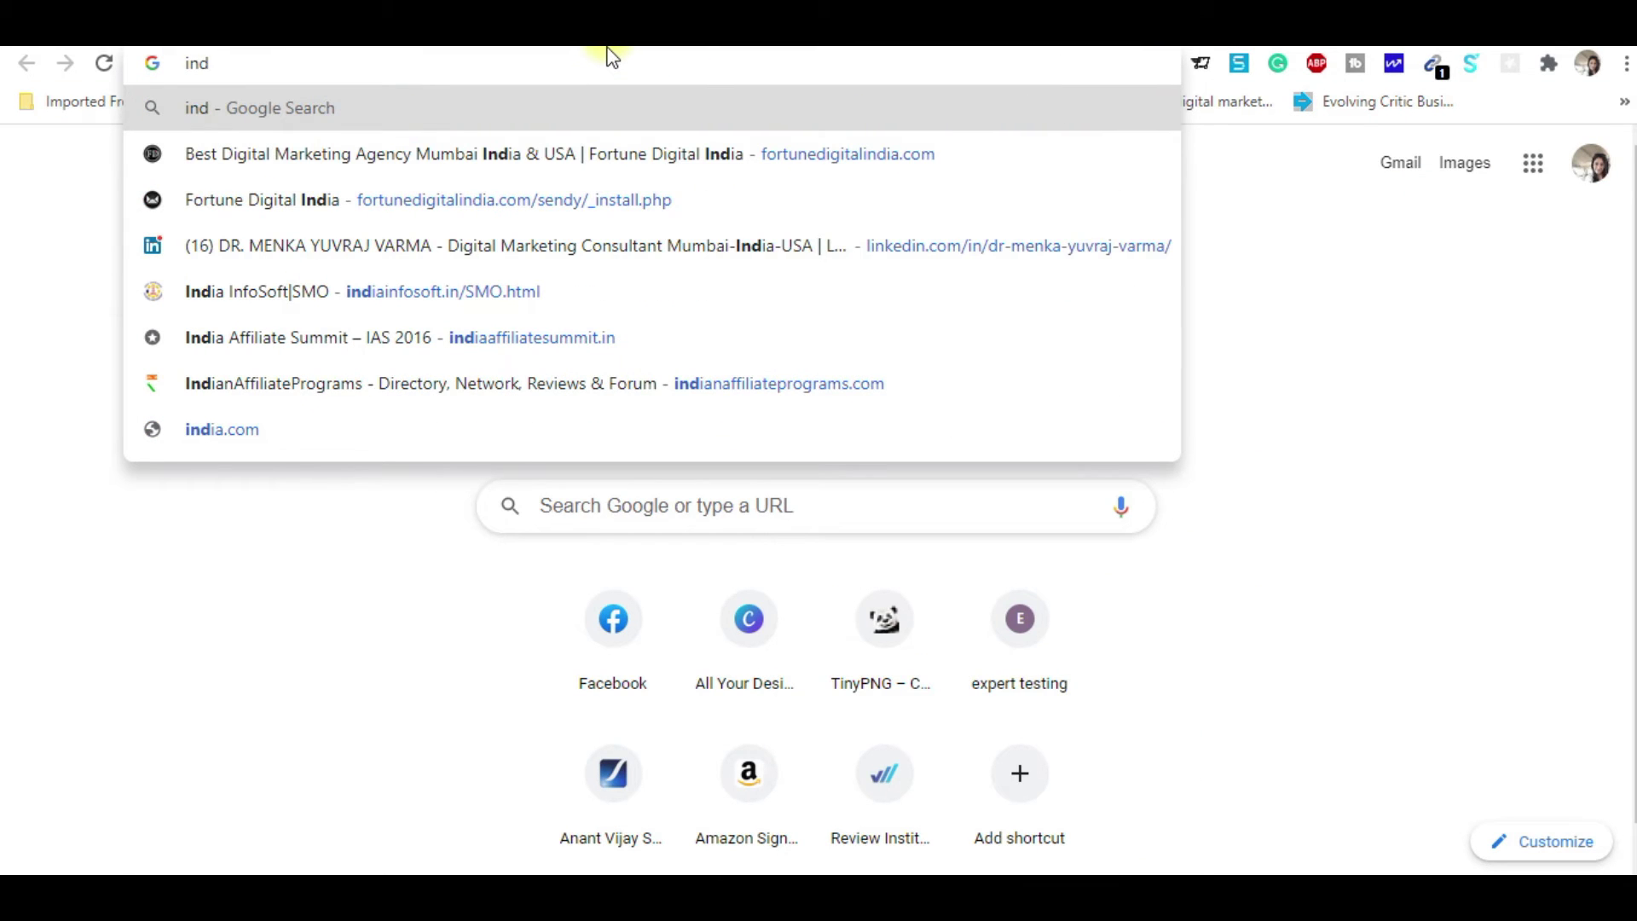
{"action": "key", "text": "BackSpace"}
{"action": "type", "text": "sta"}
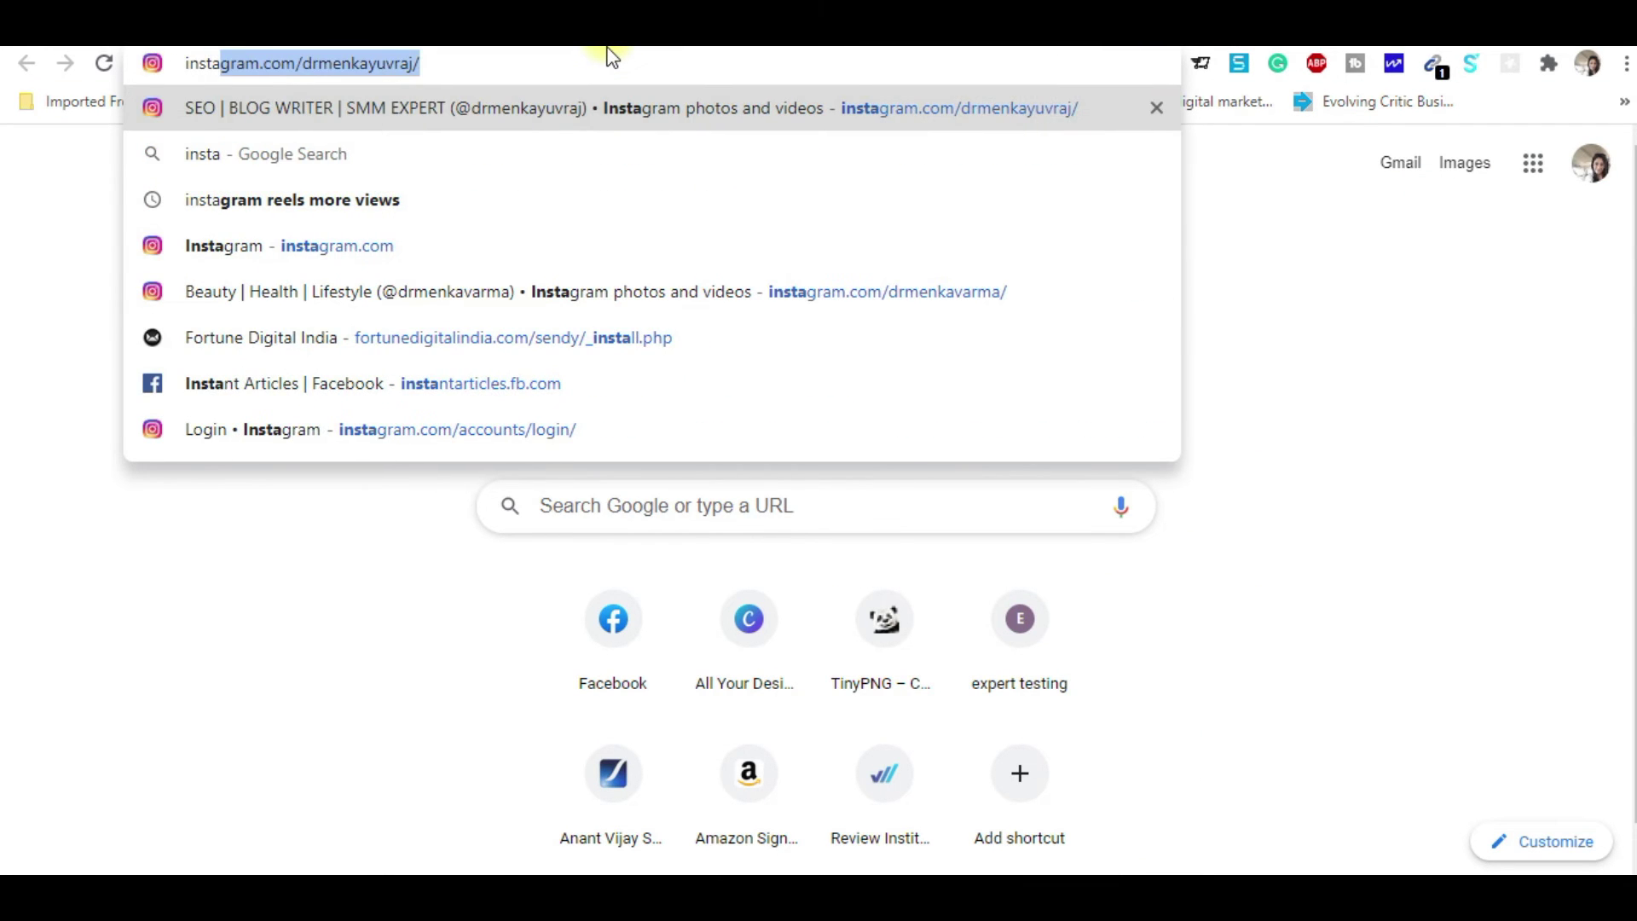
{"action": "key", "text": "ctrl+a"}
{"action": "key", "text": "ctrl+c"}
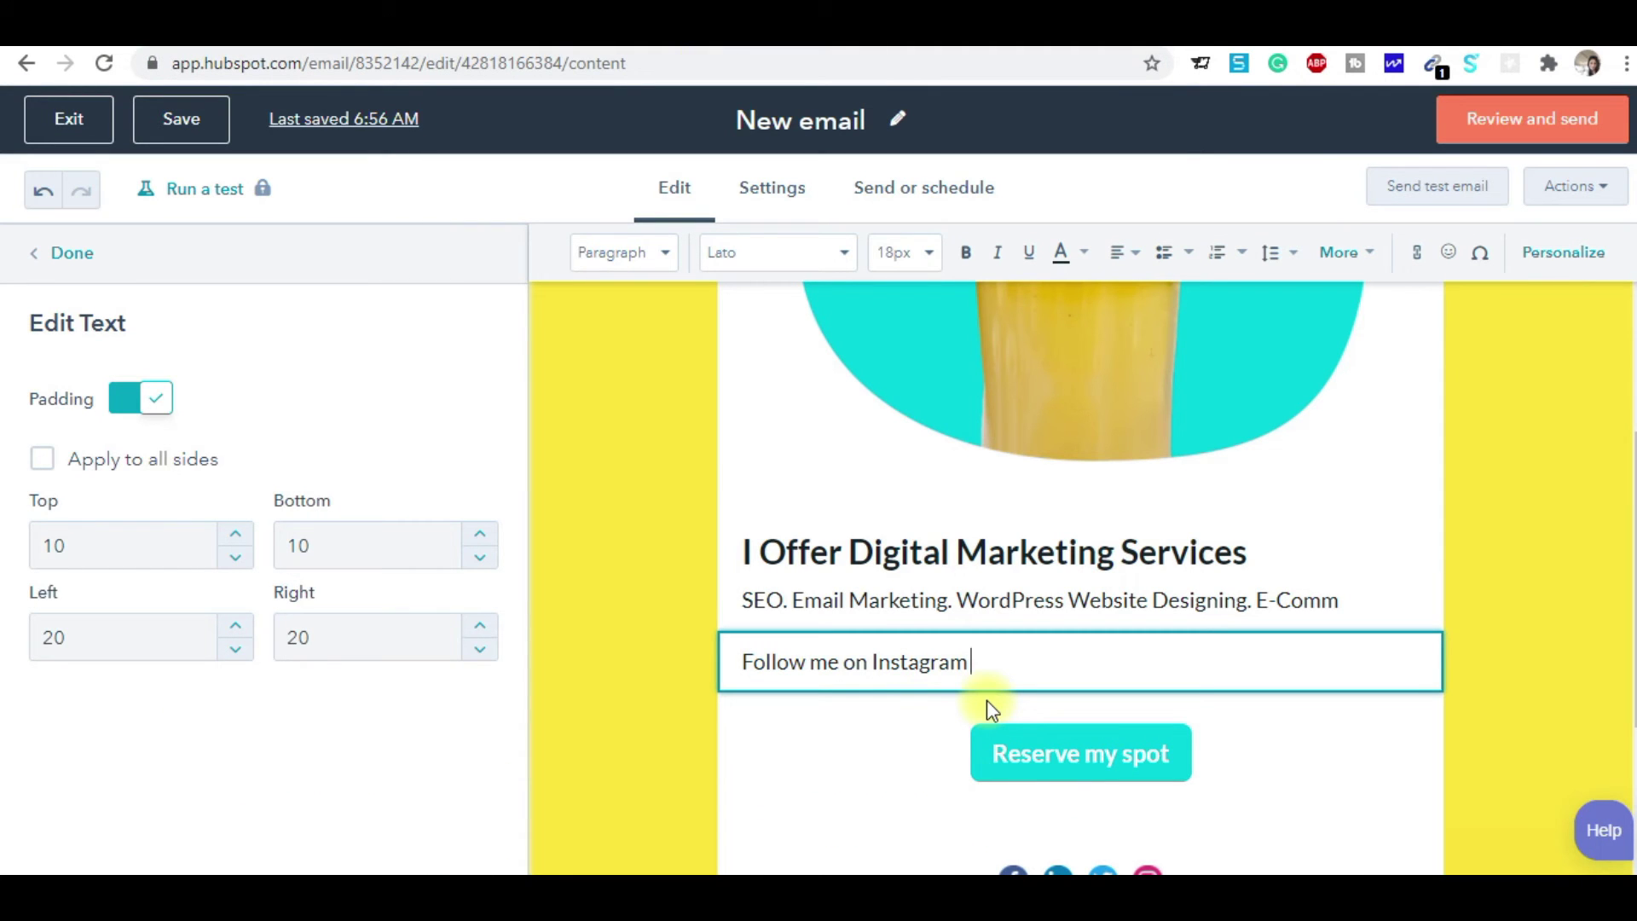
{"action": "type", "text": "-"}
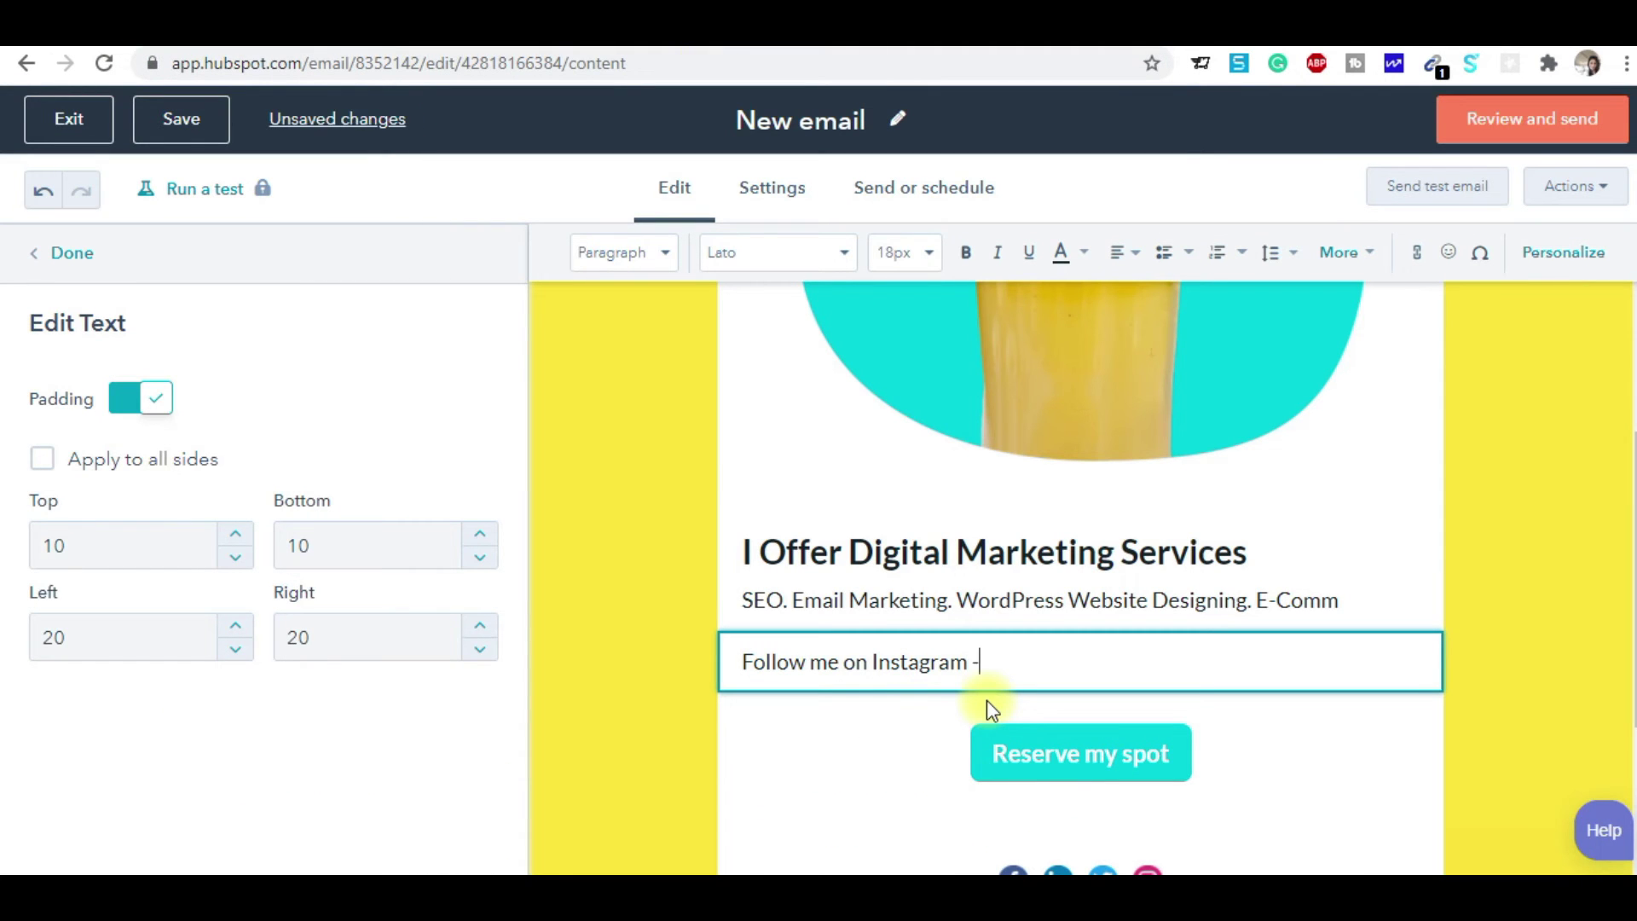
{"action": "key", "text": "ctrl+v"}
{"action": "left_click_drag", "start_coordinate": [1072, 653], "coordinate": [1319, 602]}
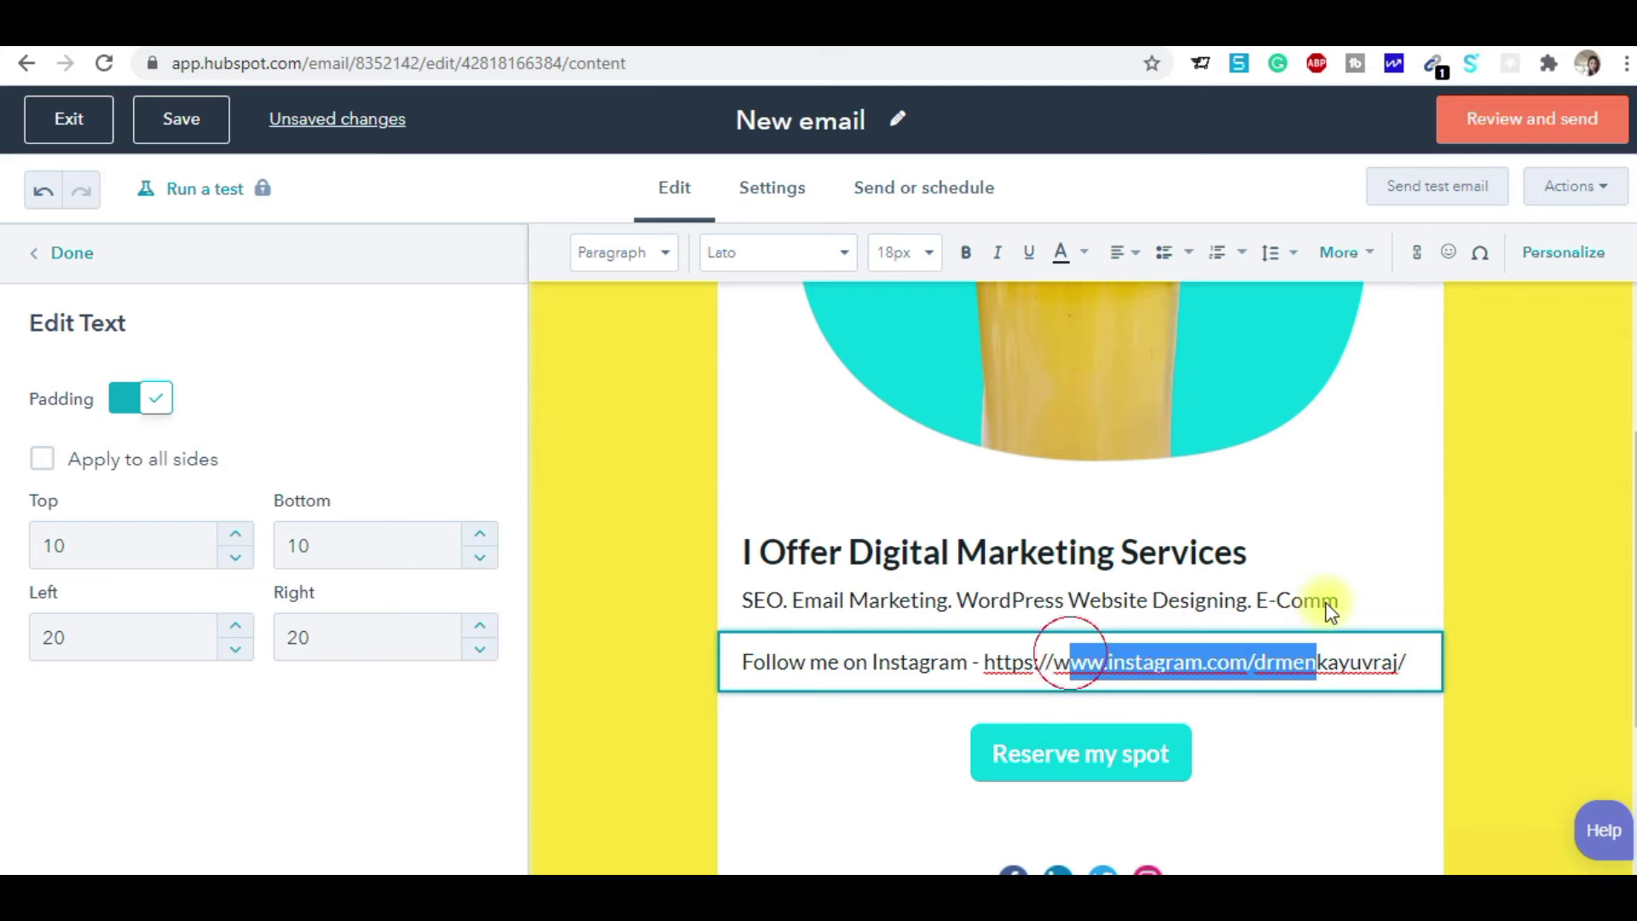
{"action": "left_click", "coordinate": [1526, 602]}
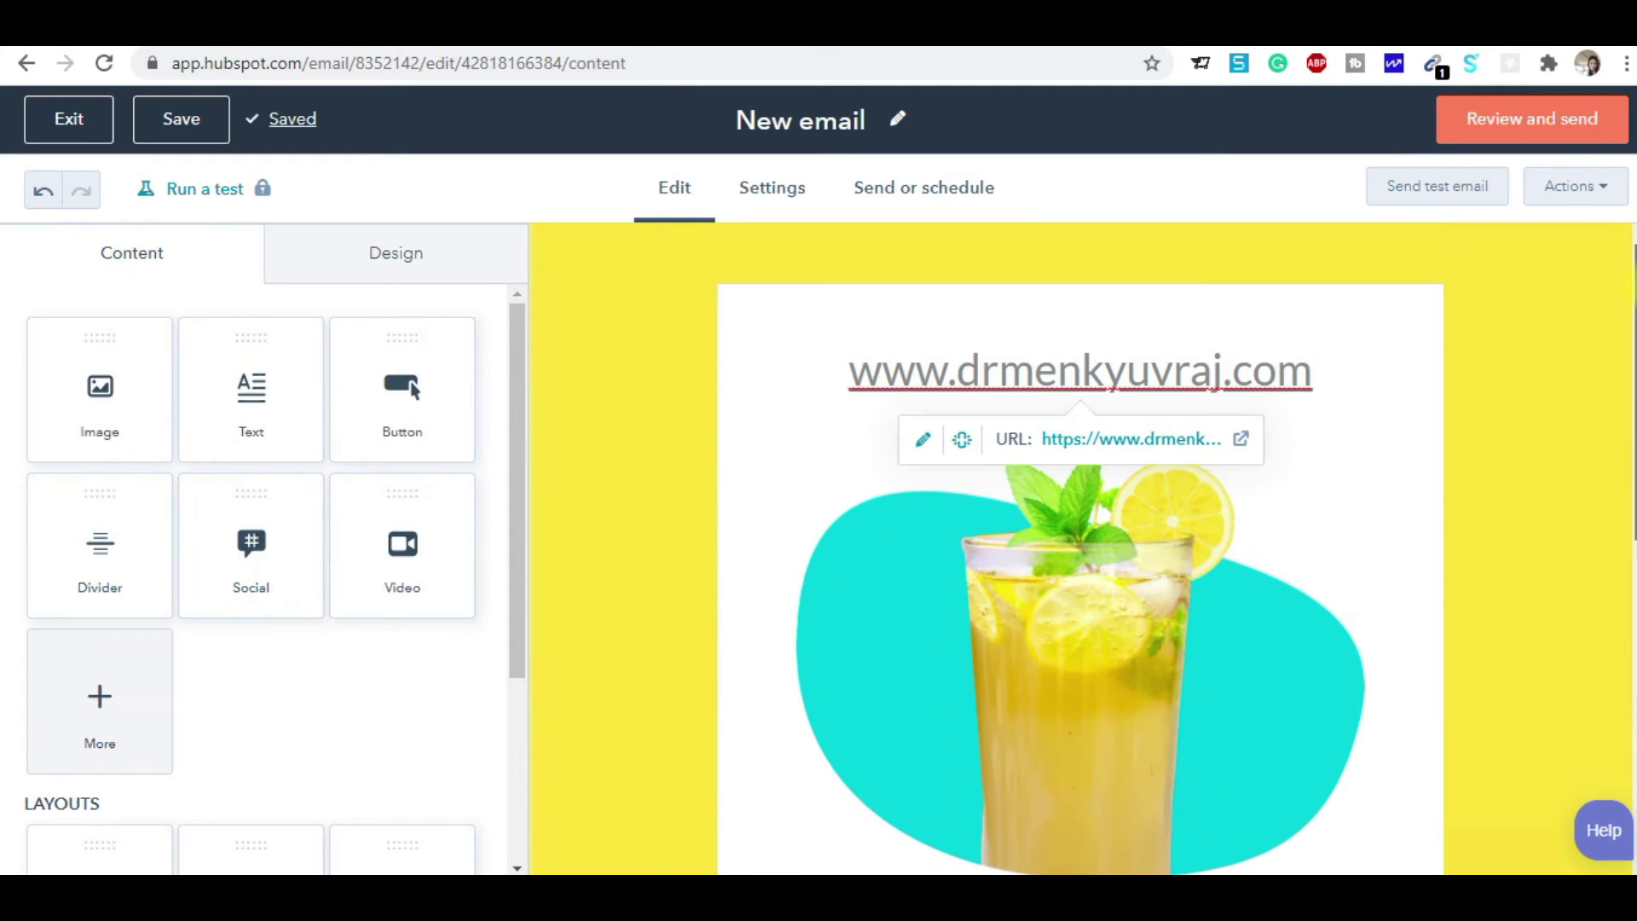
Set the email template's background color to the lightest pink in the simple palette
{"action": "left_click", "coordinate": [427, 260]}
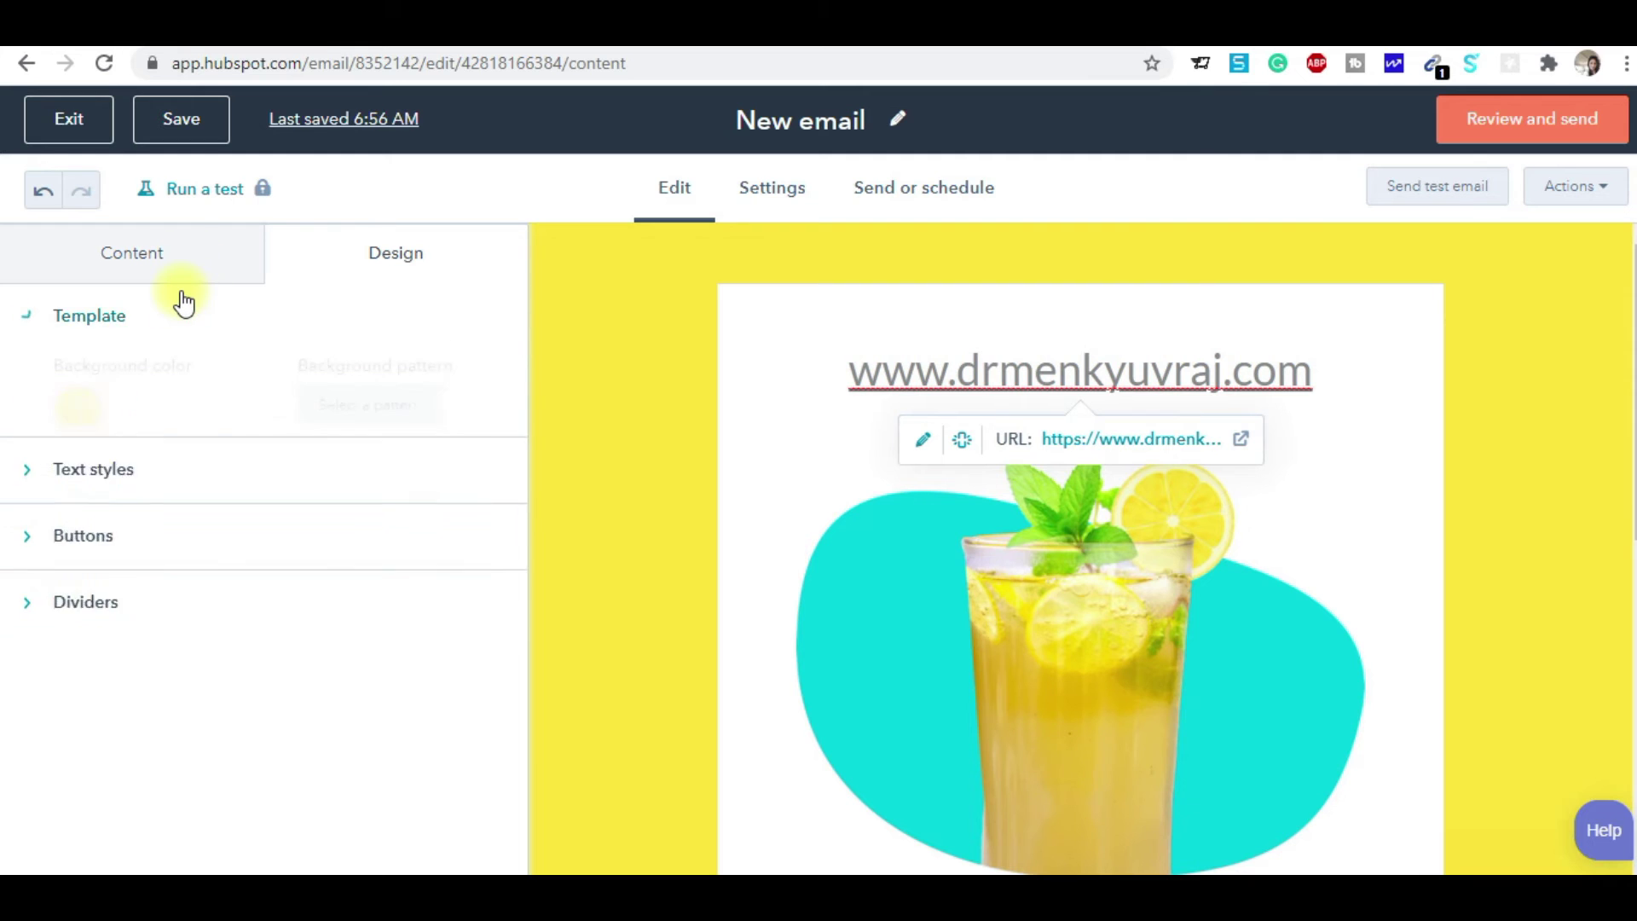
{"action": "left_click", "coordinate": [180, 300]}
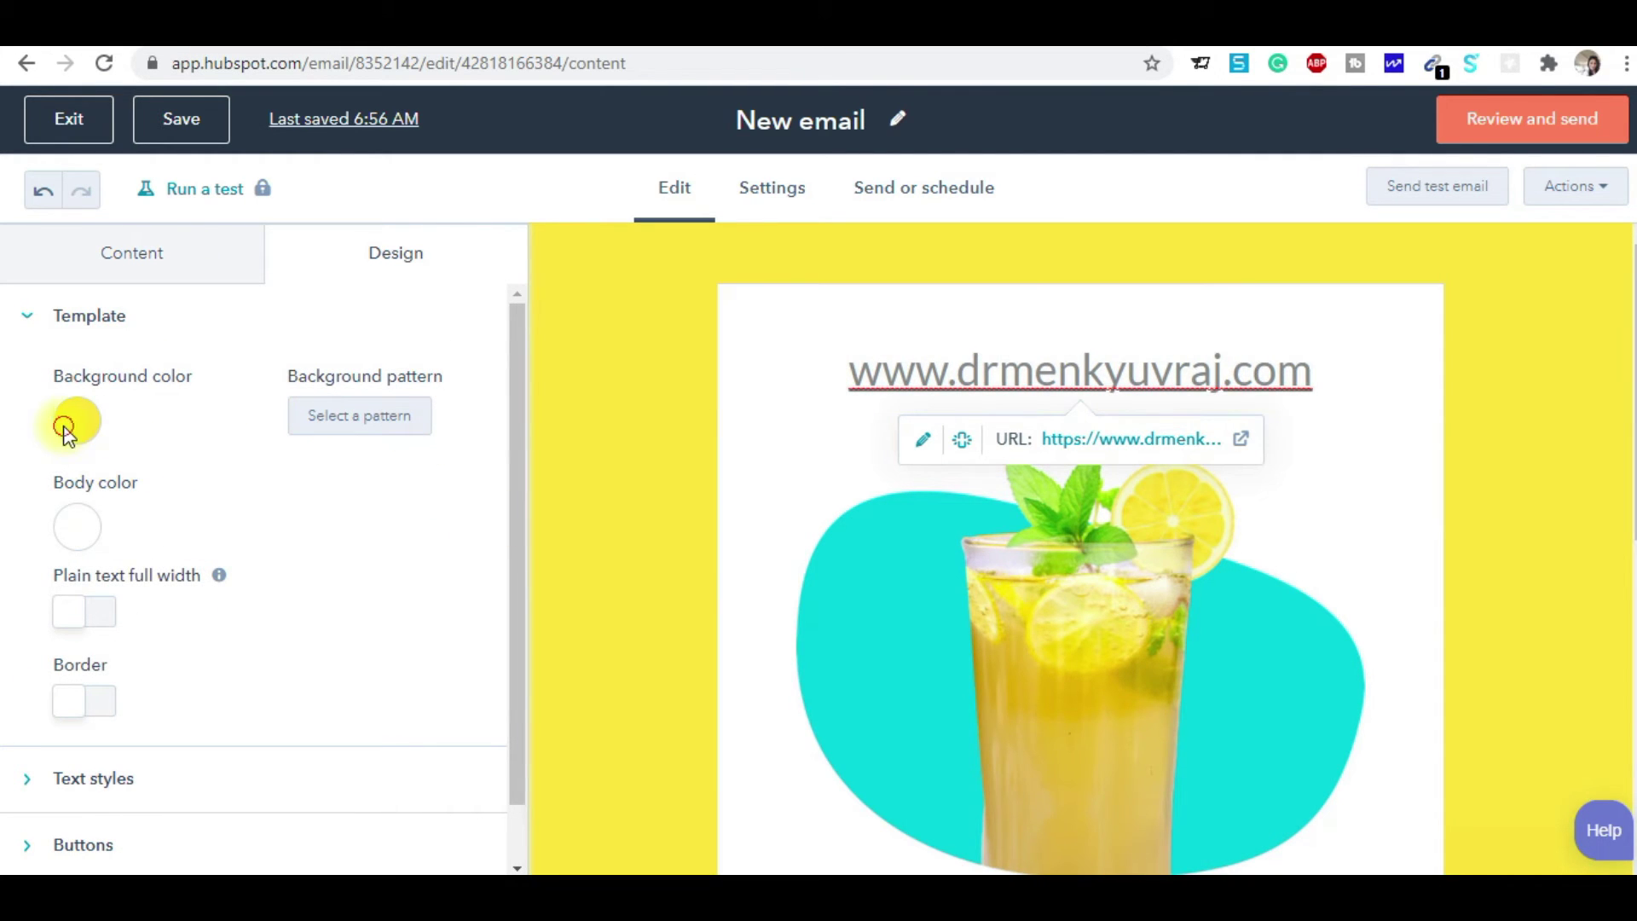
{"action": "left_click", "coordinate": [65, 426]}
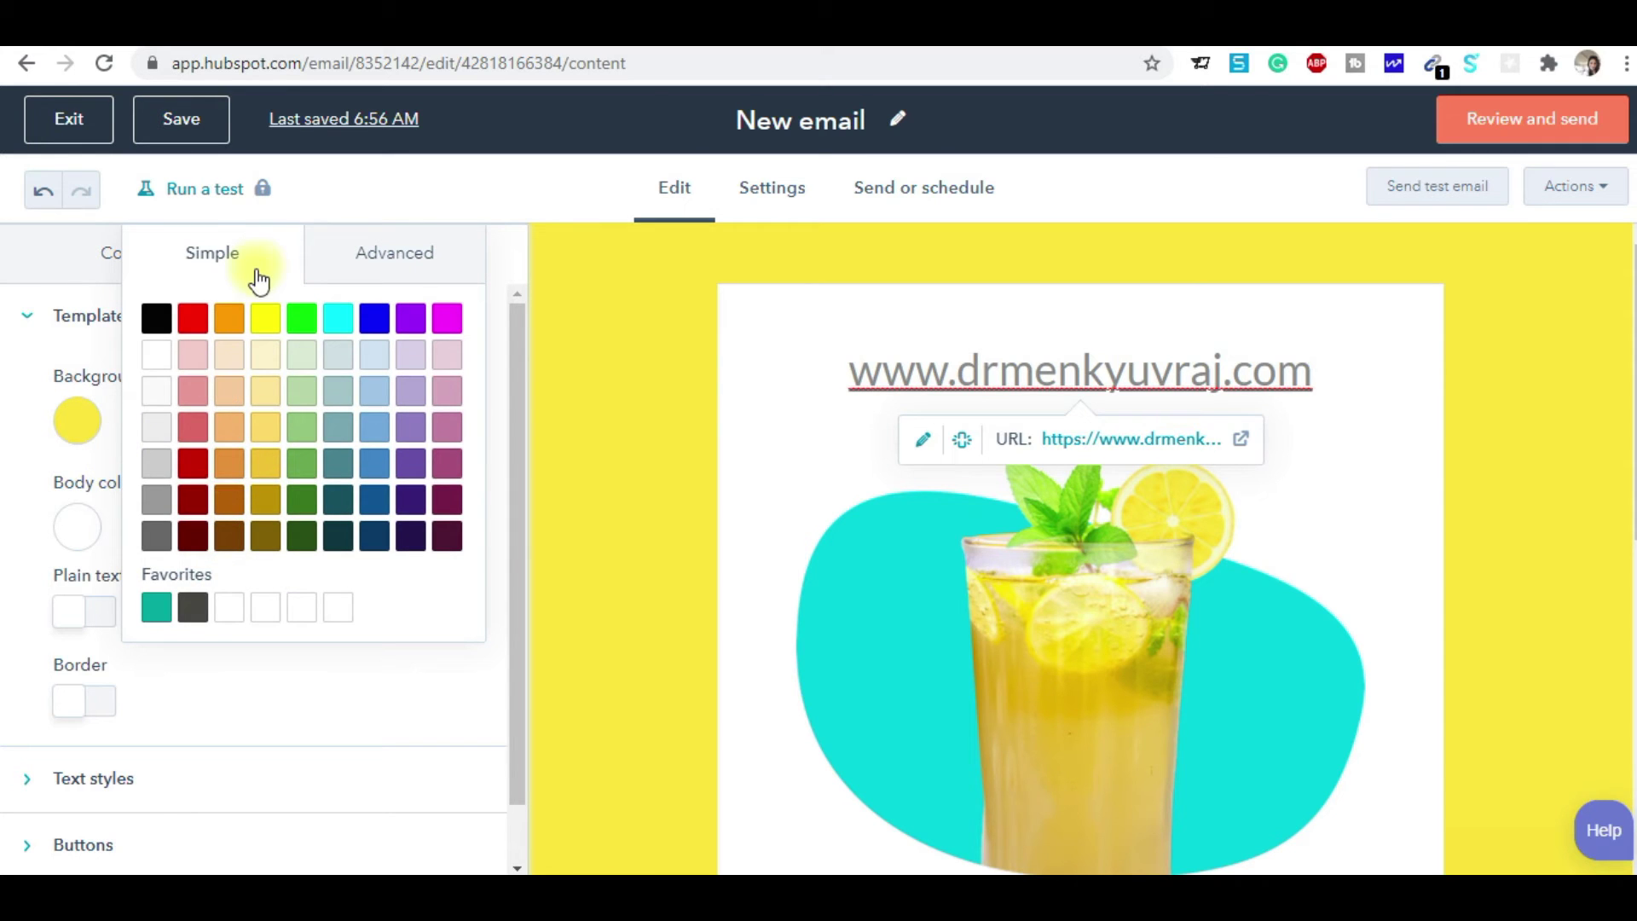
{"action": "left_click", "coordinate": [447, 390]}
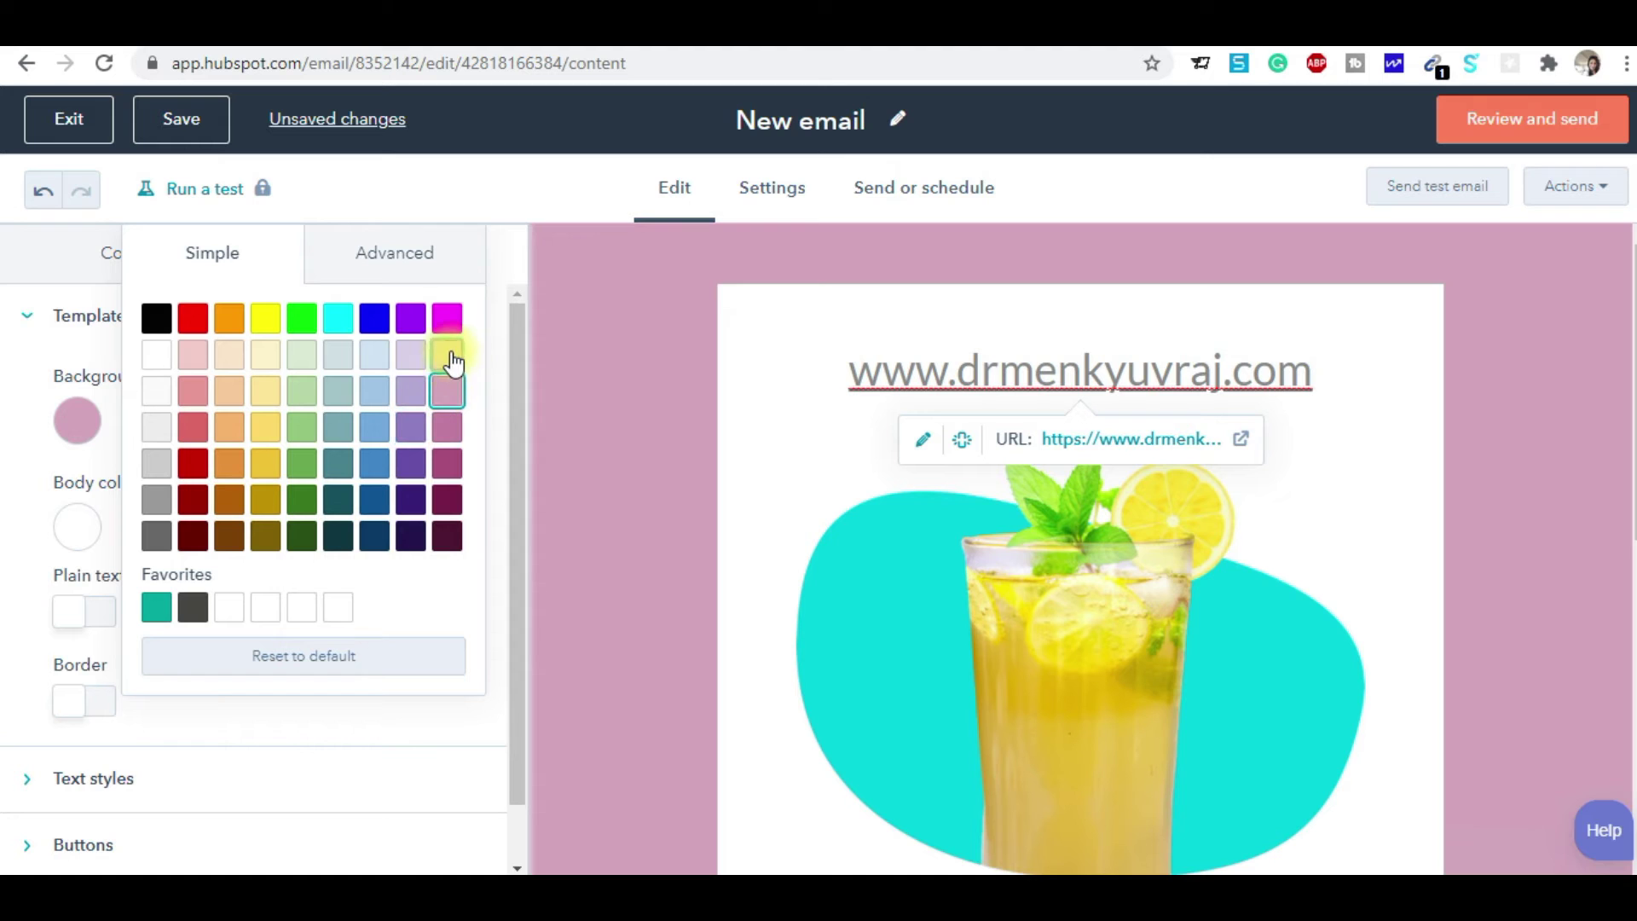
{"action": "left_click", "coordinate": [449, 356]}
{"action": "left_click", "coordinate": [409, 355]}
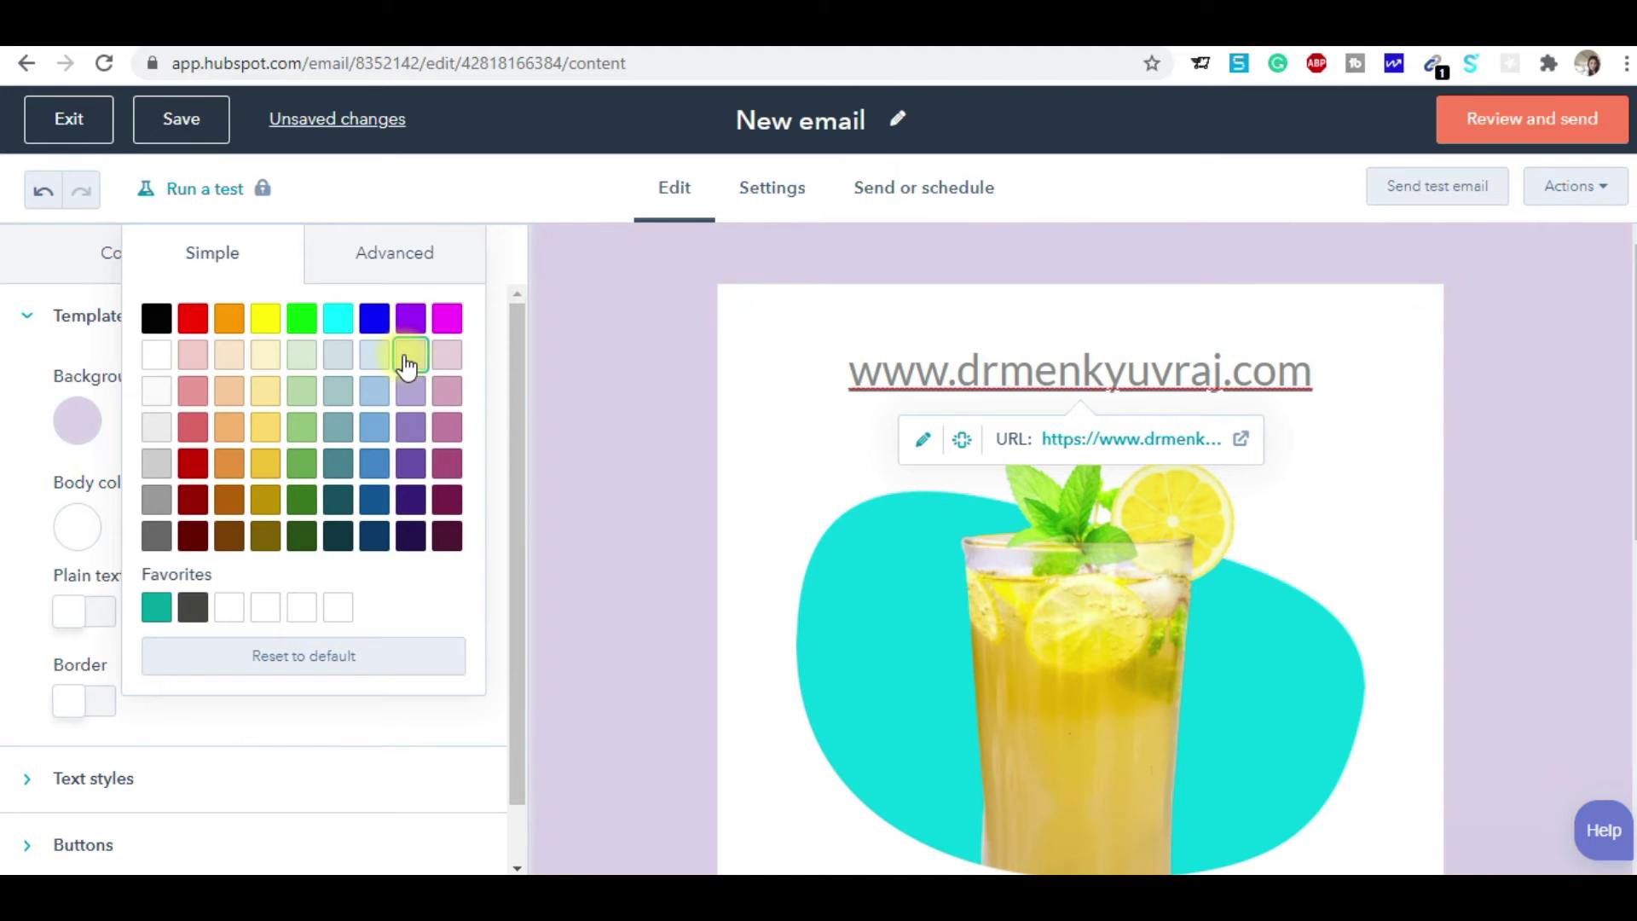
{"action": "left_click", "coordinate": [445, 364]}
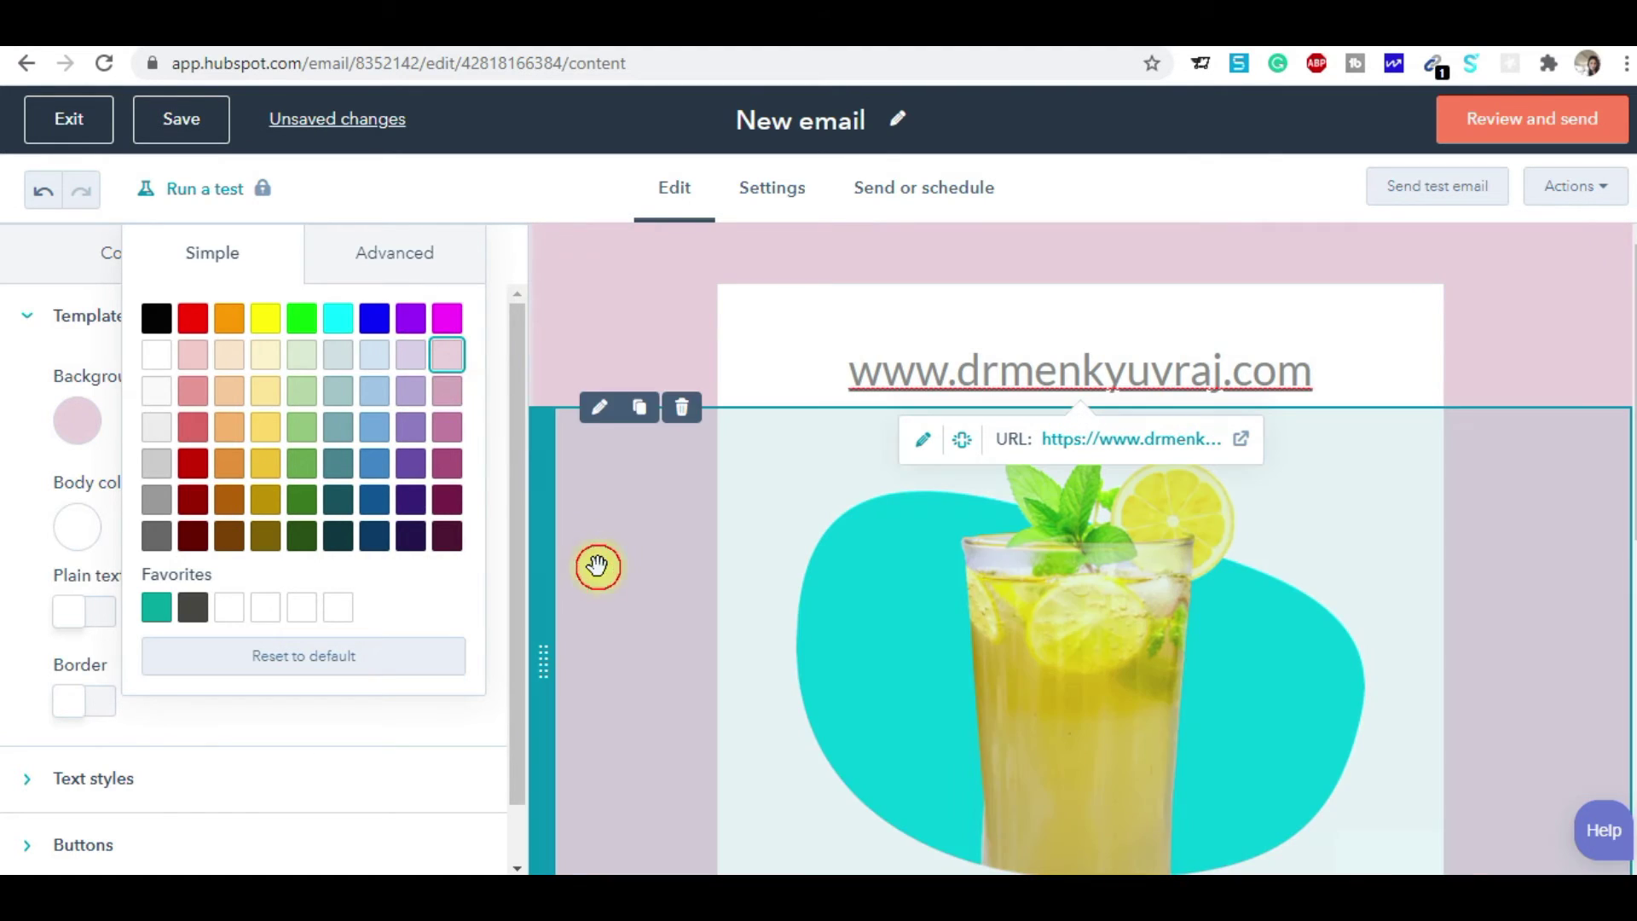
{"action": "left_click", "coordinate": [595, 569]}
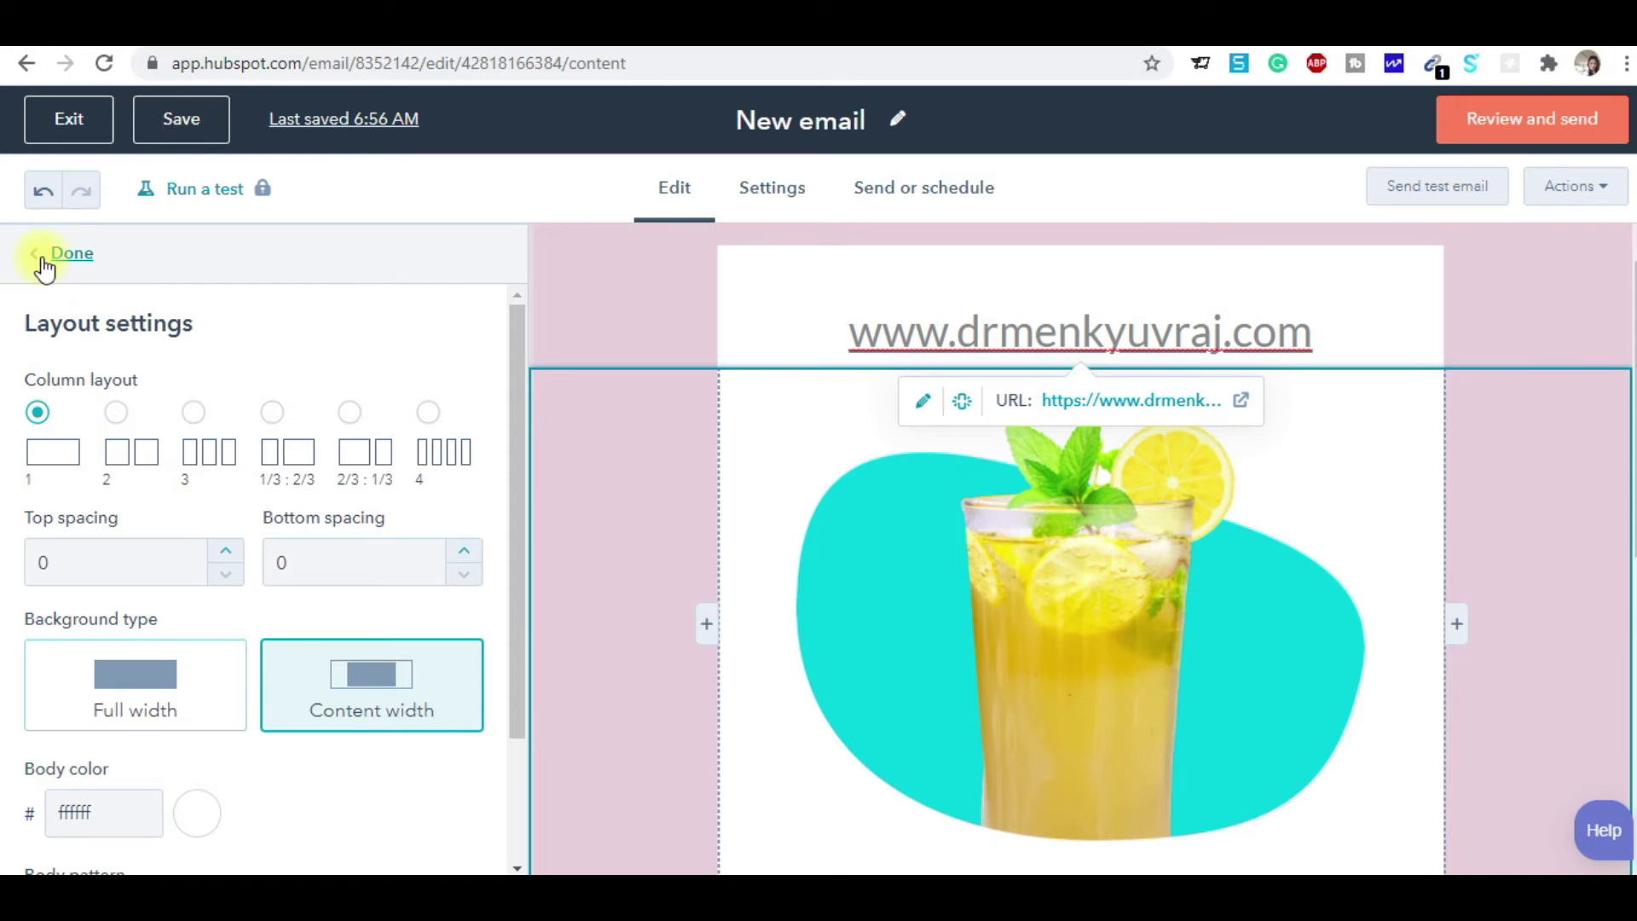
{"action": "left_click", "coordinate": [50, 257]}
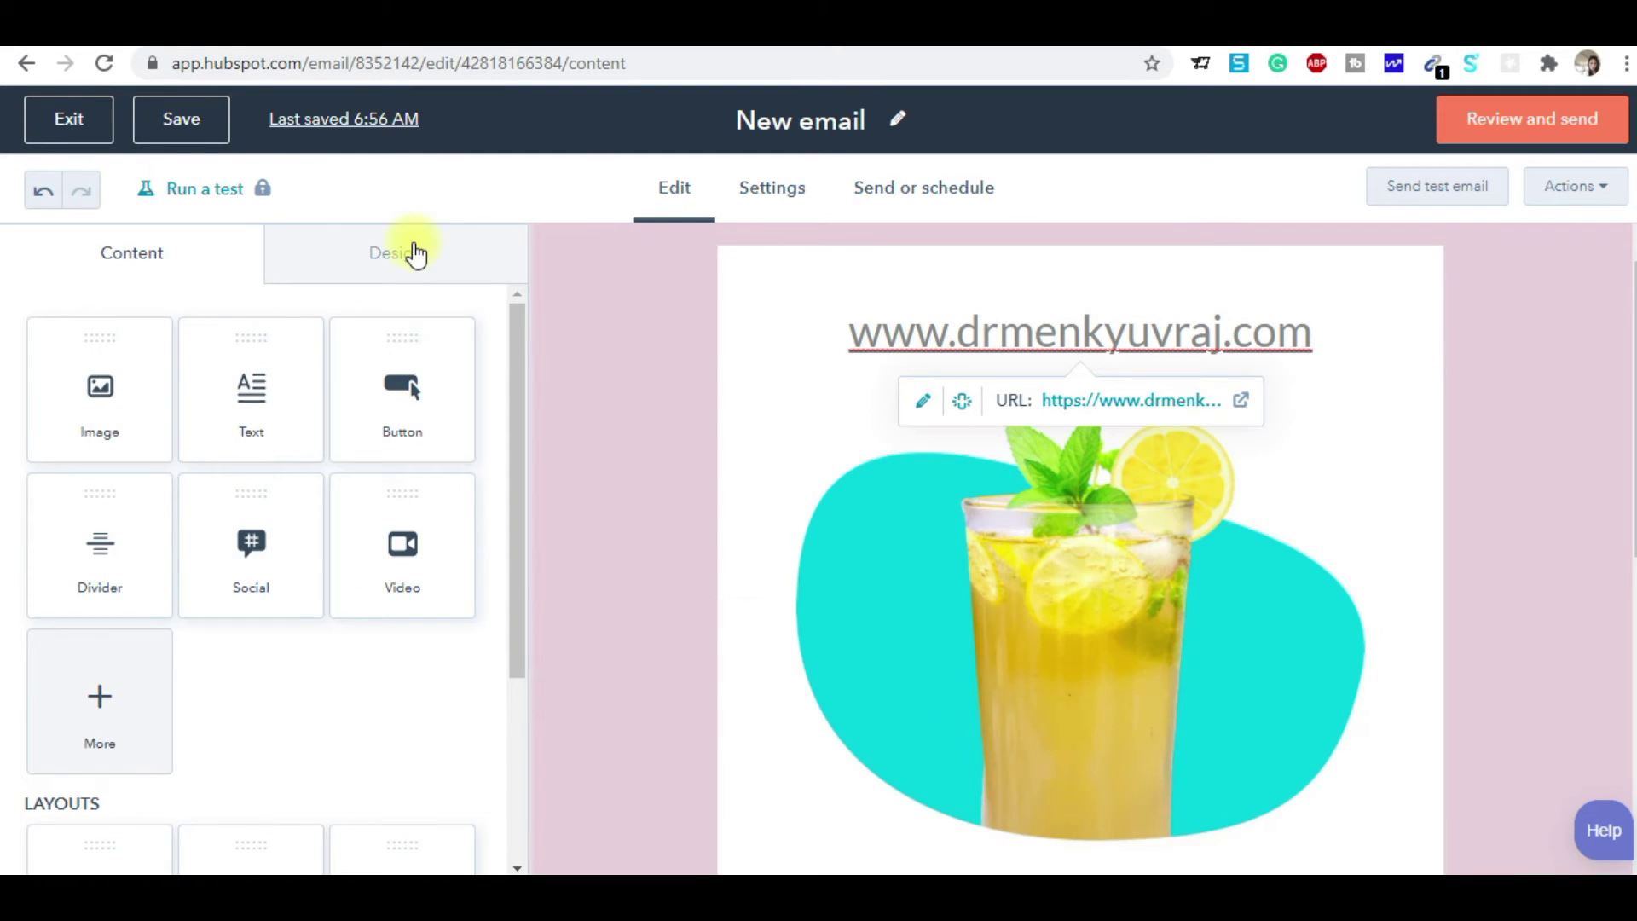
Set the email's button color to dark red in the design's button styles
{"action": "left_click", "coordinate": [413, 253]}
{"action": "left_click", "coordinate": [116, 390]}
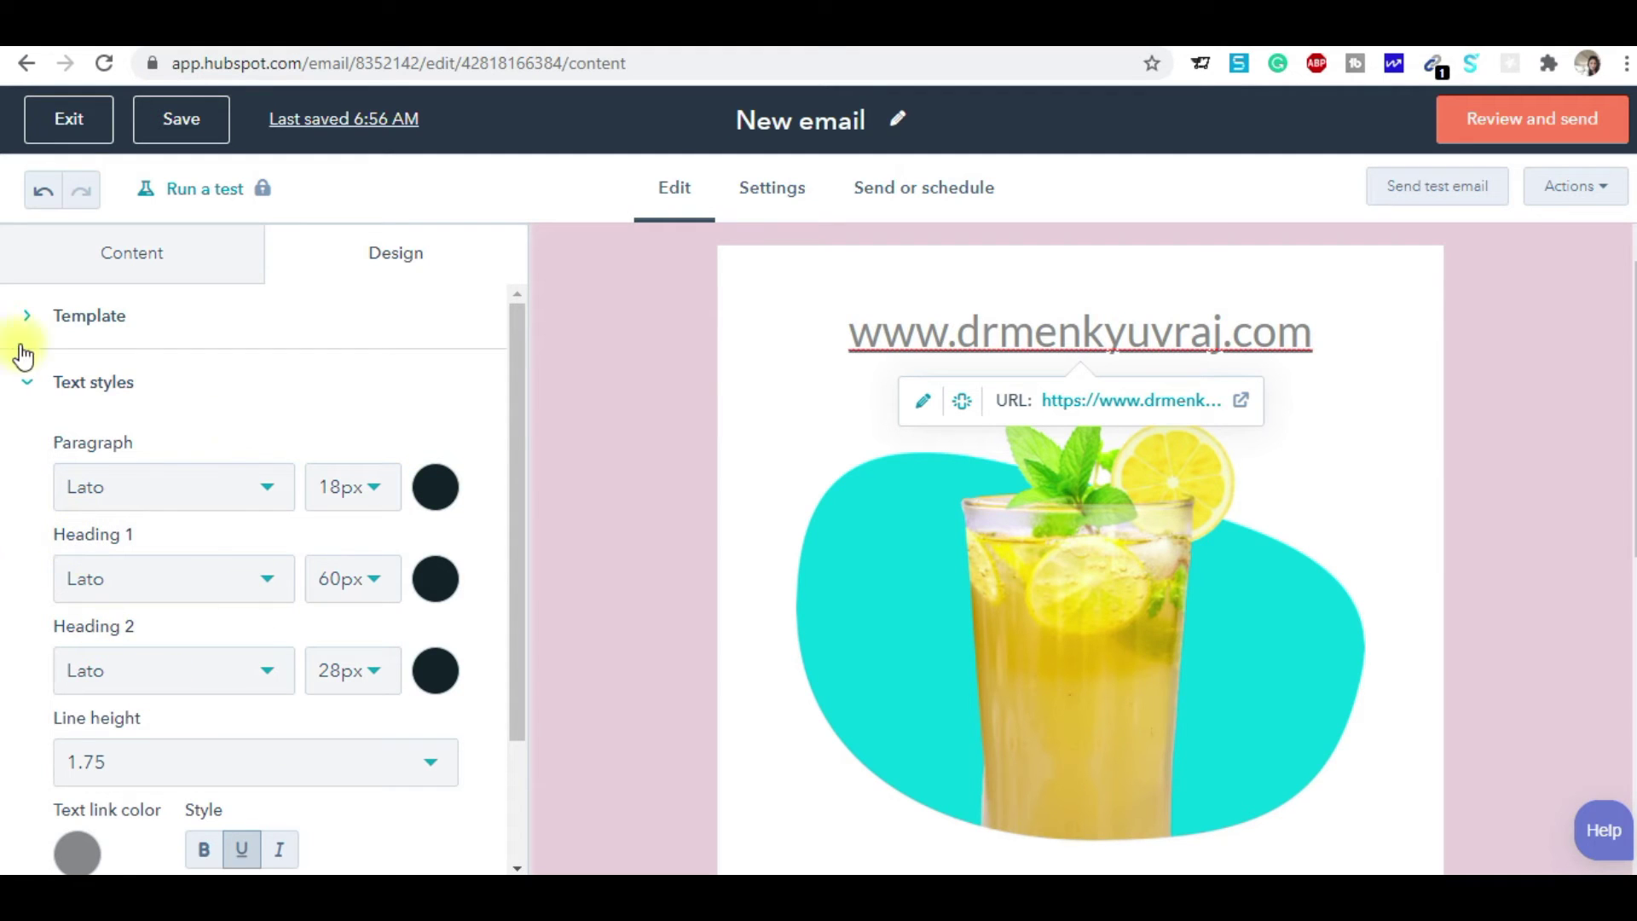
{"action": "left_click", "coordinate": [30, 391]}
{"action": "left_click", "coordinate": [30, 457]}
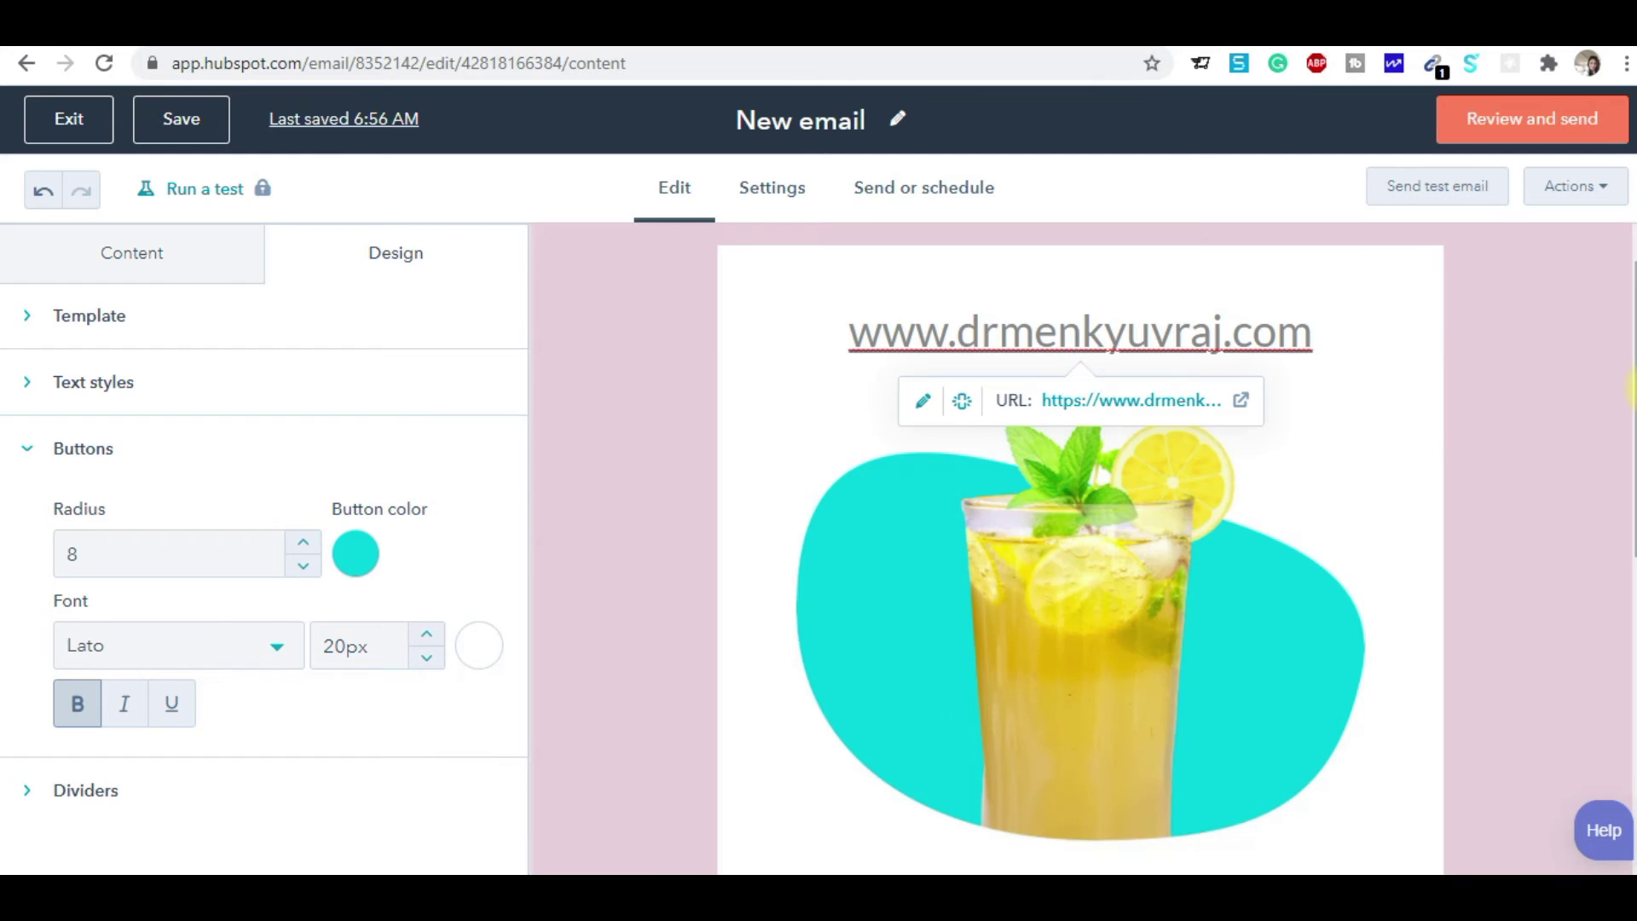
{"action": "left_click_drag", "start_coordinate": [1630, 388], "coordinate": [1630, 792]}
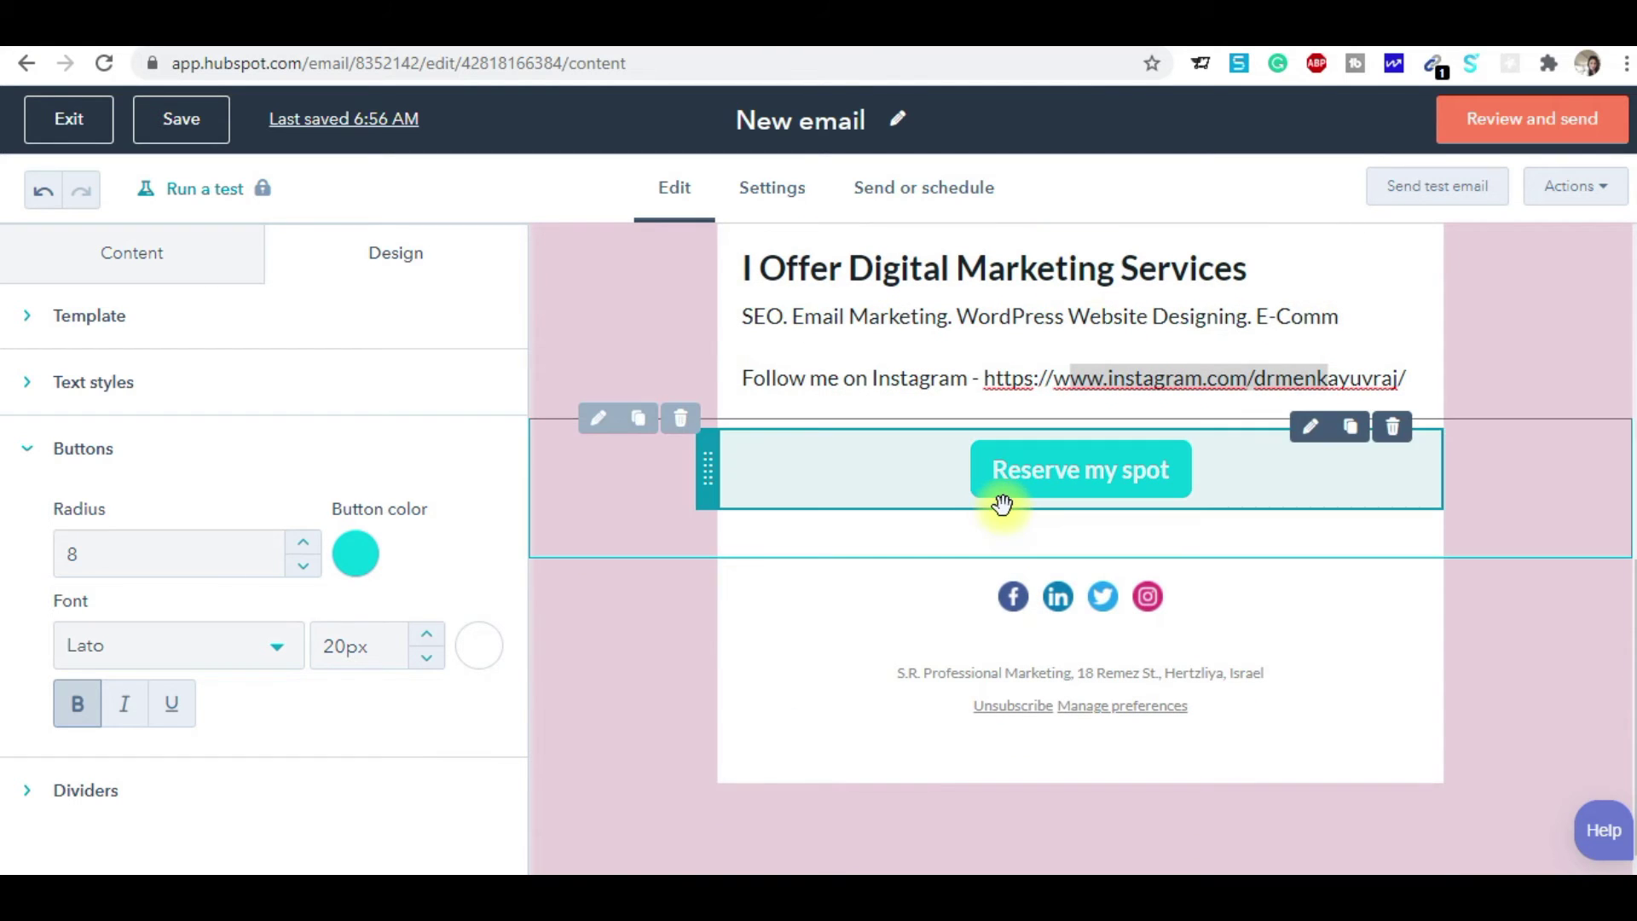
{"action": "left_click", "coordinate": [362, 557]}
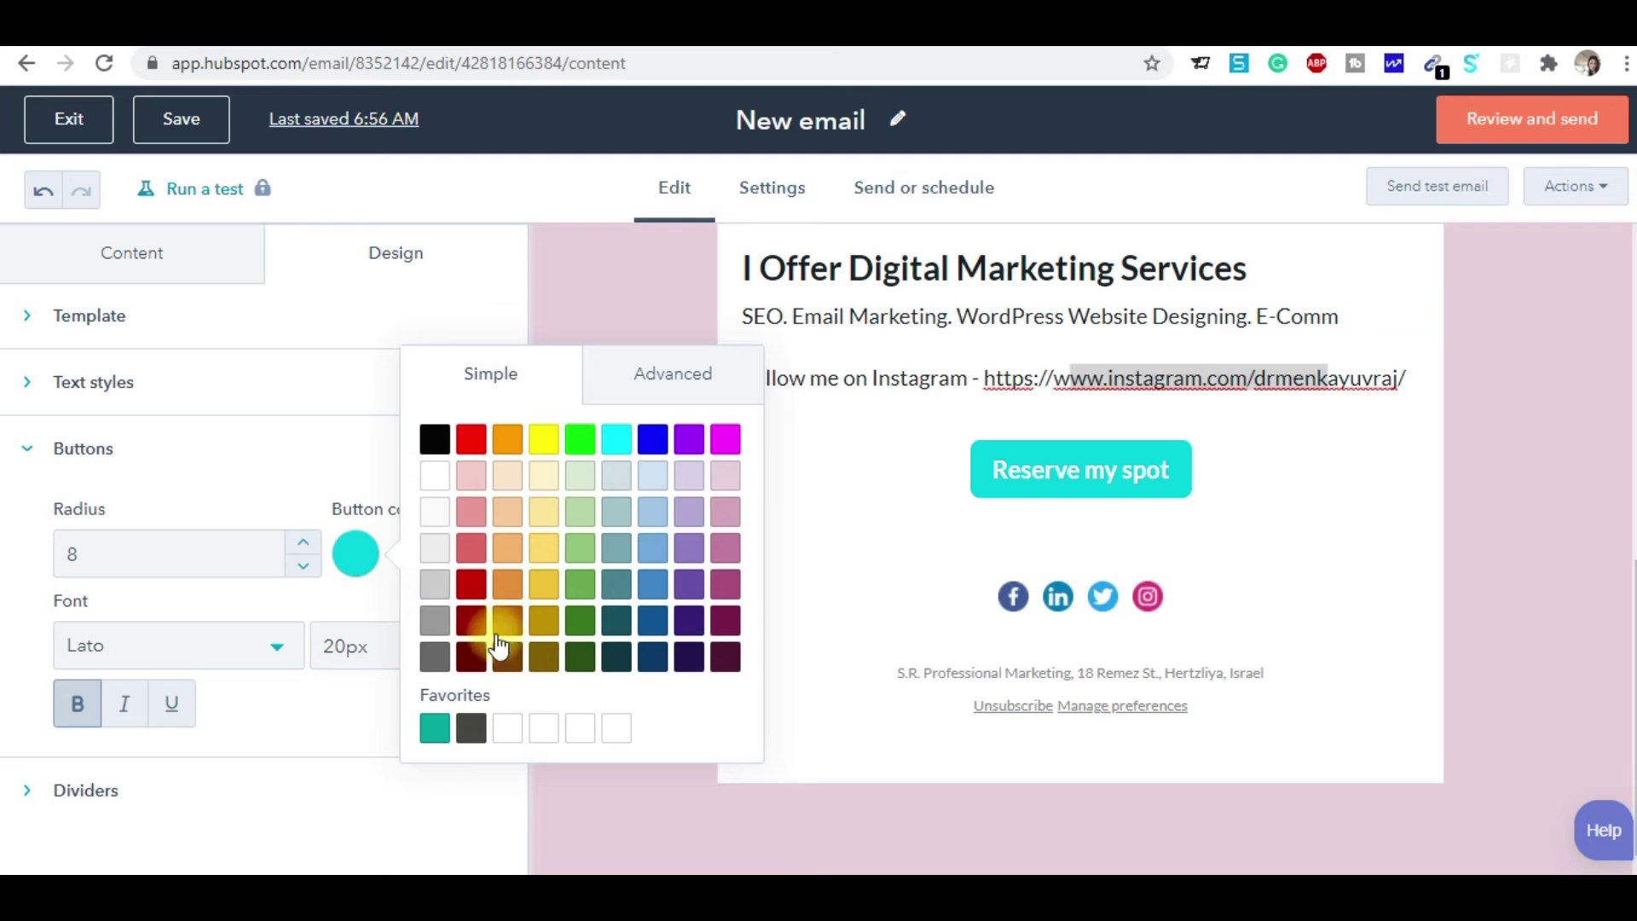
{"action": "left_click", "coordinate": [471, 584]}
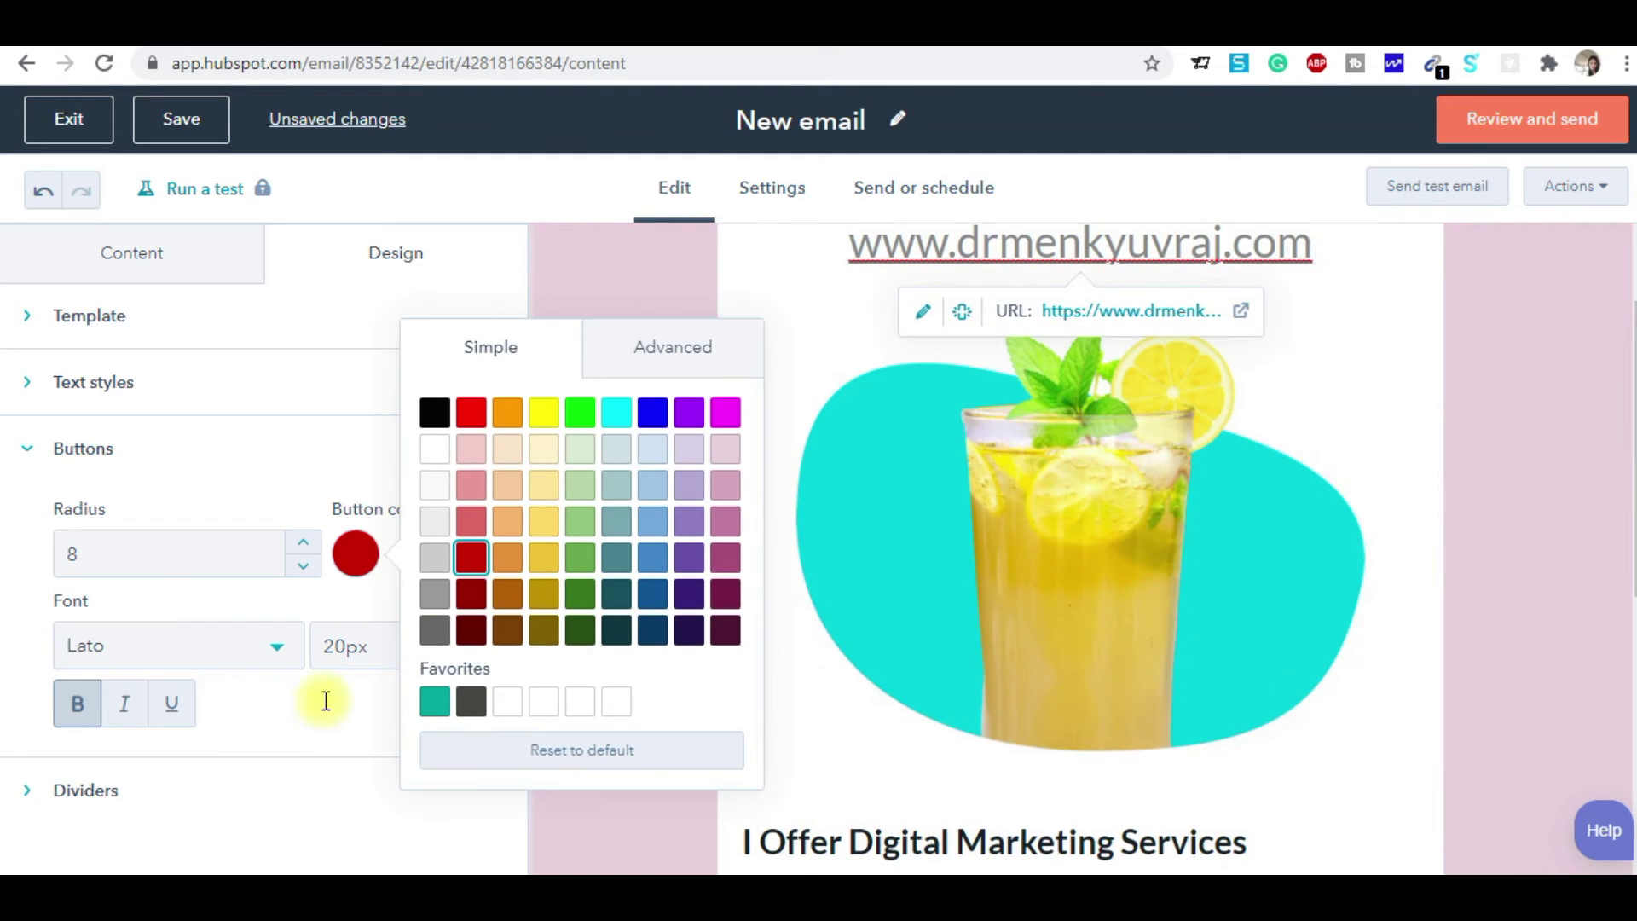
{"action": "left_click", "coordinate": [28, 452]}
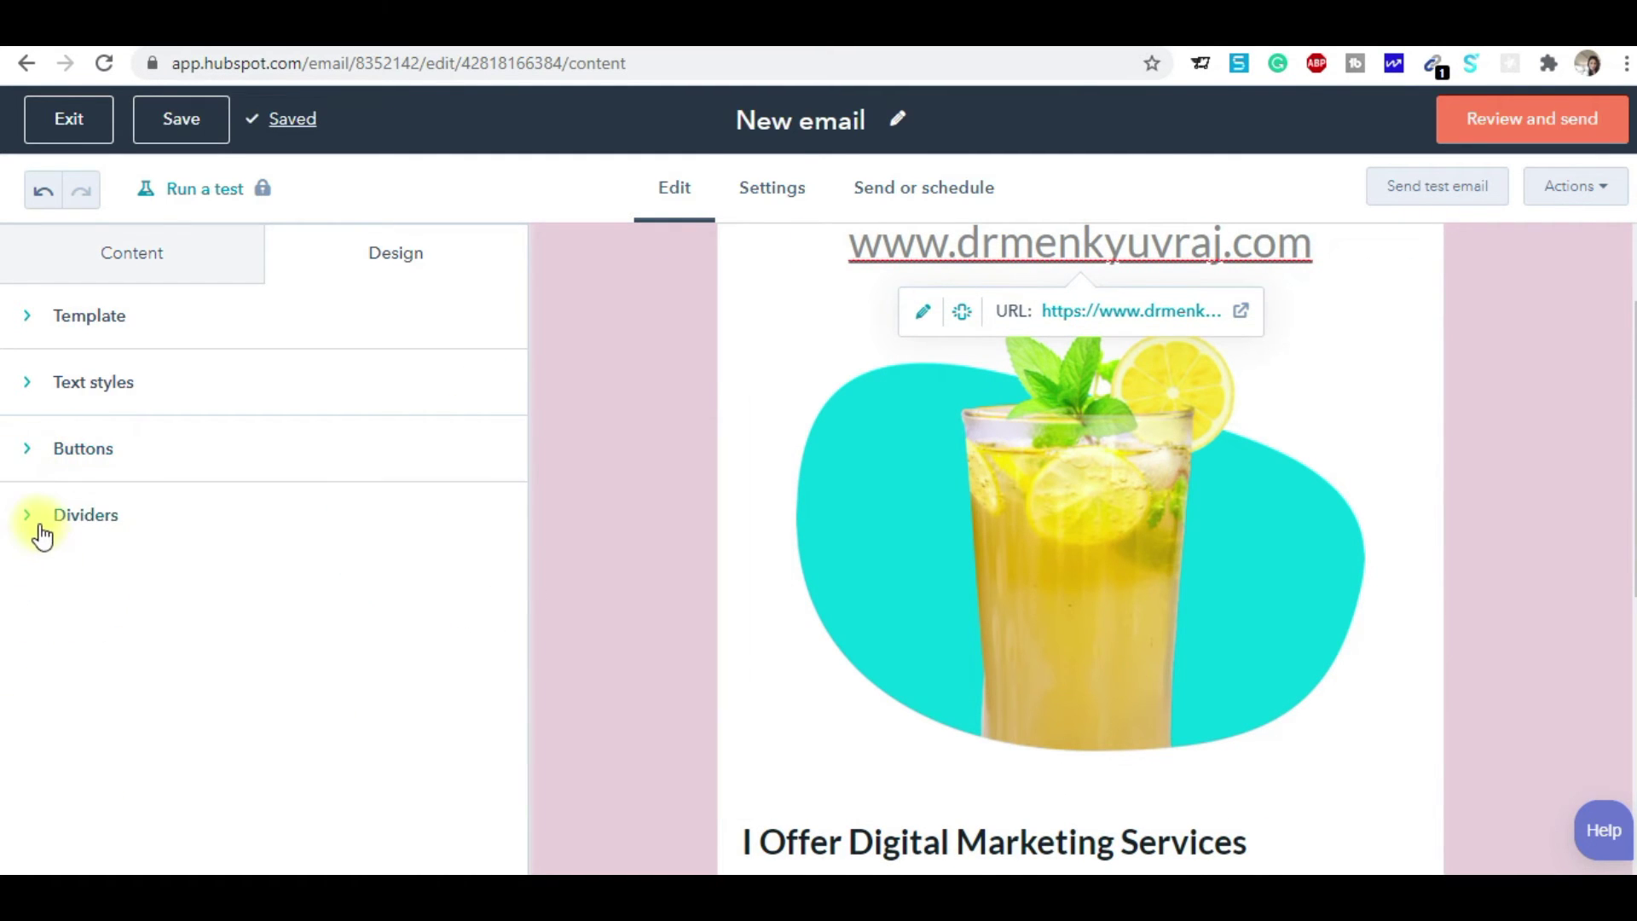
Examine the height, color and style options for dividers in the email design
{"action": "left_click", "coordinate": [30, 520]}
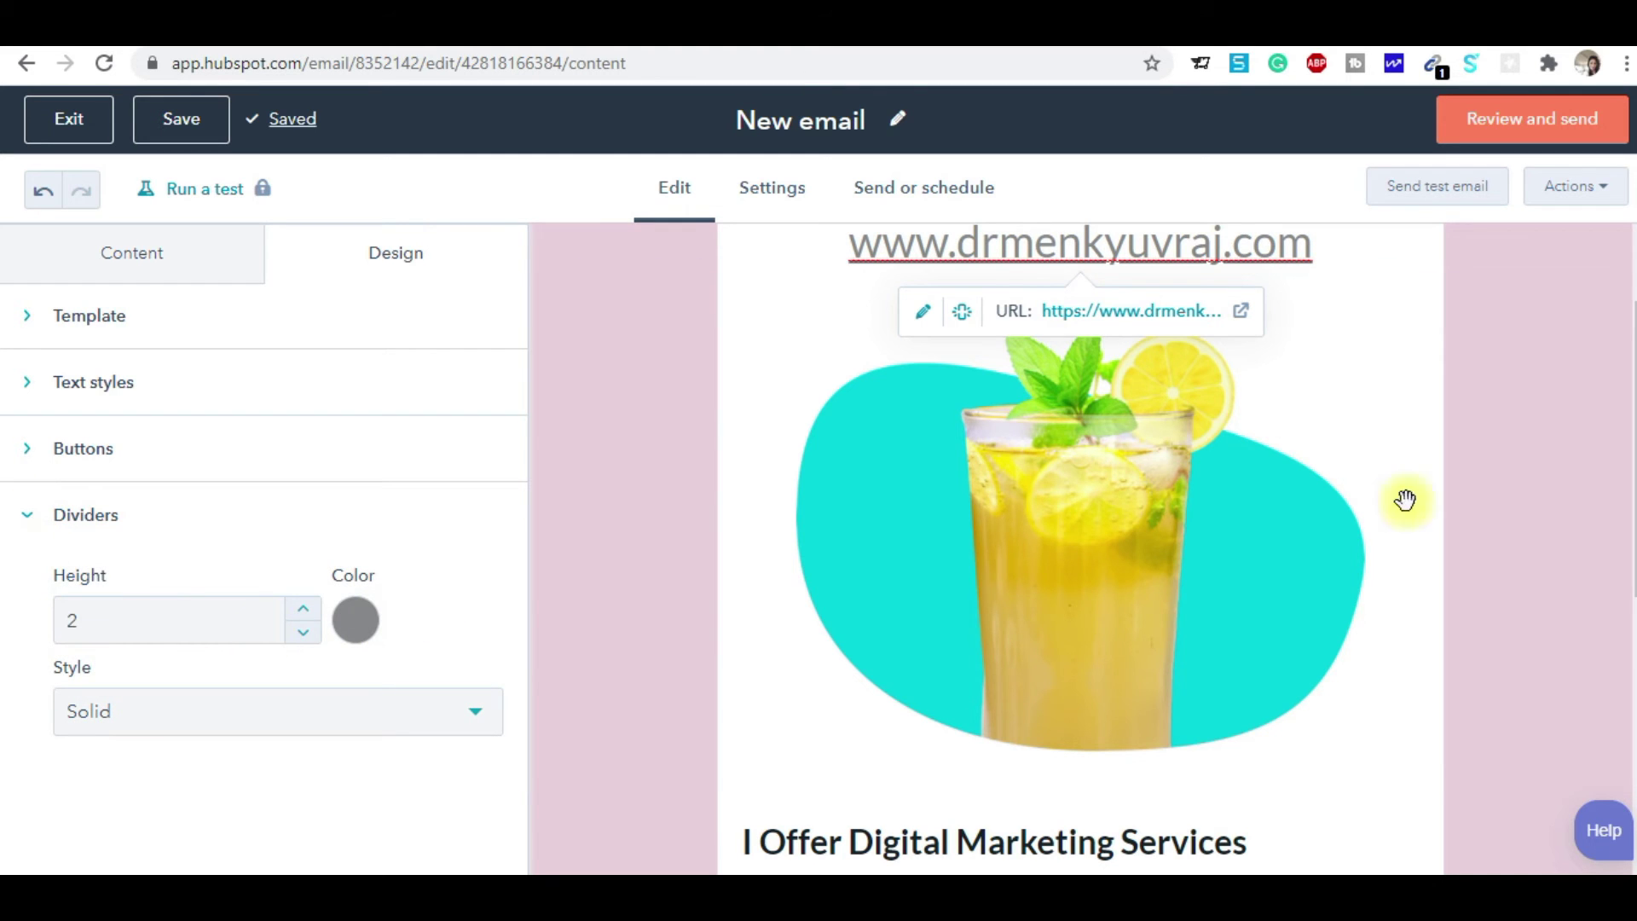
{"action": "left_click_drag", "start_coordinate": [1630, 541], "coordinate": [1630, 628]}
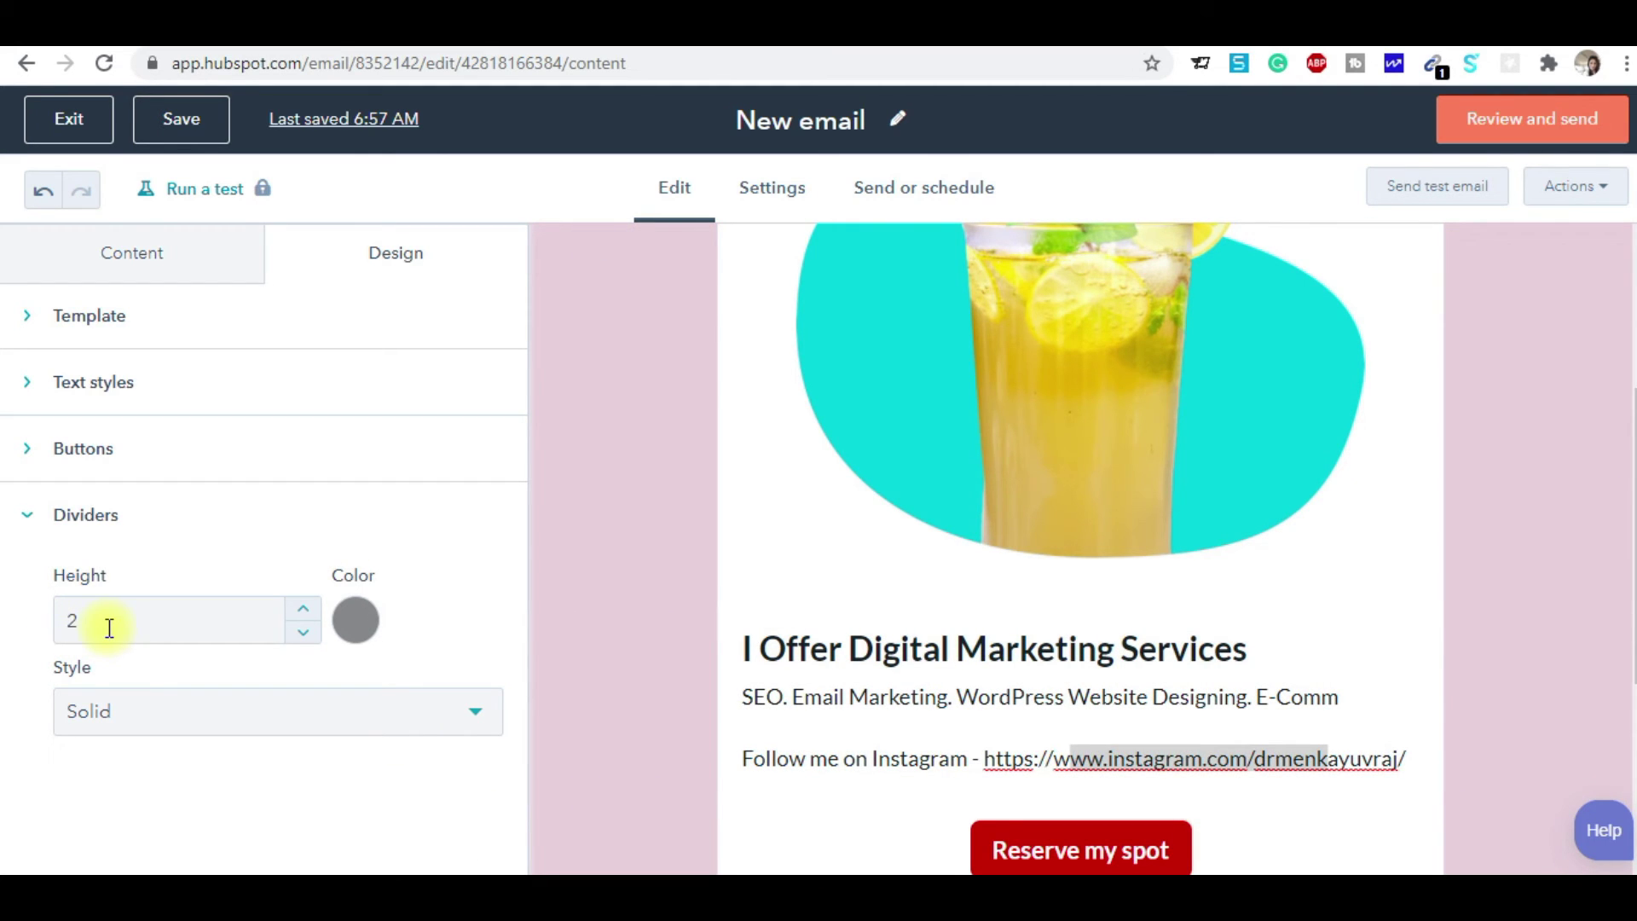
{"action": "left_click", "coordinate": [91, 621]}
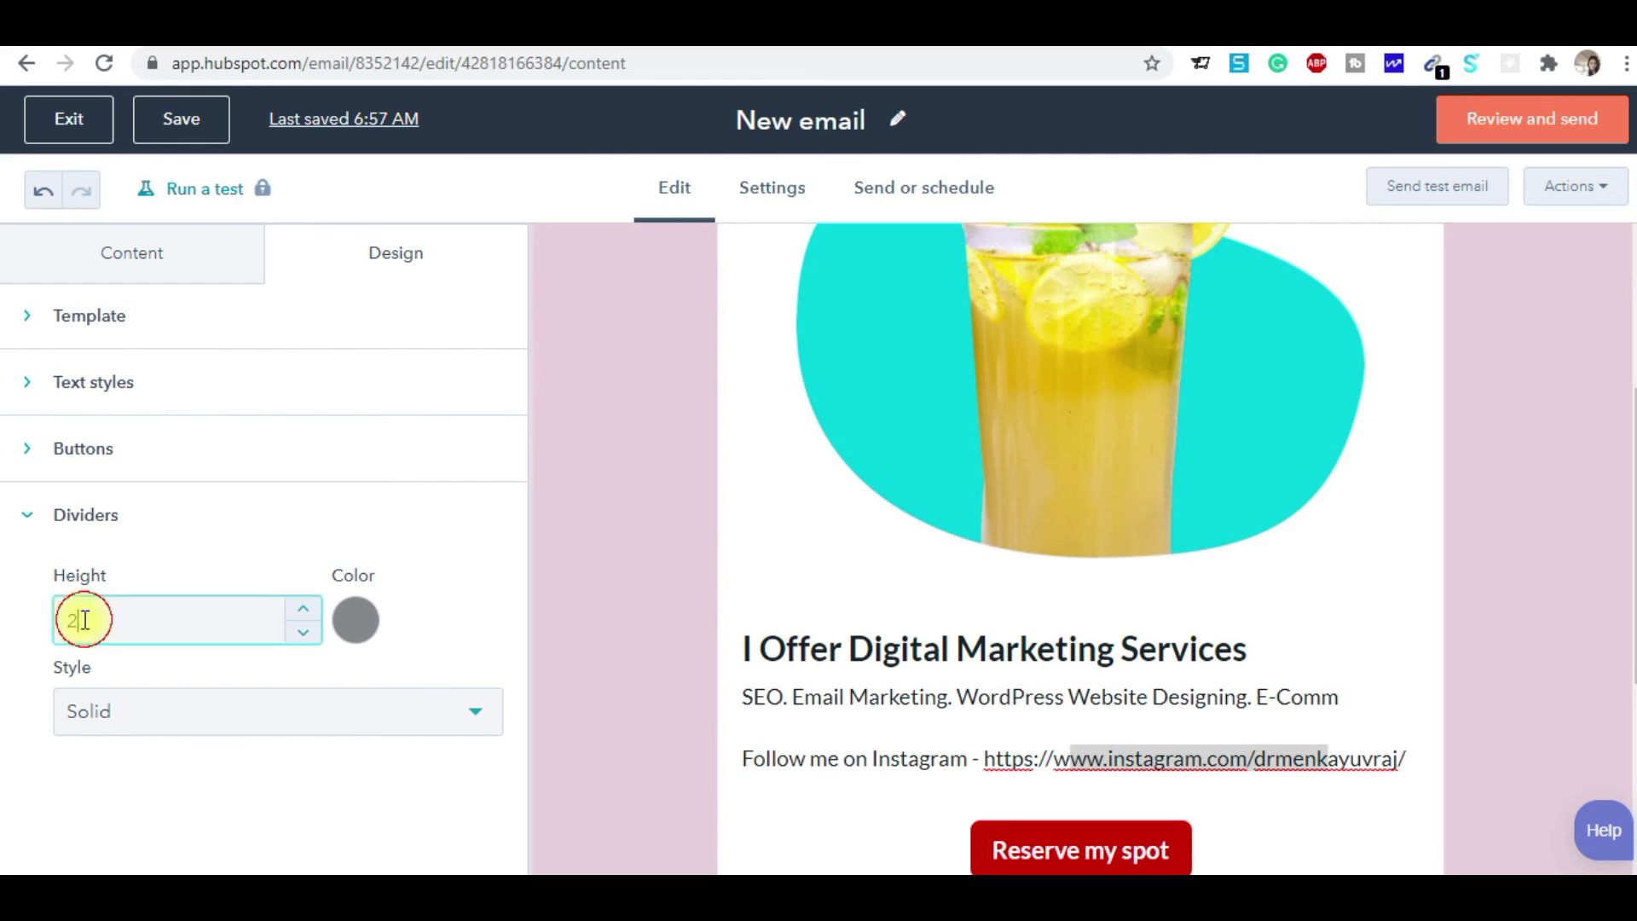
{"action": "left_click", "coordinate": [39, 534]}
{"action": "left_click", "coordinate": [33, 520]}
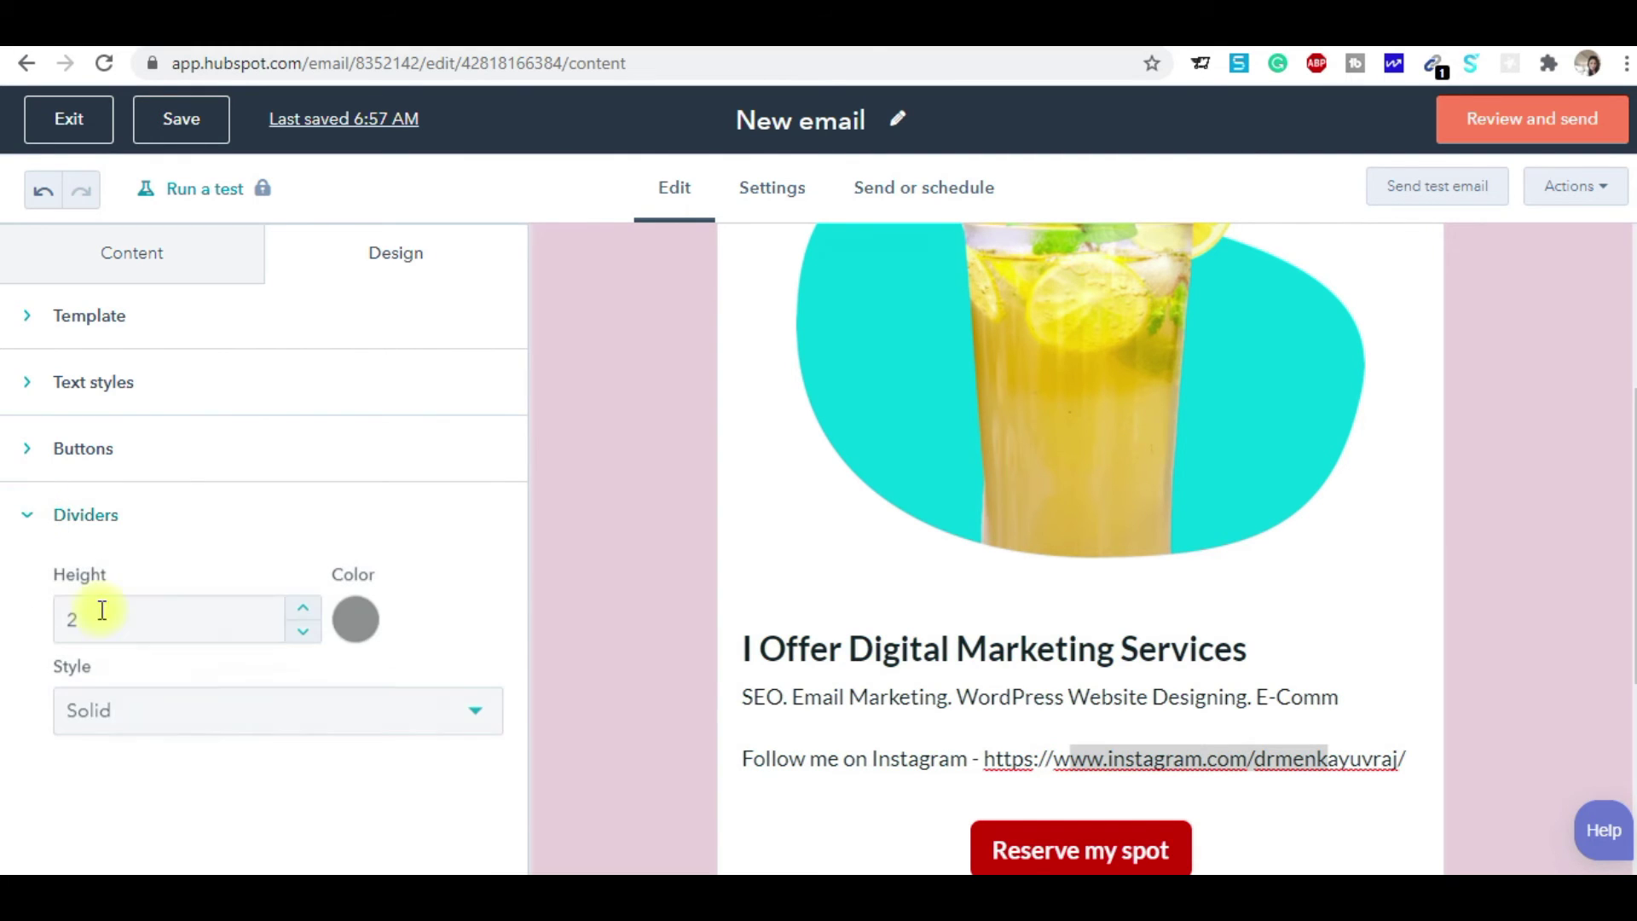
{"action": "left_click", "coordinate": [20, 521]}
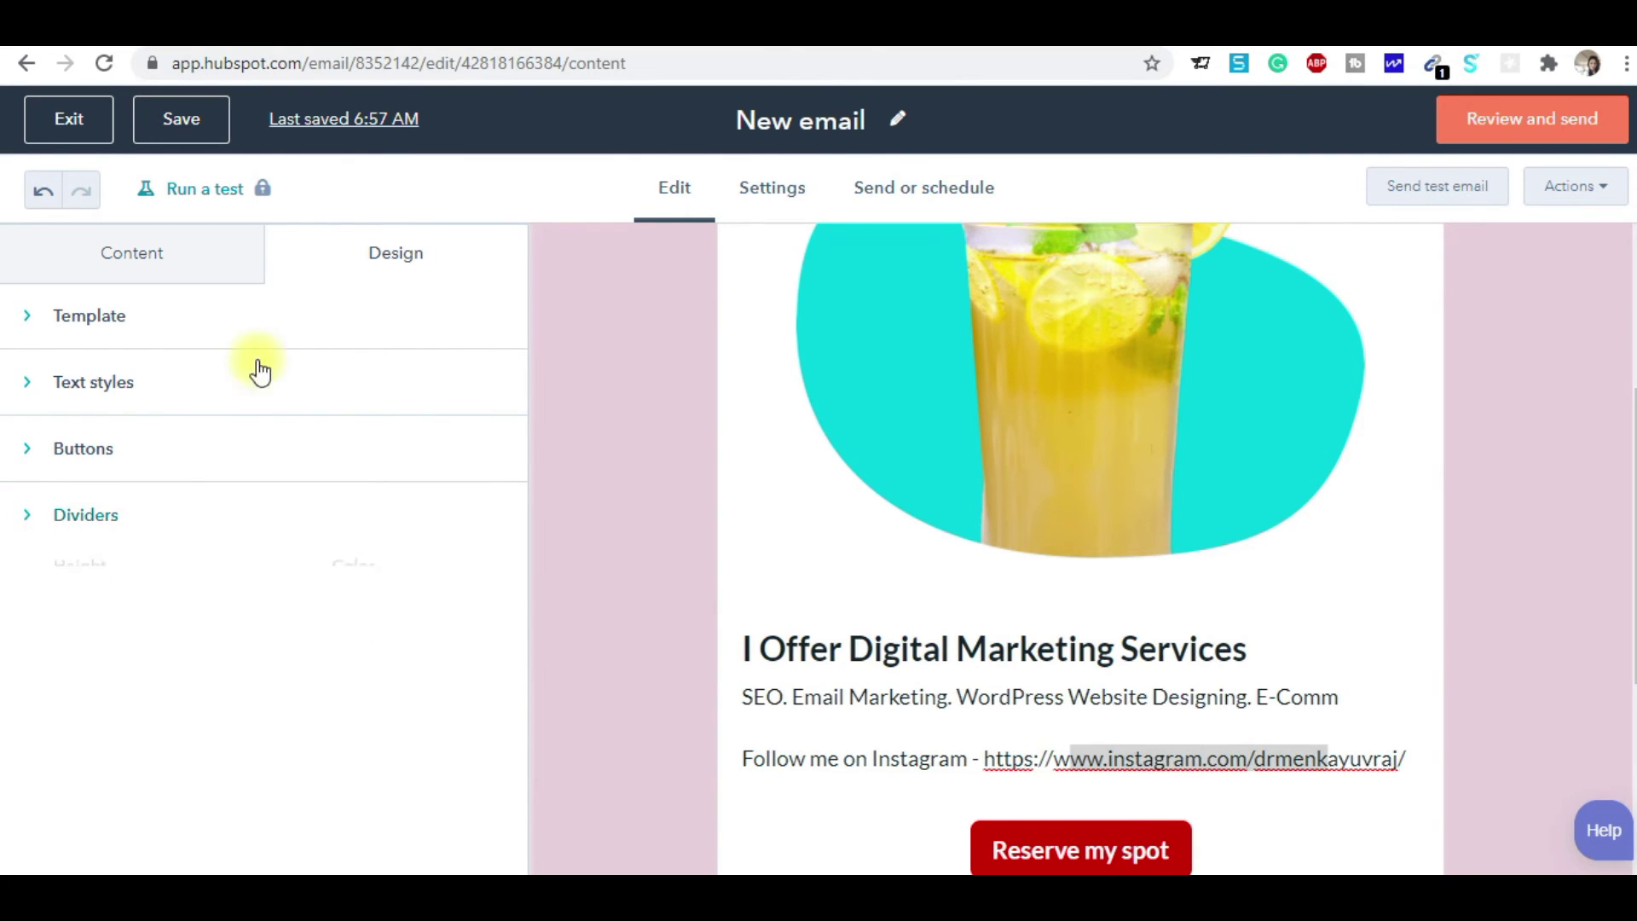
Examine the recent images and the upload sources offered for replacing the email's lemonade image
{"action": "left_click", "coordinate": [153, 264]}
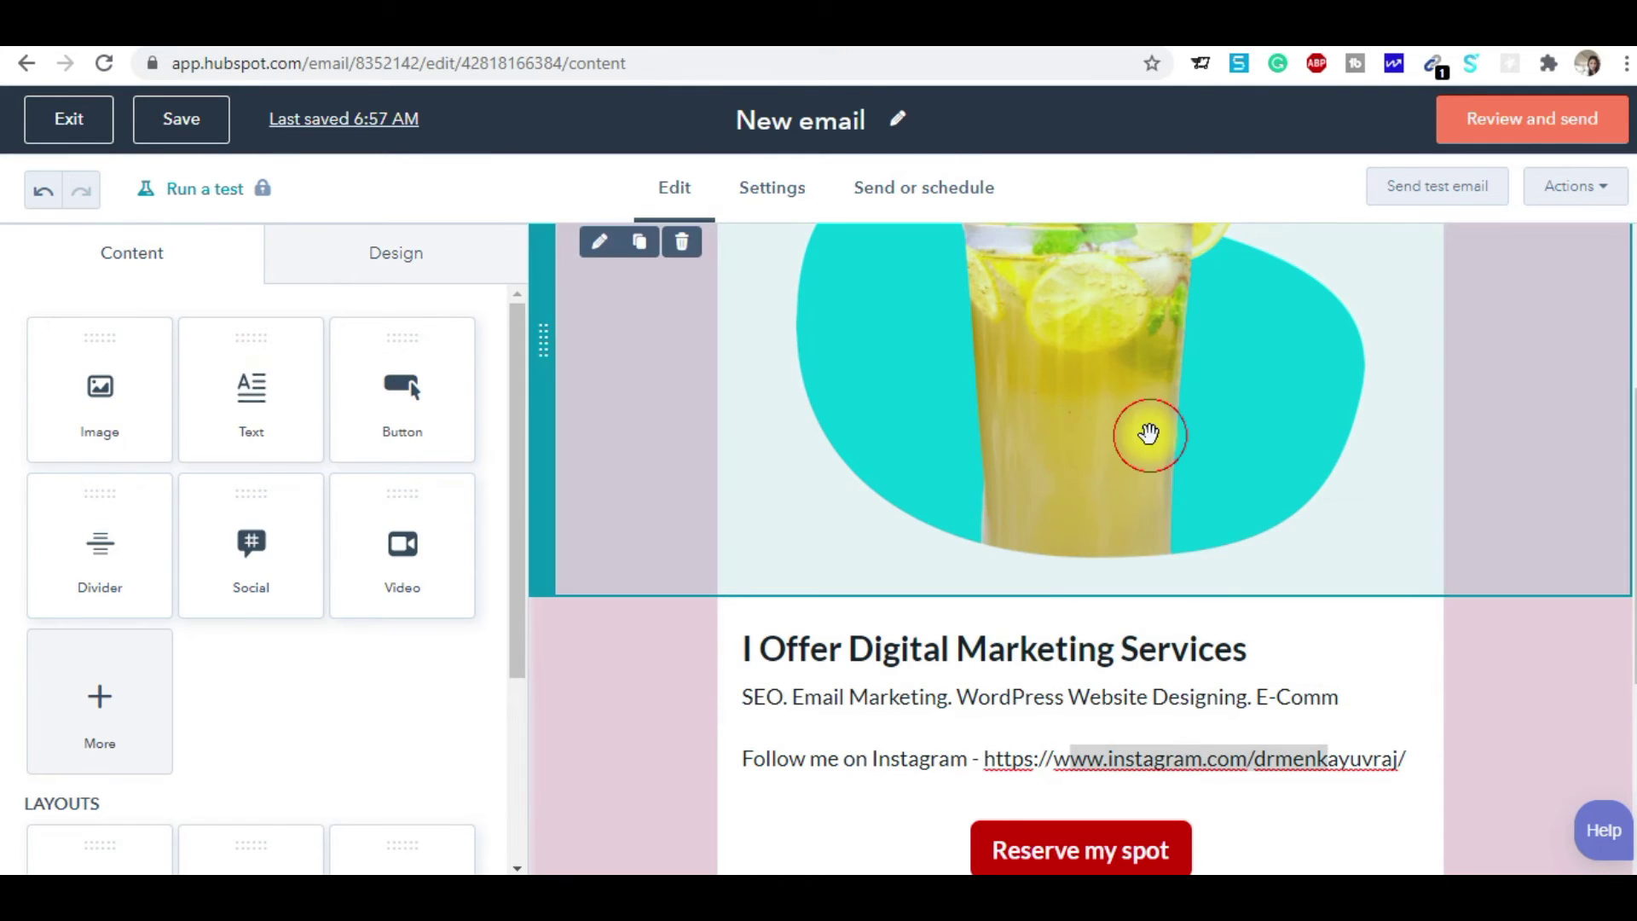
{"action": "left_click", "coordinate": [1147, 431]}
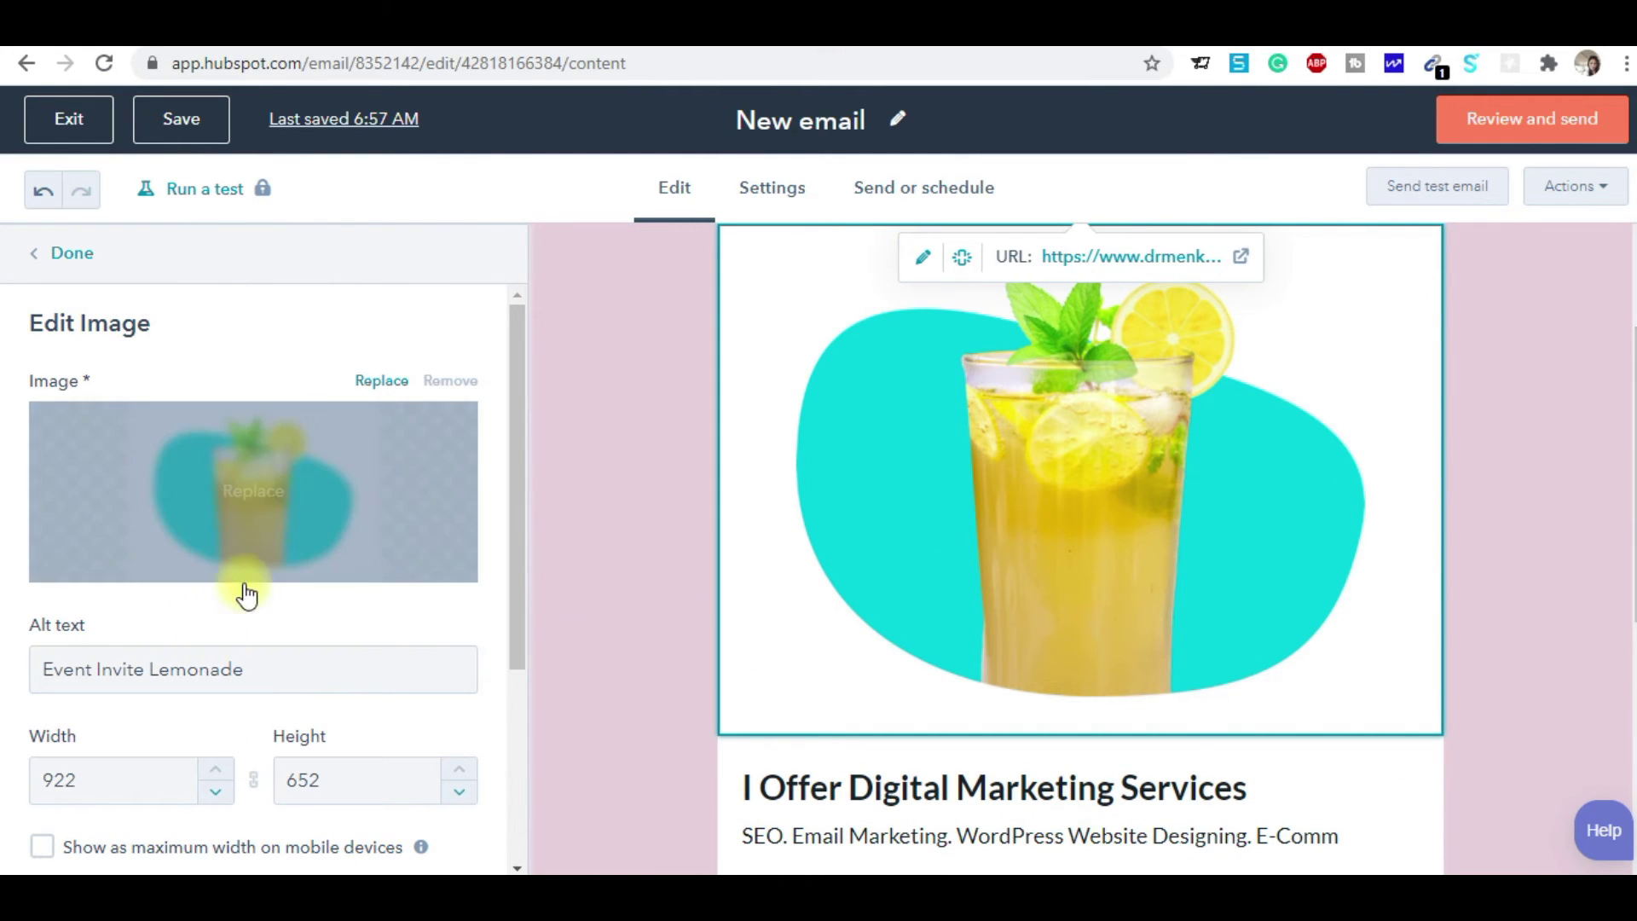
{"action": "scroll", "coordinate": [1120, 519], "scroll_direction": "up", "scroll_amount": 2}
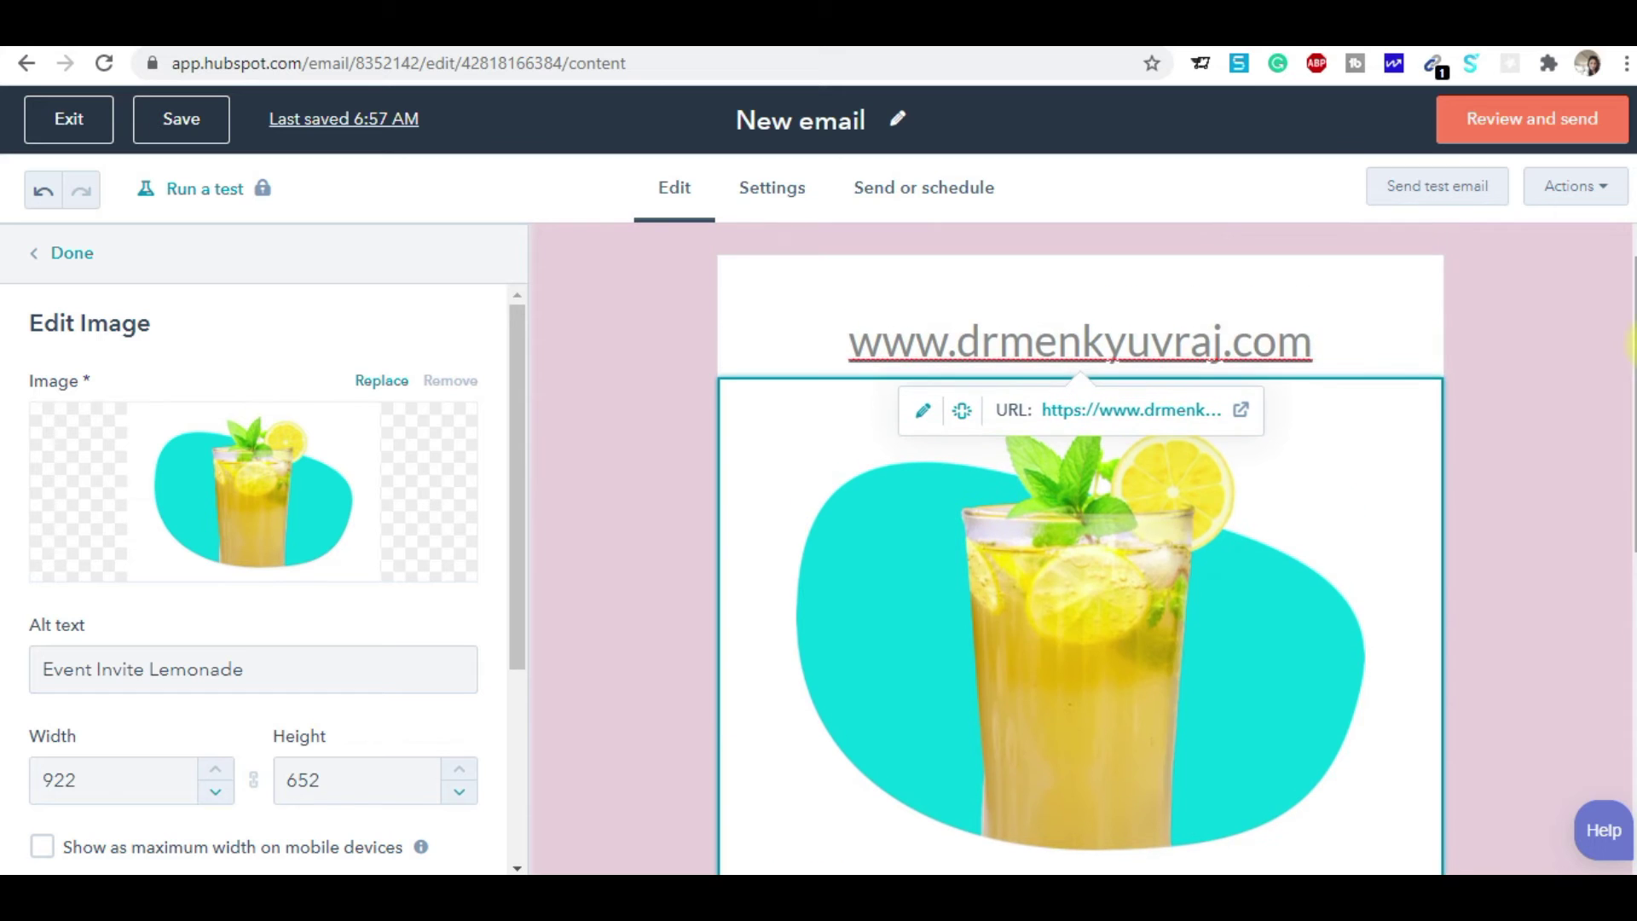
{"action": "left_click", "coordinate": [244, 528]}
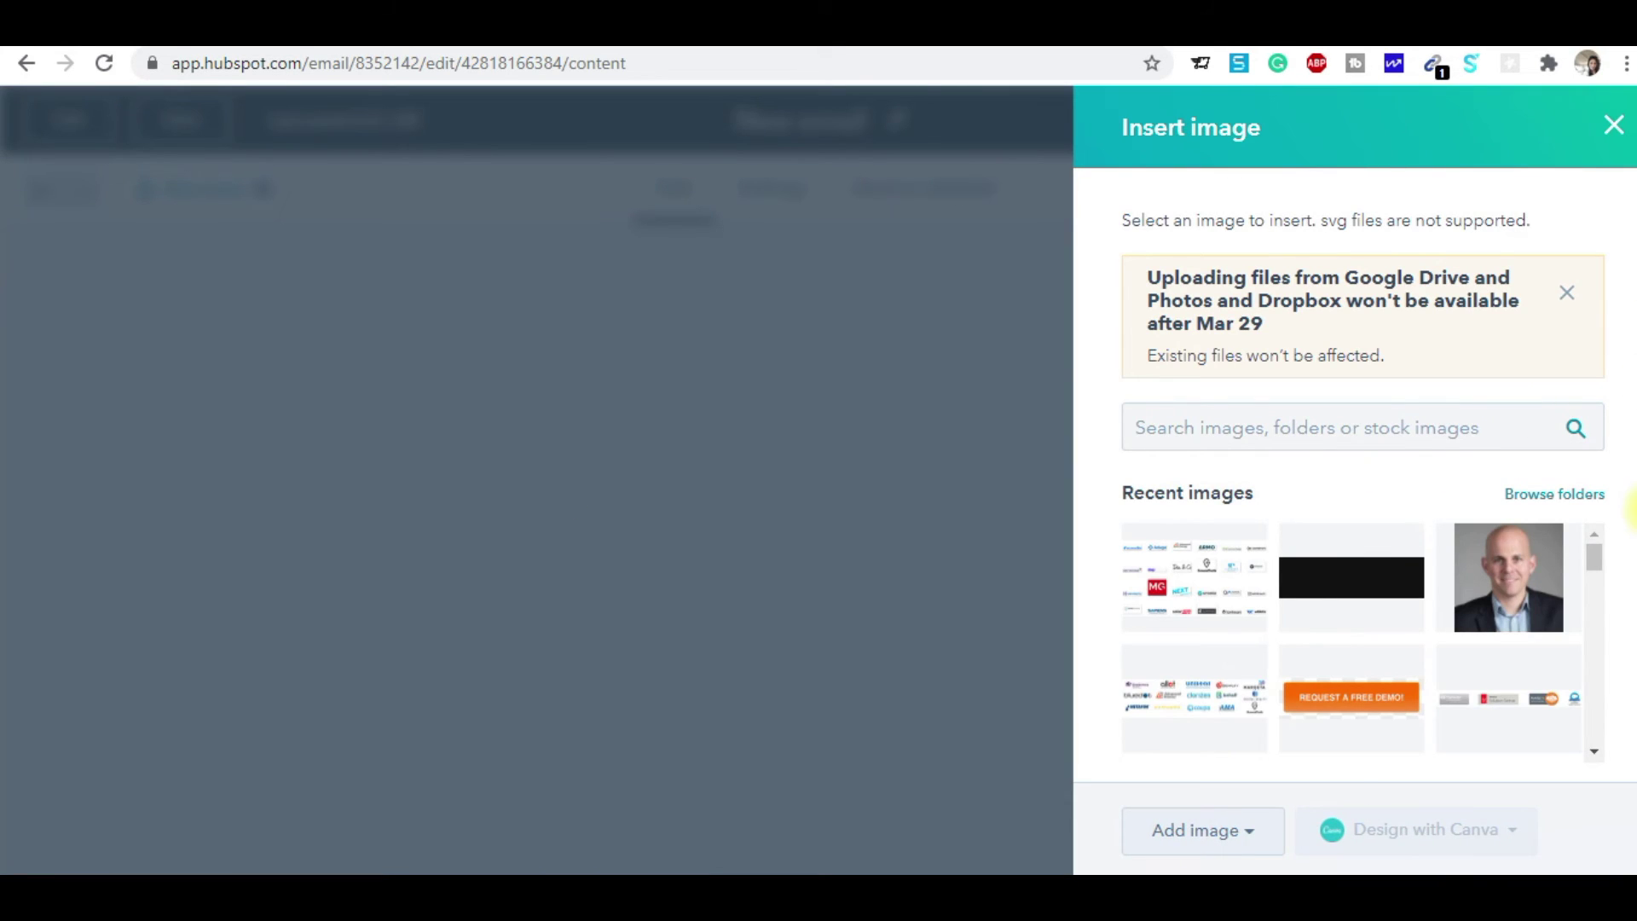
{"action": "left_click_drag", "start_coordinate": [1595, 561], "coordinate": [1594, 682]}
{"action": "mouse_move", "coordinate": [1250, 635]}
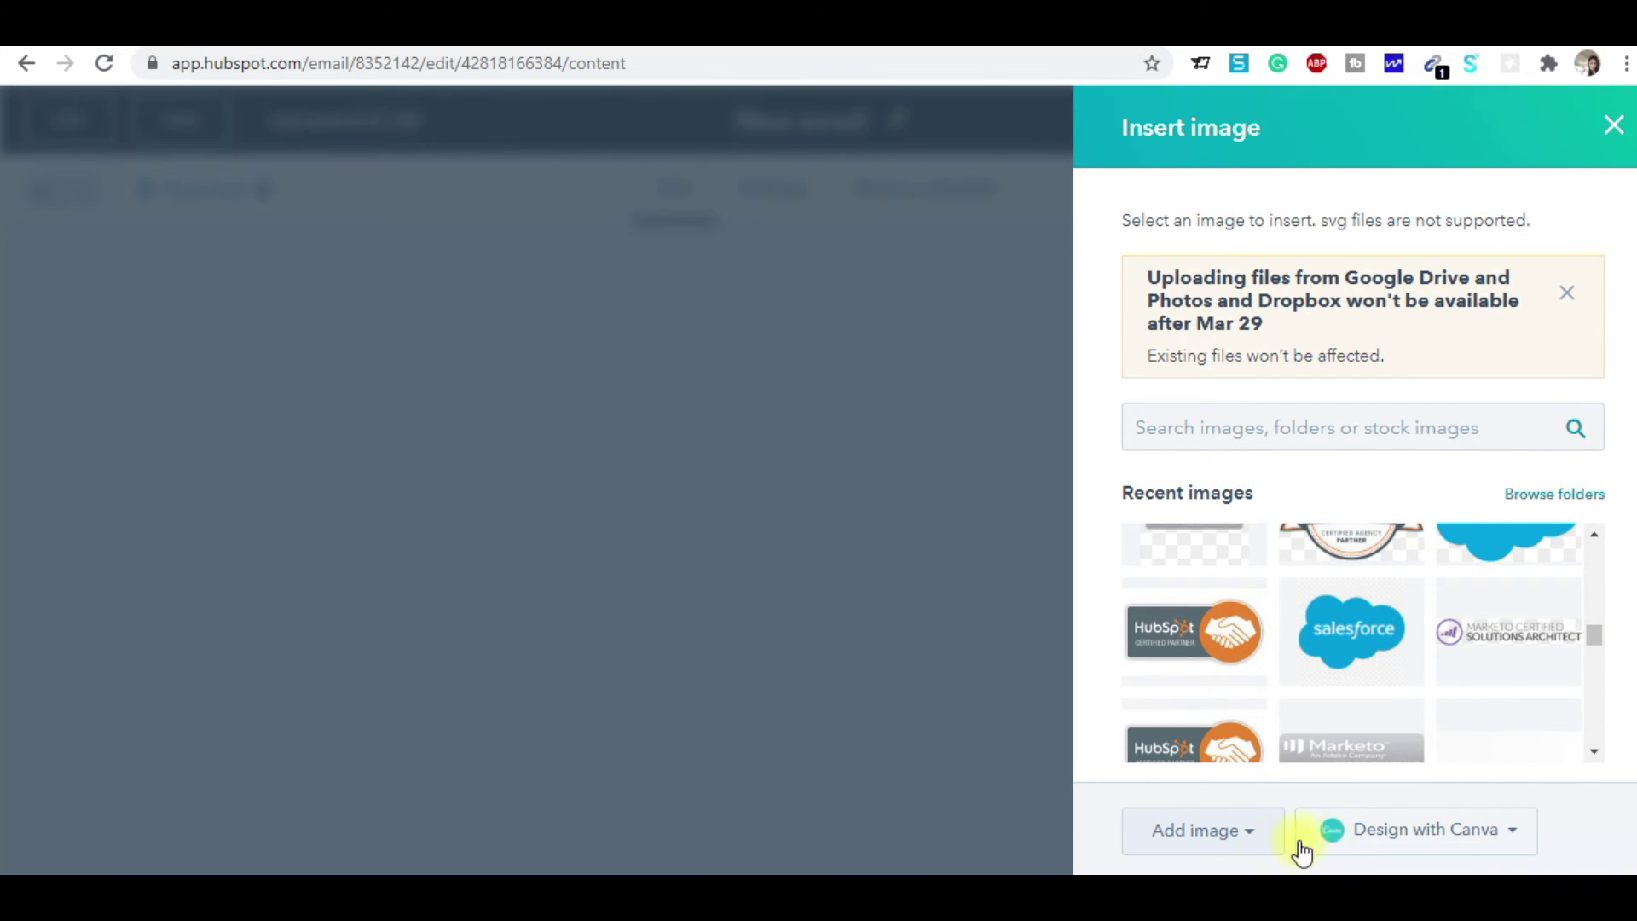
{"action": "left_click", "coordinate": [1196, 842]}
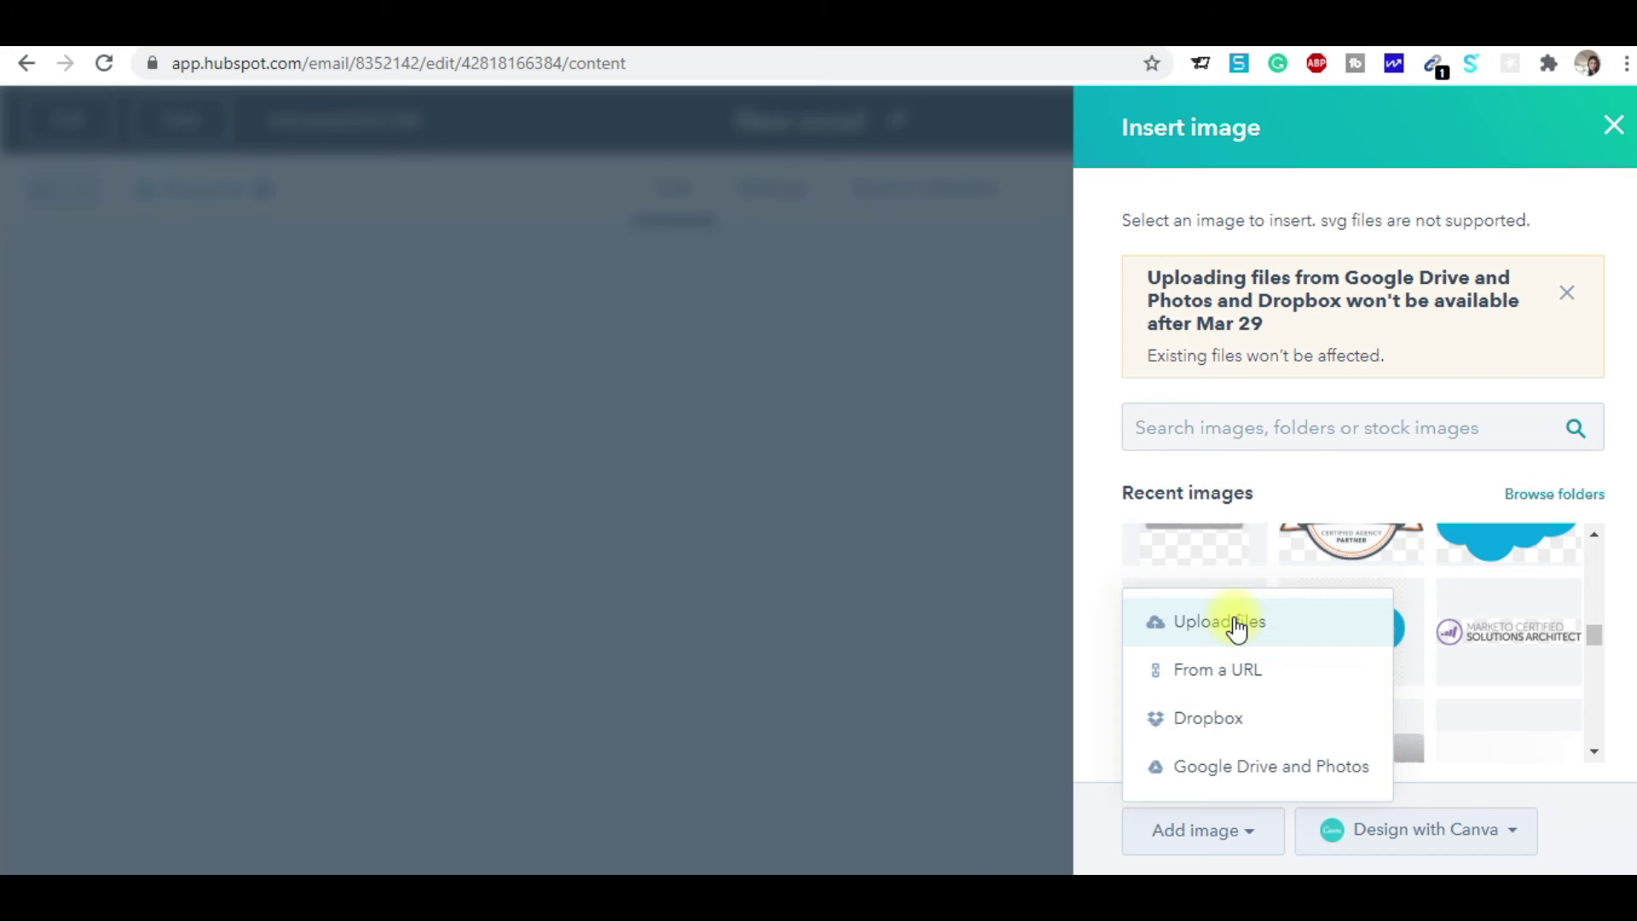
{"action": "left_click", "coordinate": [887, 529]}
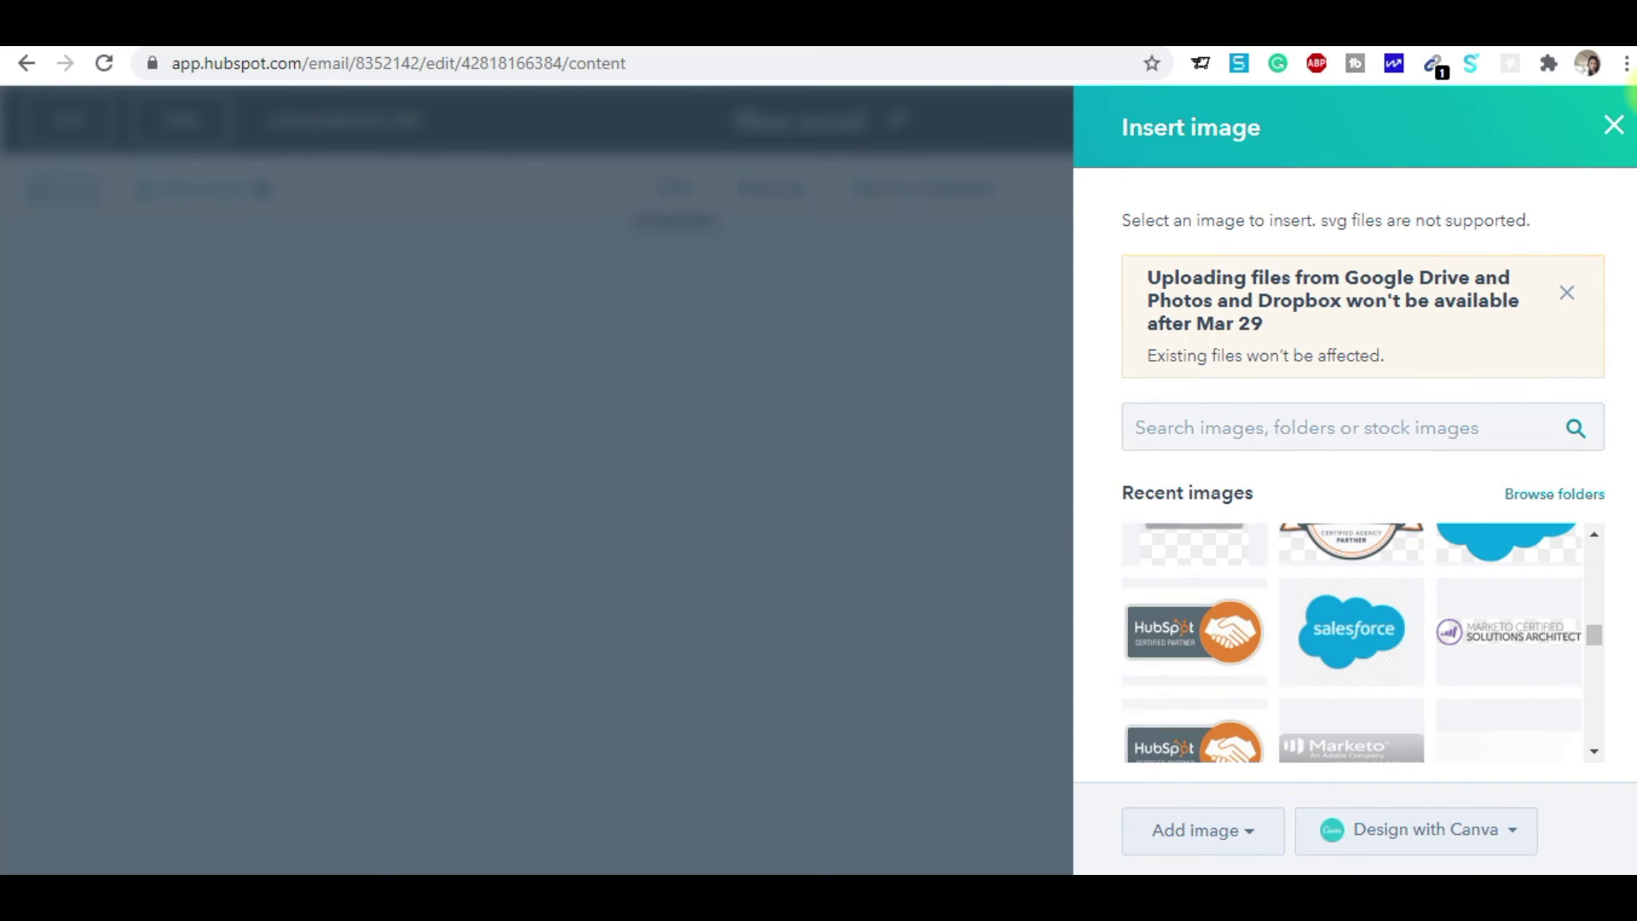
{"action": "left_click", "coordinate": [1612, 126]}
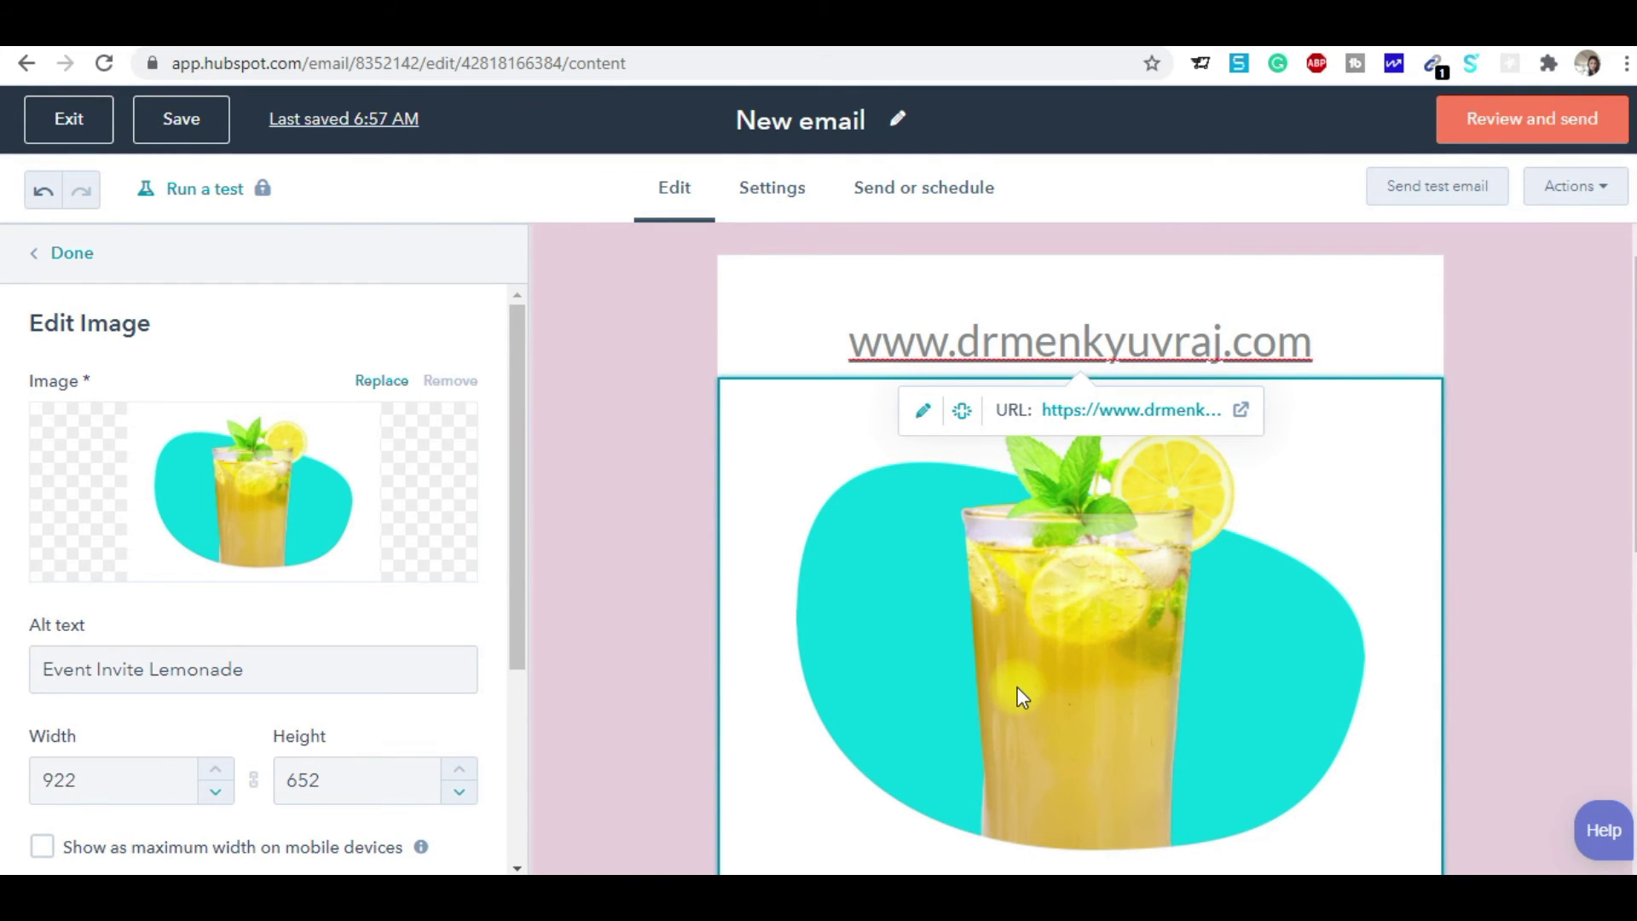
Review the lemonade image's alt text, size, link, alignment and padding options
{"action": "left_click_drag", "start_coordinate": [1632, 348], "coordinate": [1632, 673]}
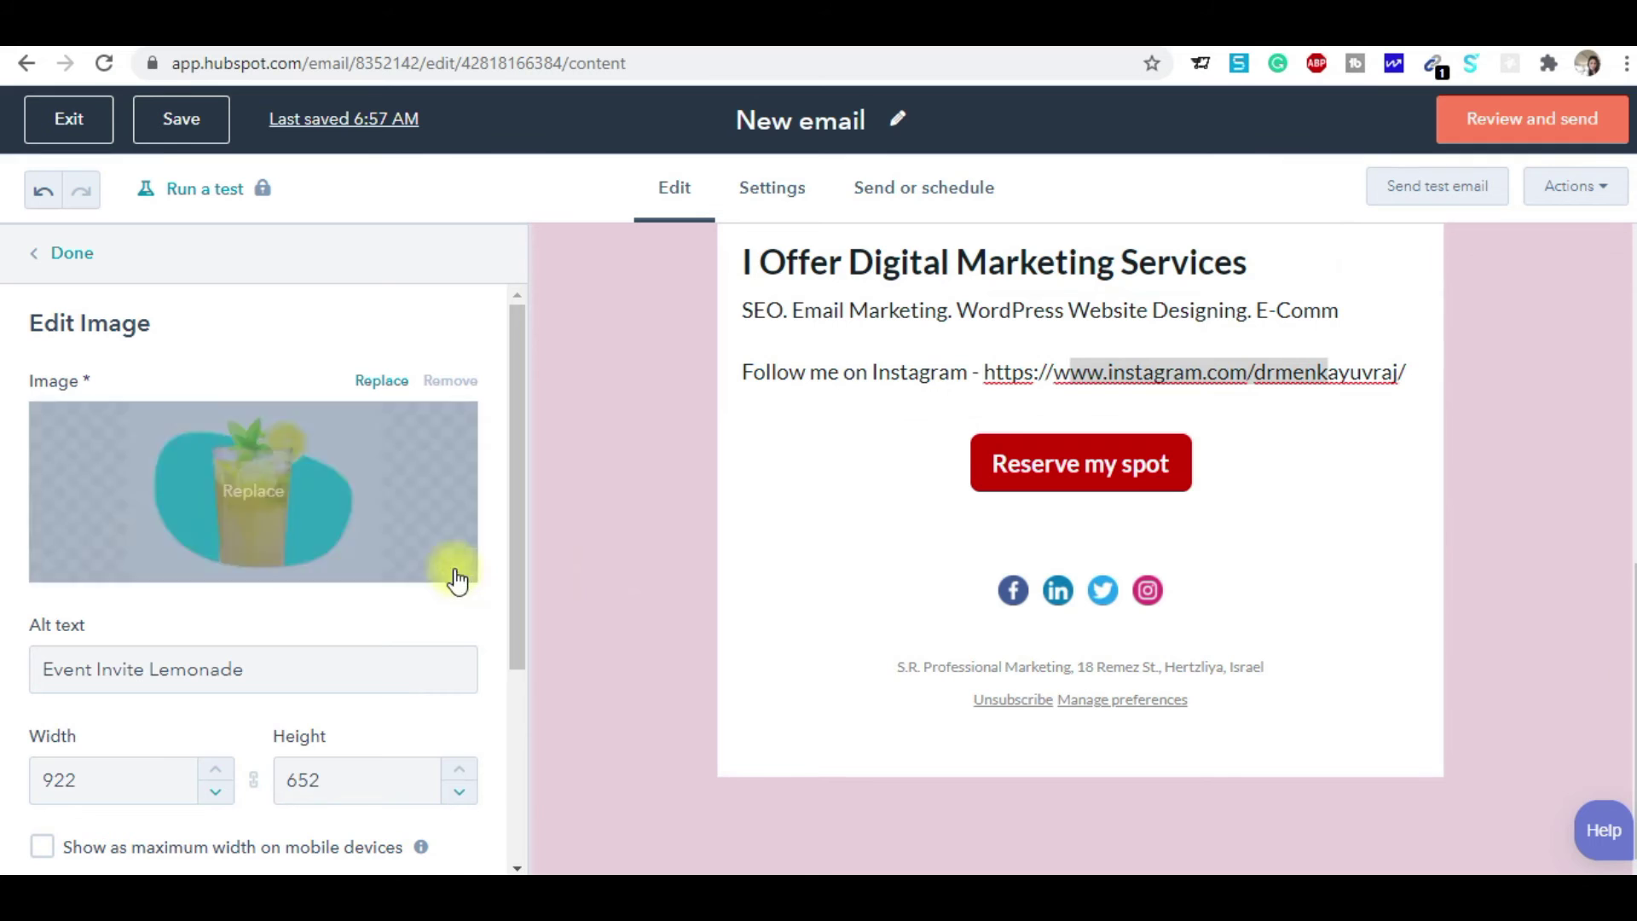
{"action": "left_click_drag", "start_coordinate": [520, 637], "coordinate": [516, 865]}
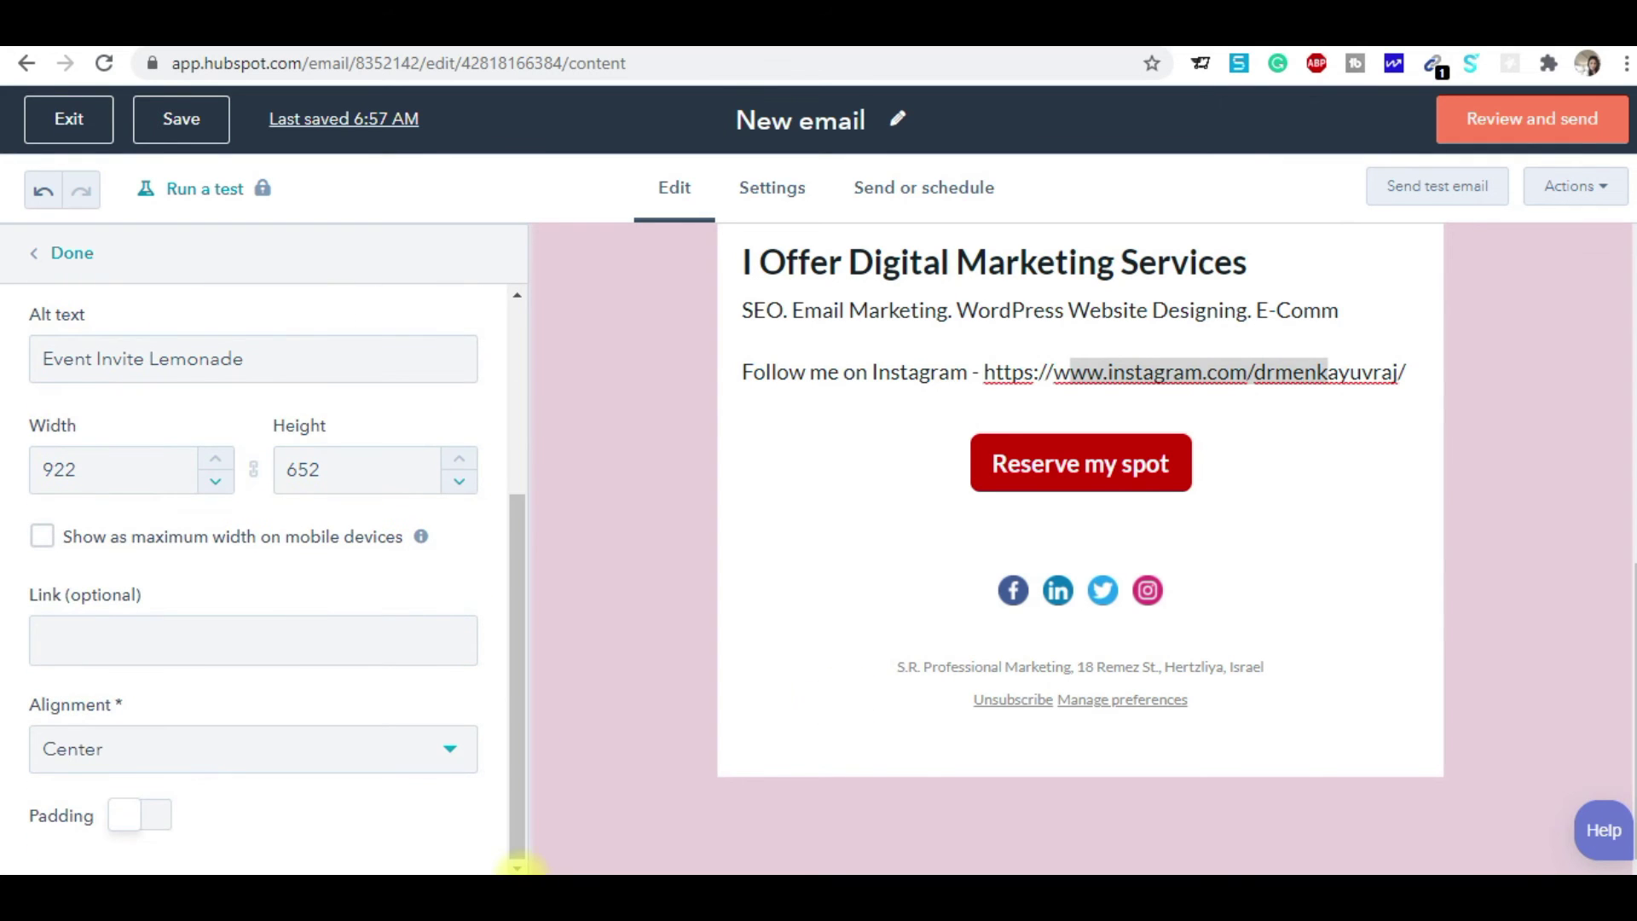
{"action": "left_click_drag", "start_coordinate": [1631, 669], "coordinate": [1631, 367]}
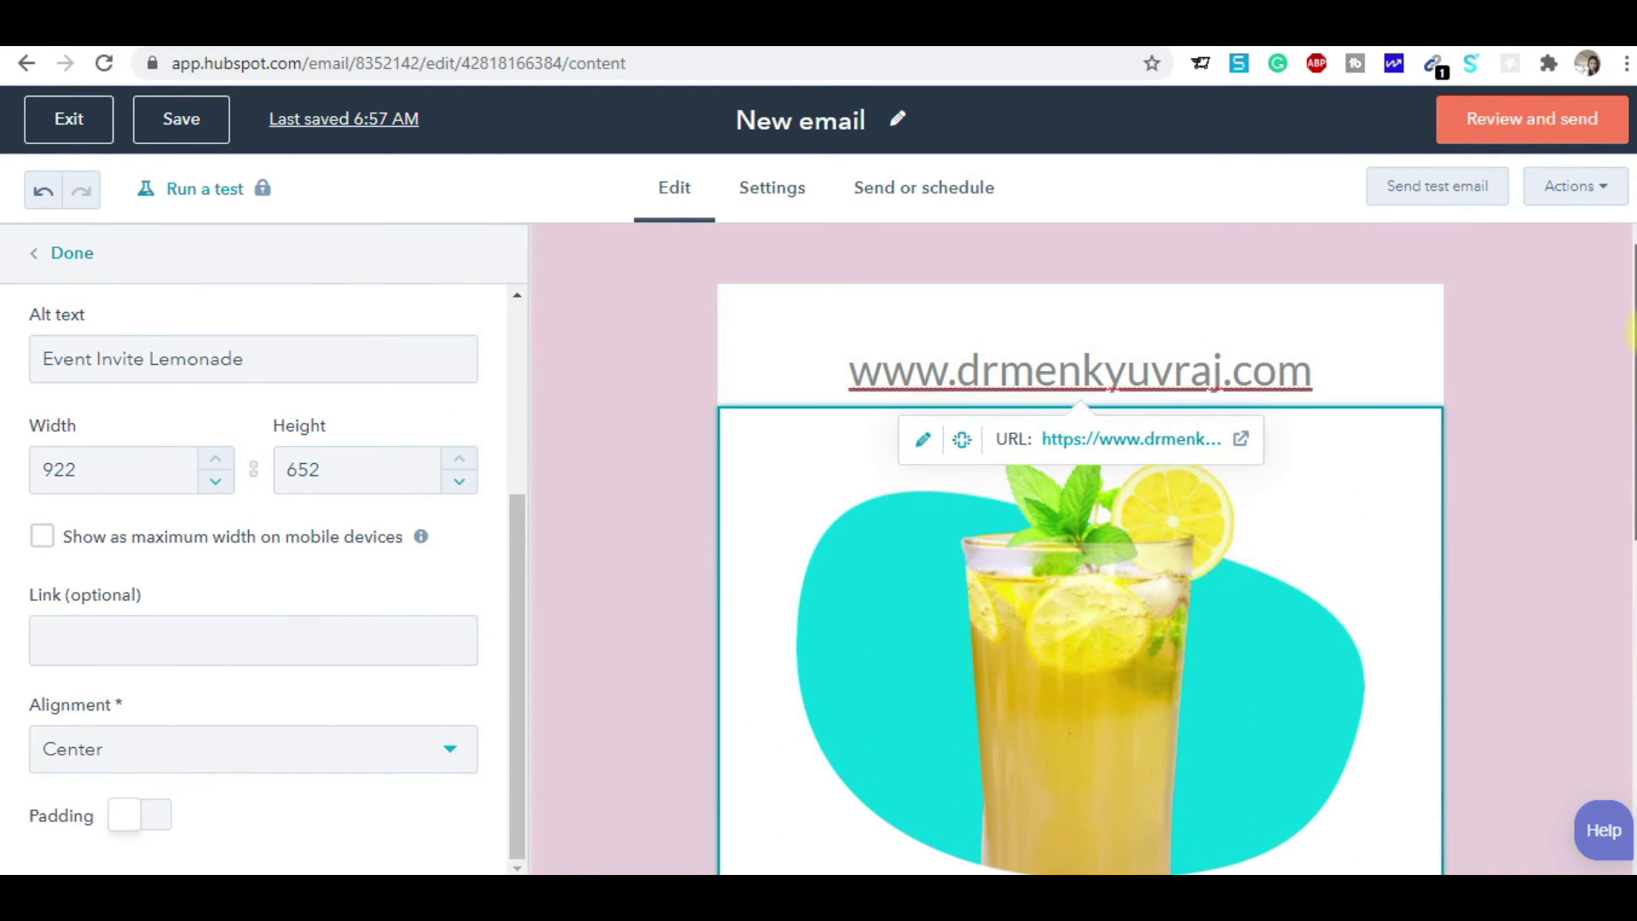
{"action": "left_click", "coordinate": [1545, 484]}
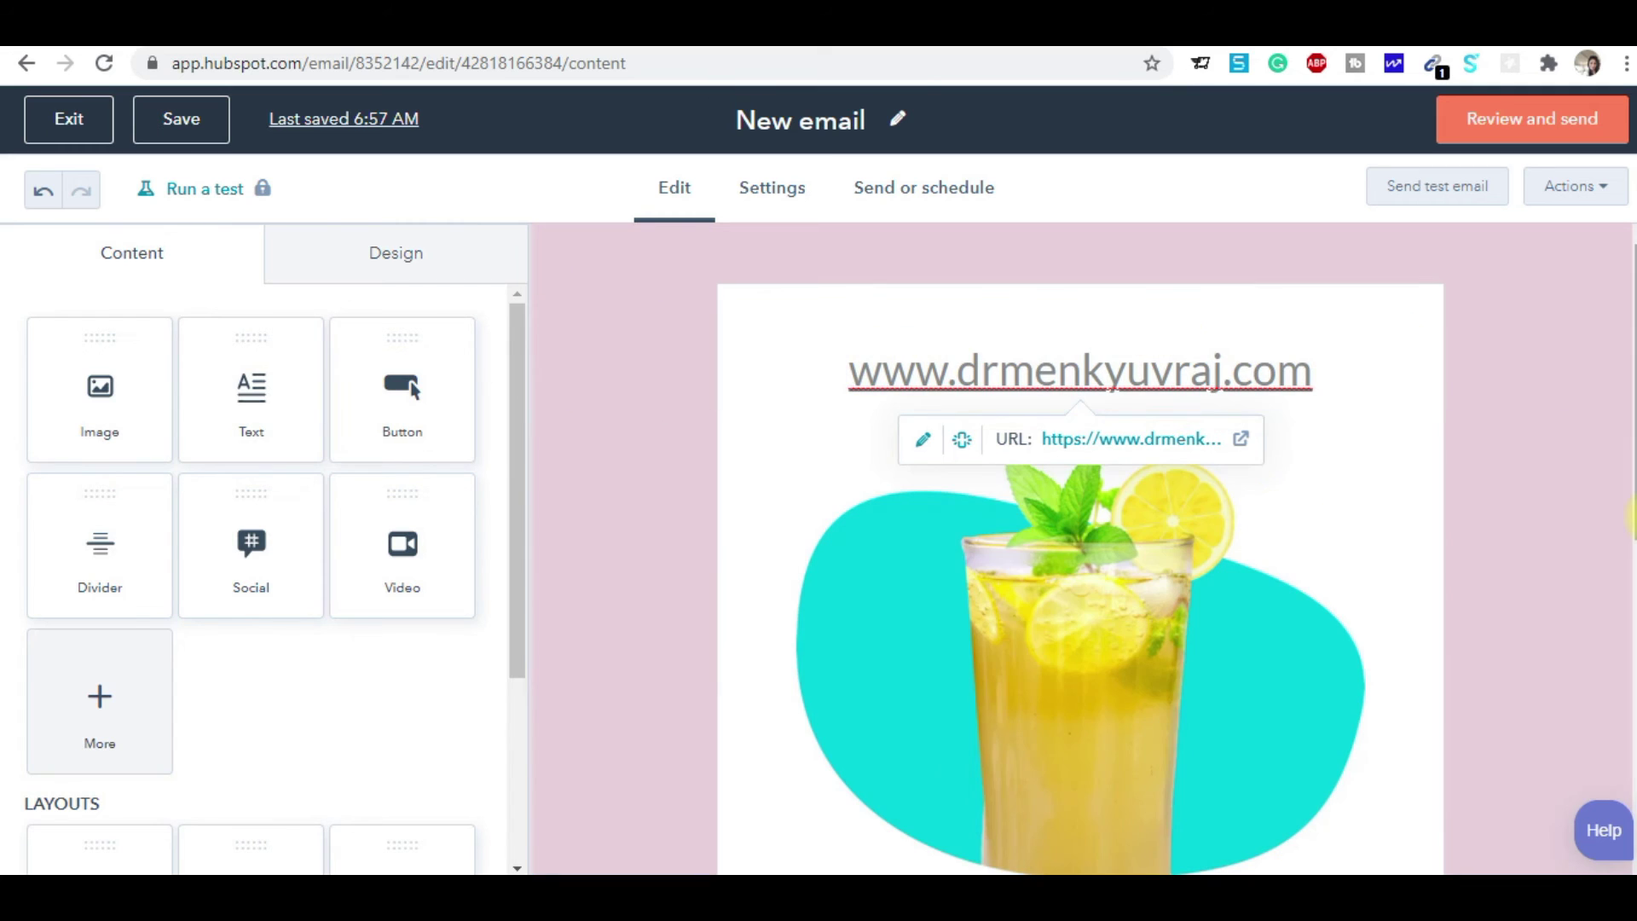
Look over the email's settings and its recipient and sending options, returning to the email editor
{"action": "left_click", "coordinate": [811, 196]}
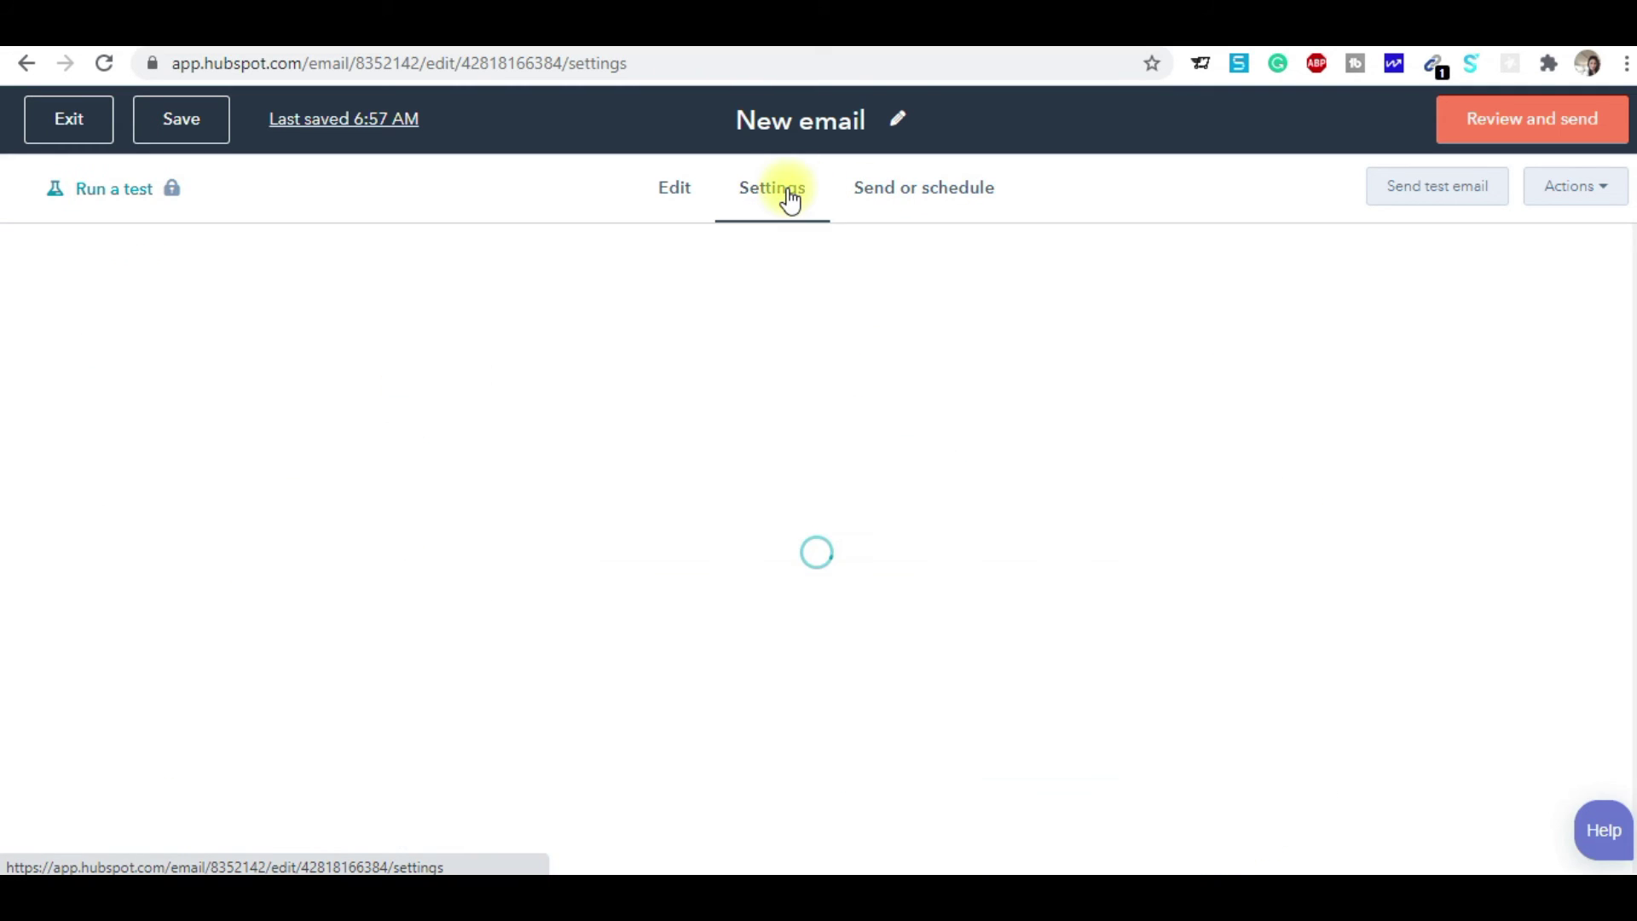
{"action": "mouse_move", "coordinate": [1631, 383]}
{"action": "left_mouse_down"}
{"action": "mouse_move", "coordinate": [1630, 677]}
{"action": "mouse_move", "coordinate": [1631, 384]}
{"action": "left_mouse_up"}
{"action": "left_click", "coordinate": [924, 224]}
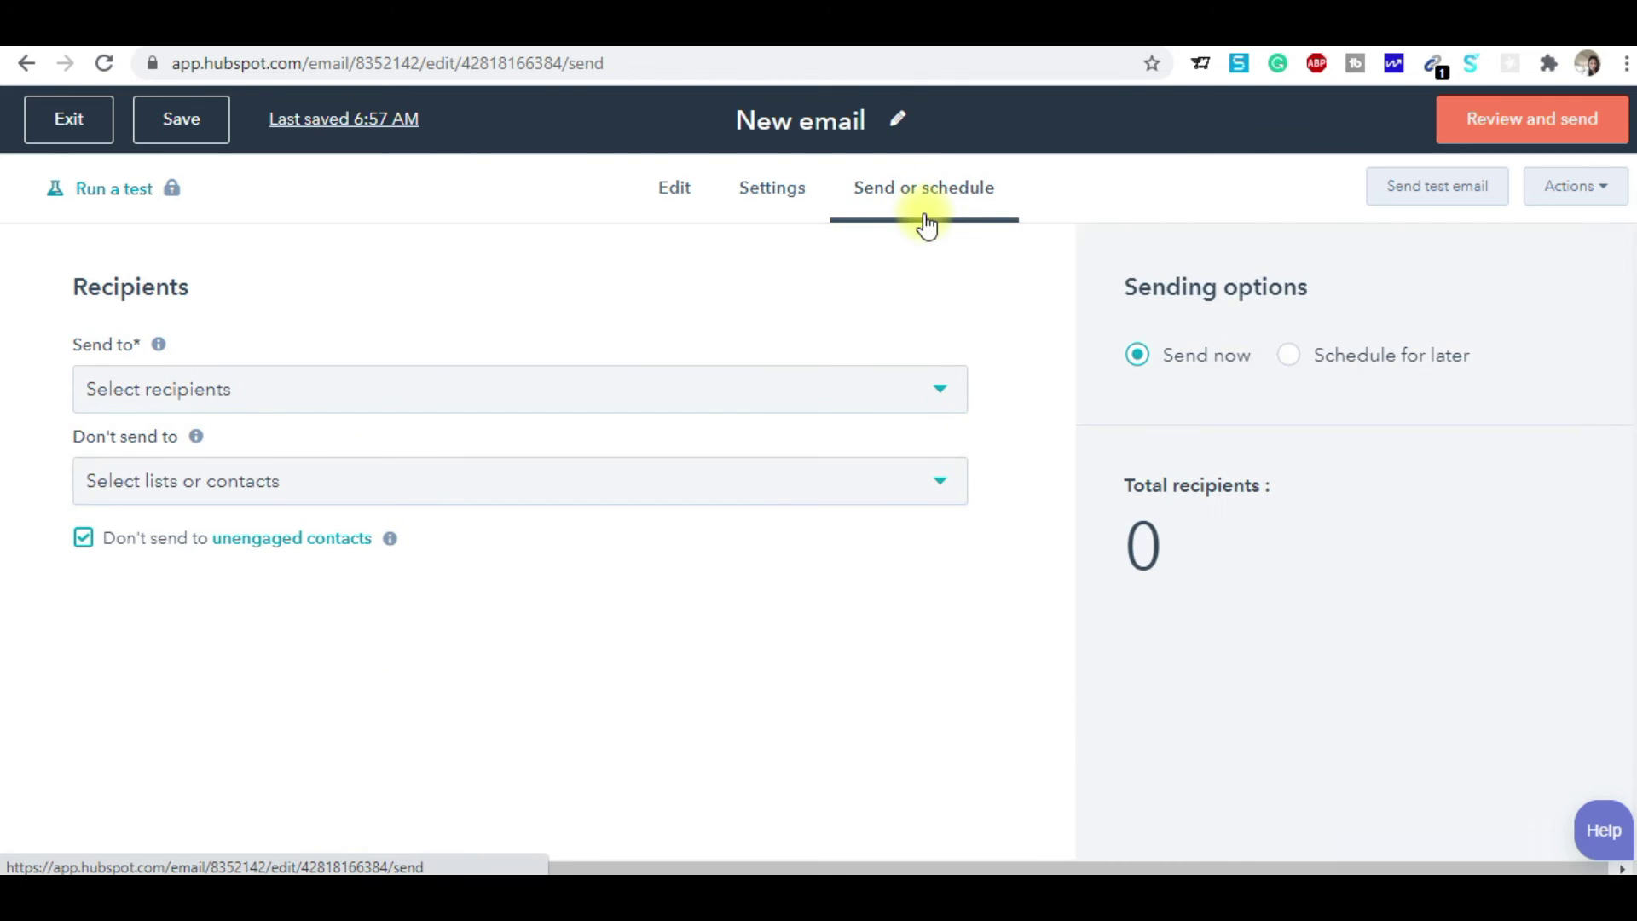
{"action": "left_click", "coordinate": [653, 190]}
Insert a three-column layout between the Instagram line and the "Reserve my spot" button
{"action": "left_click_drag", "start_coordinate": [1630, 349], "coordinate": [1630, 754]}
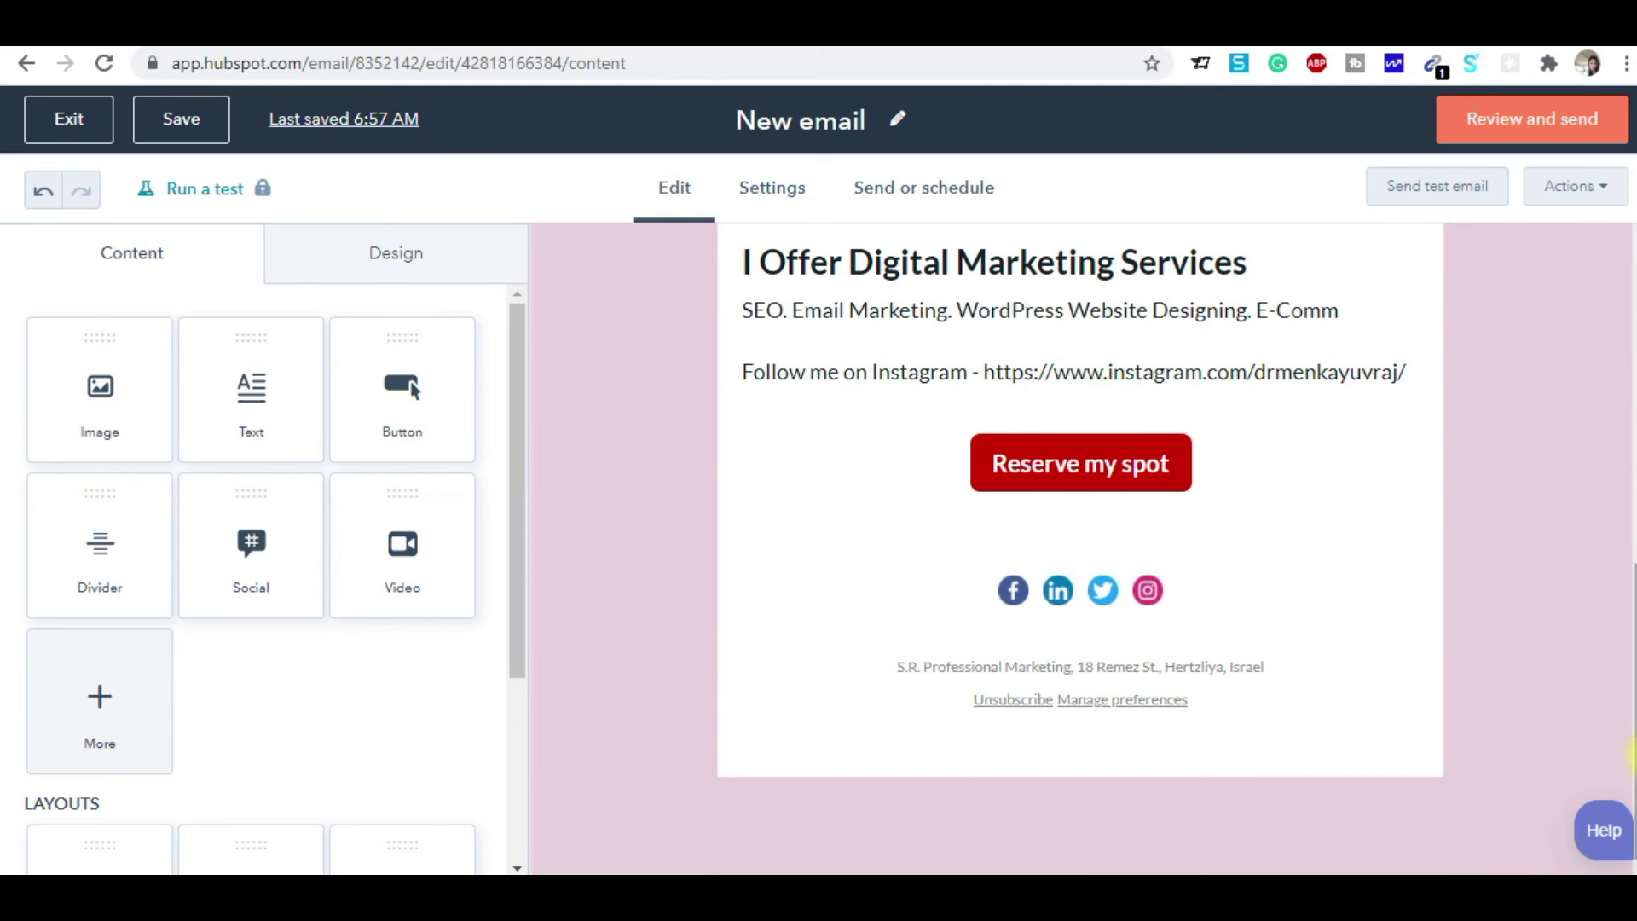
{"action": "left_click_drag", "start_coordinate": [521, 665], "coordinate": [512, 862]}
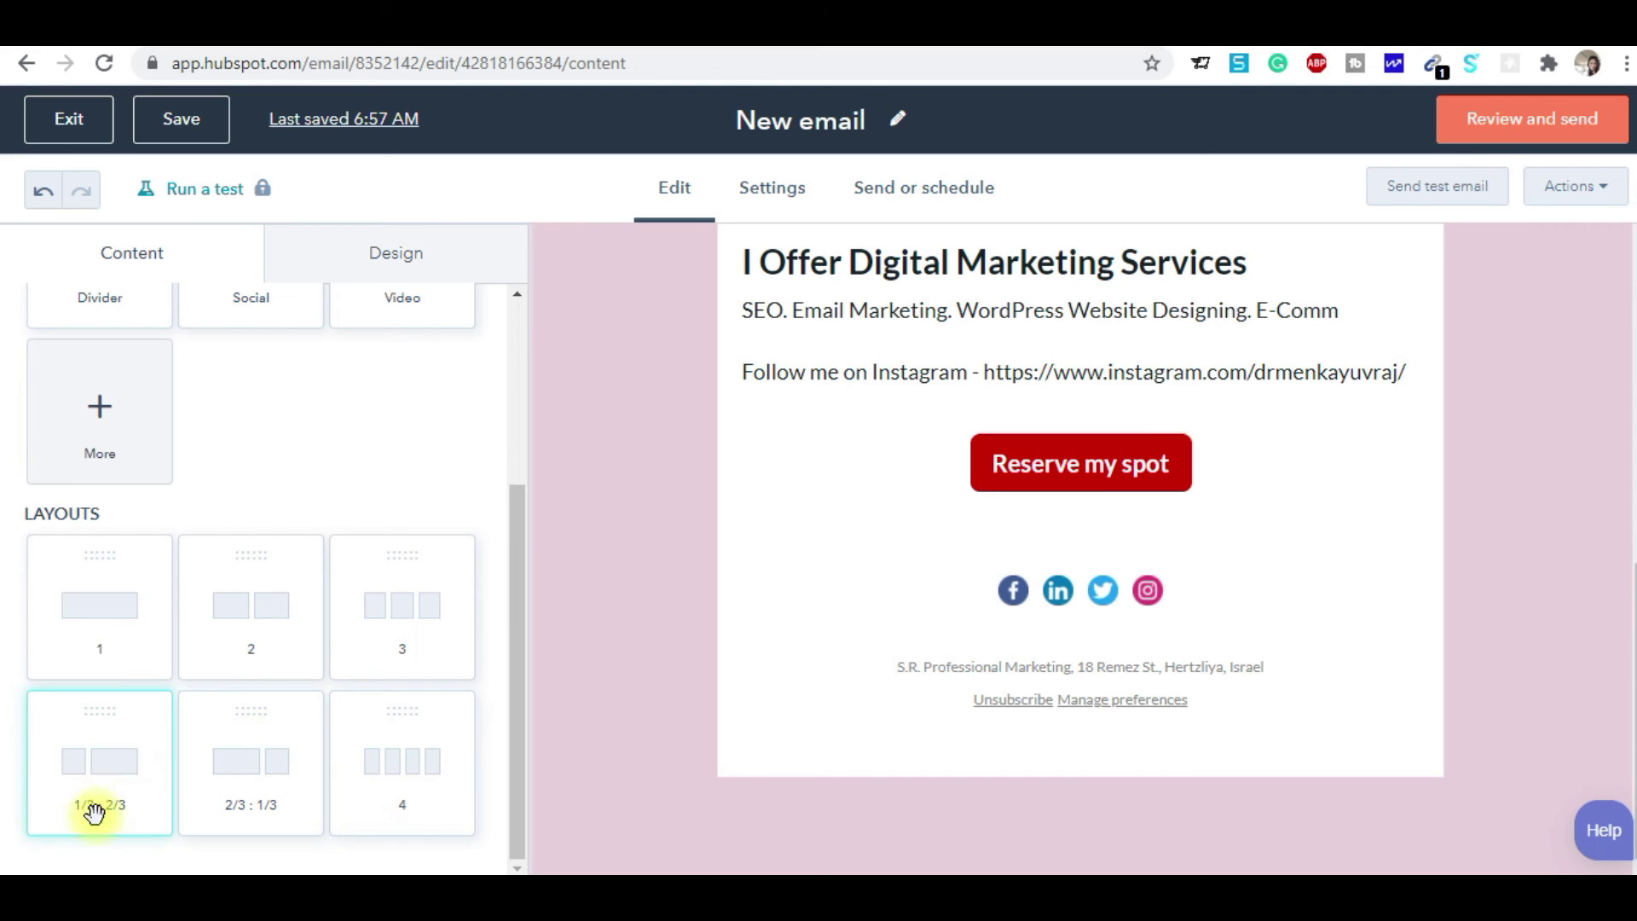
{"action": "left_click_drag", "start_coordinate": [405, 628], "coordinate": [1057, 457]}
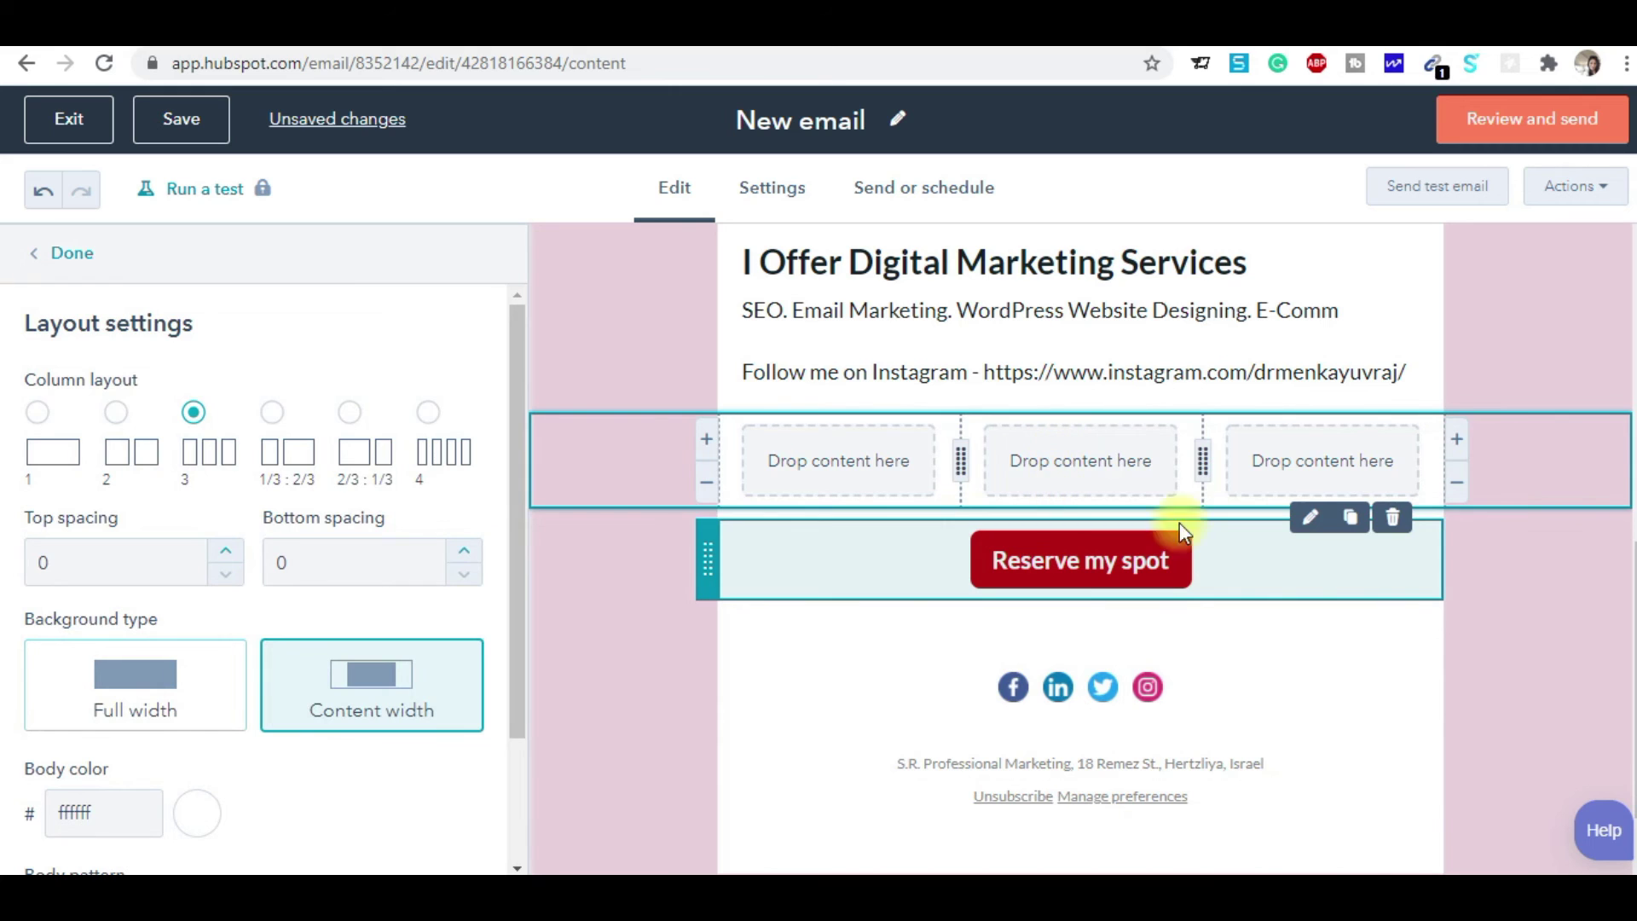
{"action": "left_click", "coordinate": [824, 470]}
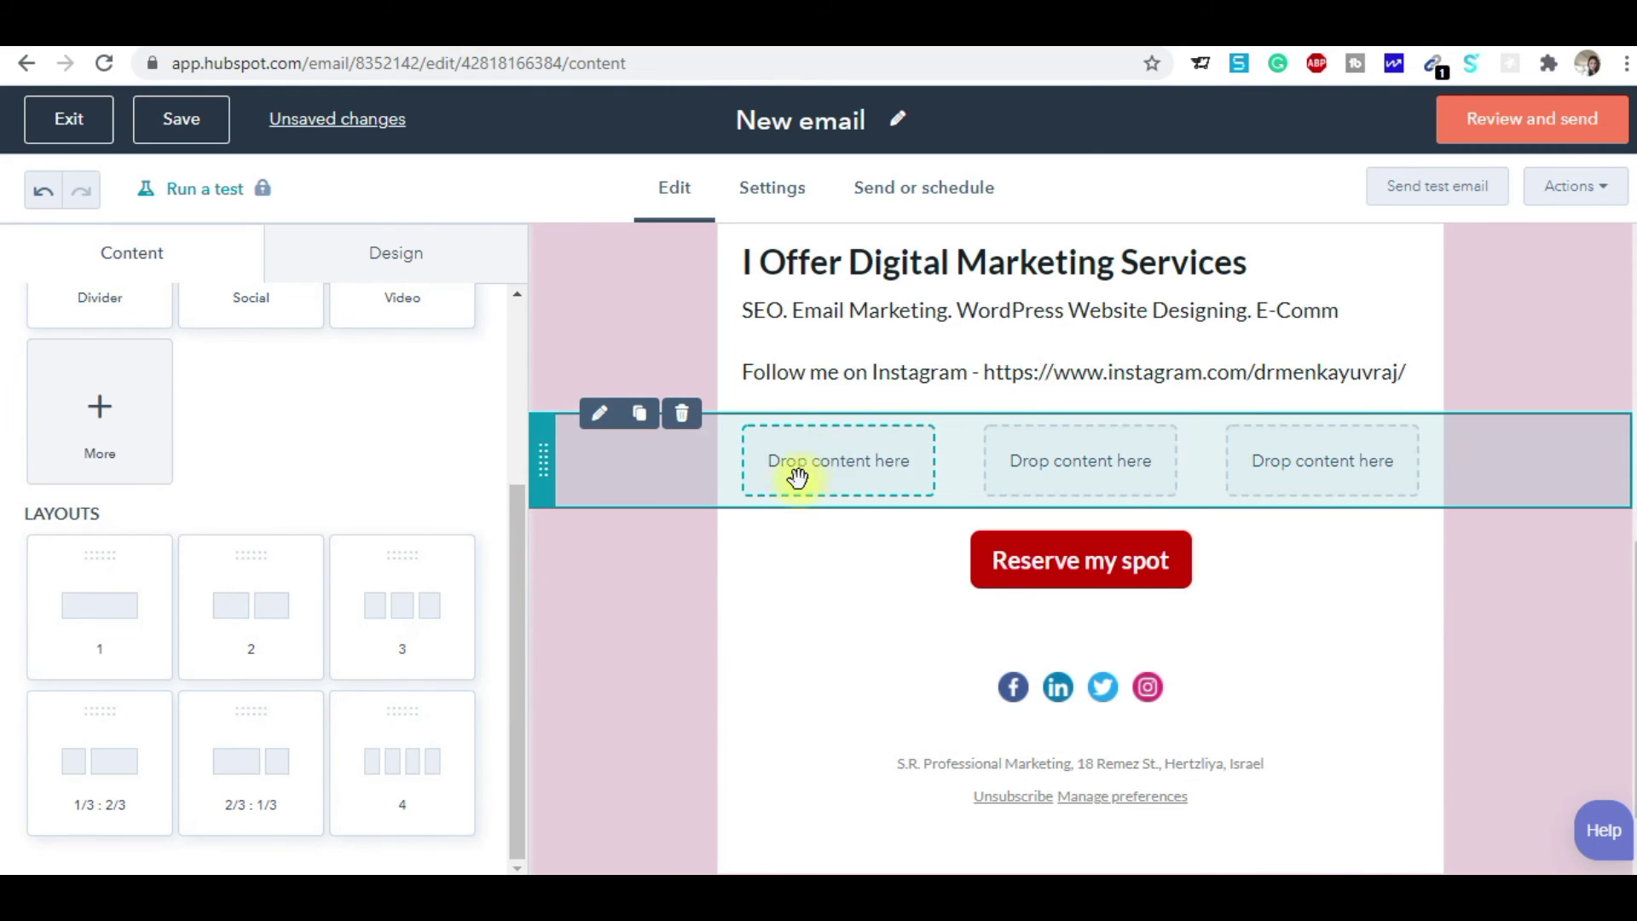
{"action": "left_click", "coordinate": [861, 464]}
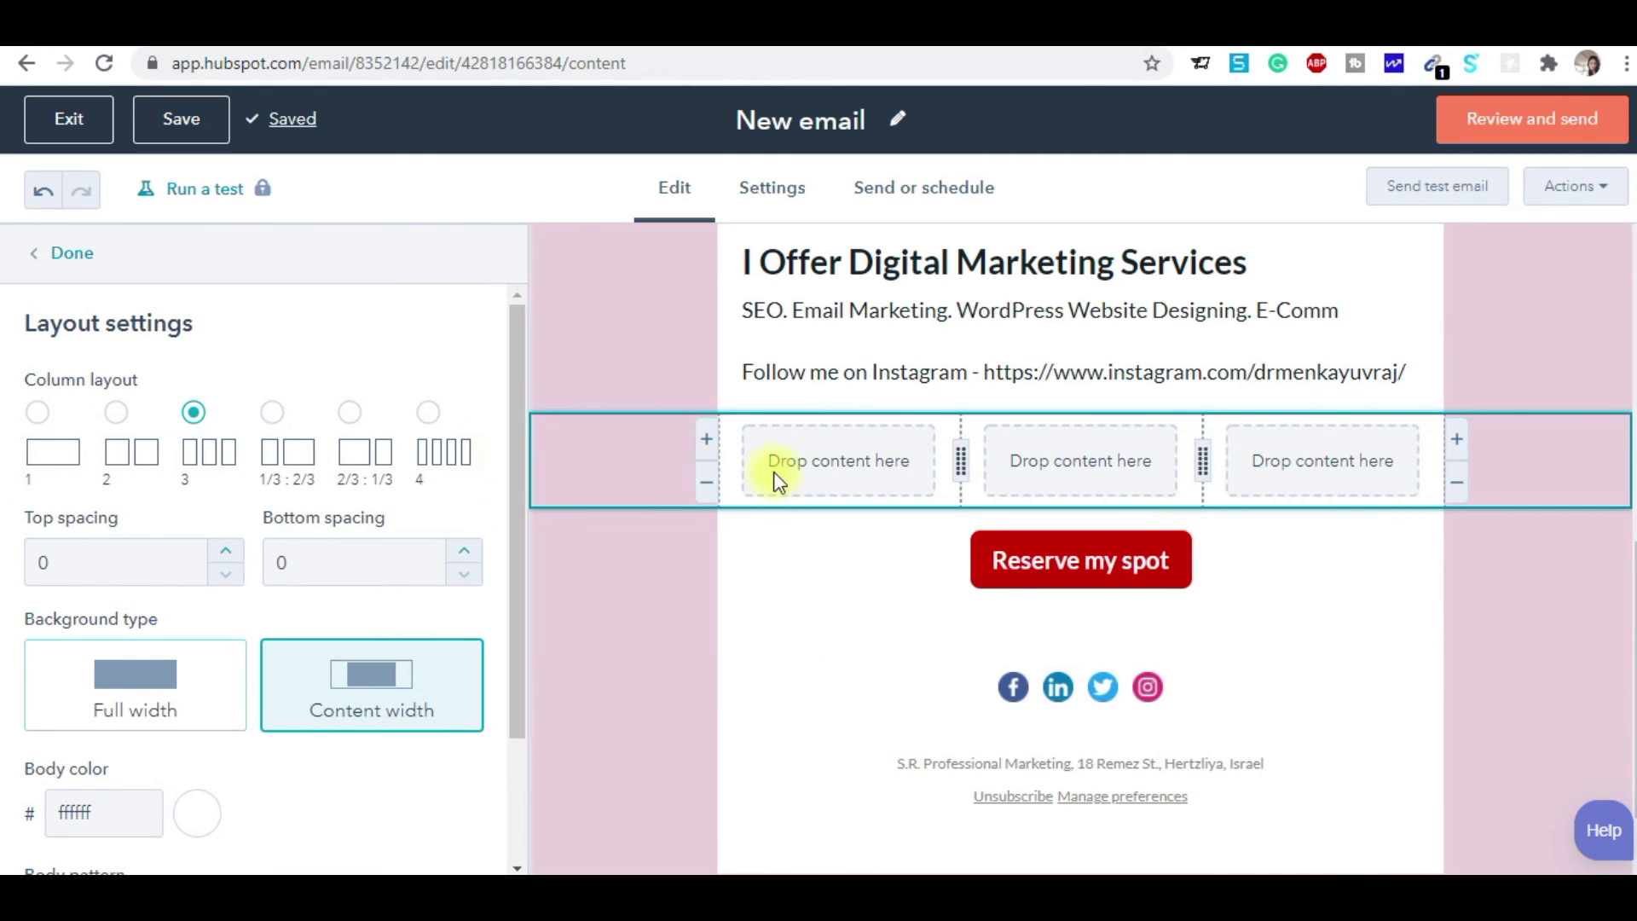
{"action": "left_click", "coordinate": [785, 468]}
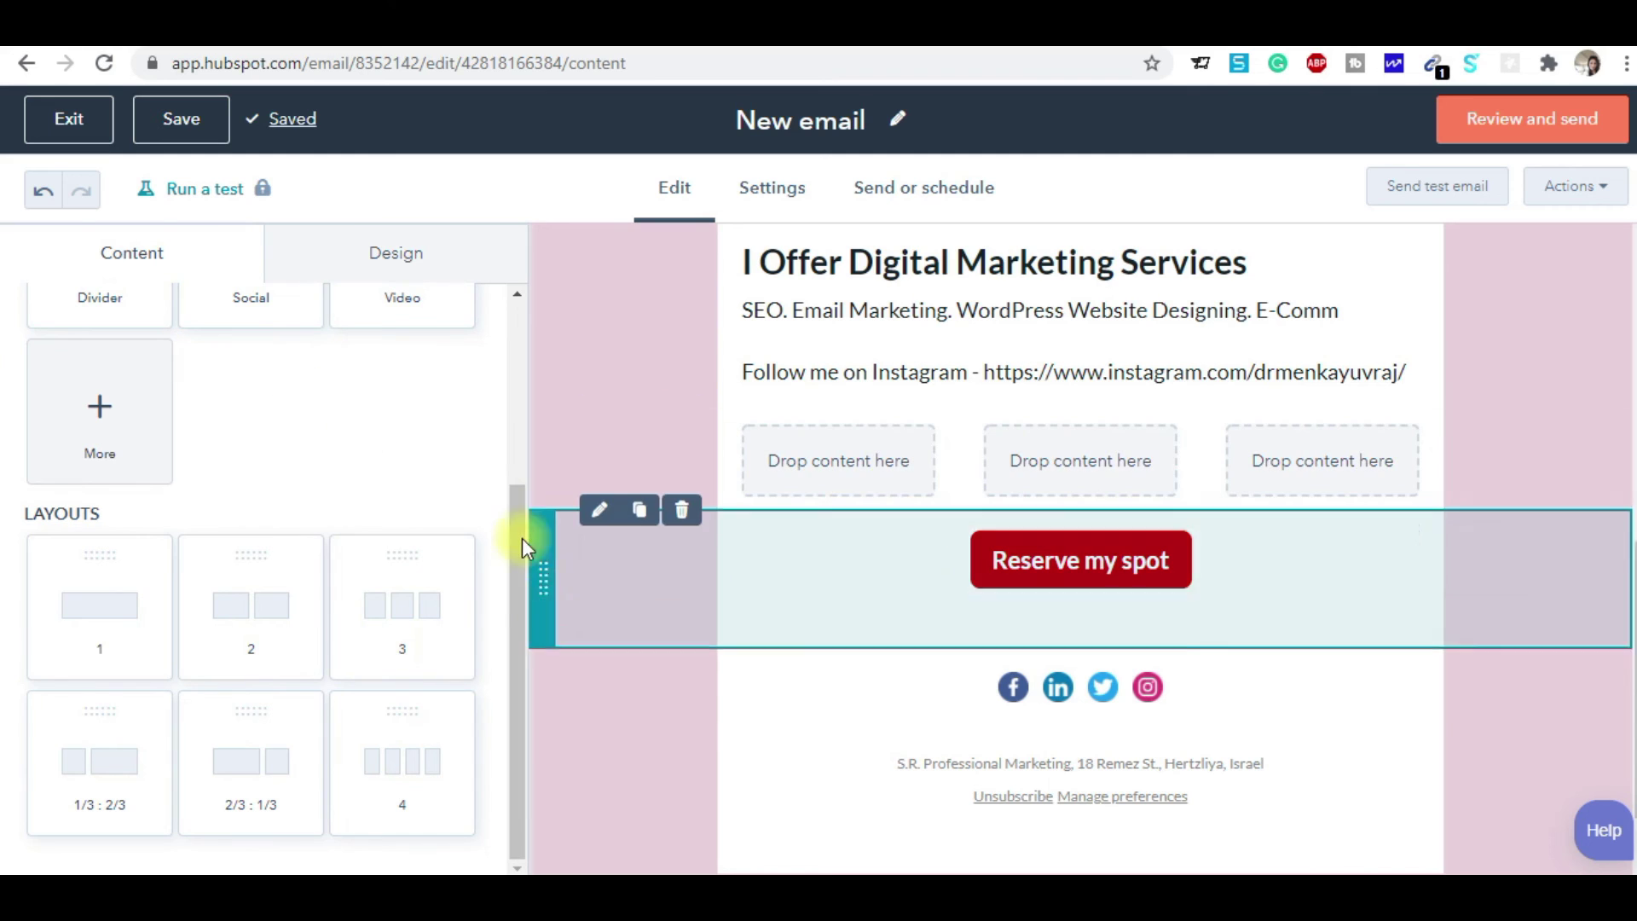
Add a text block to each of the first and second columns of the three-column layout
{"action": "left_click_drag", "start_coordinate": [521, 546], "coordinate": [515, 303]}
{"action": "left_click_drag", "start_coordinate": [256, 390], "coordinate": [842, 475]}
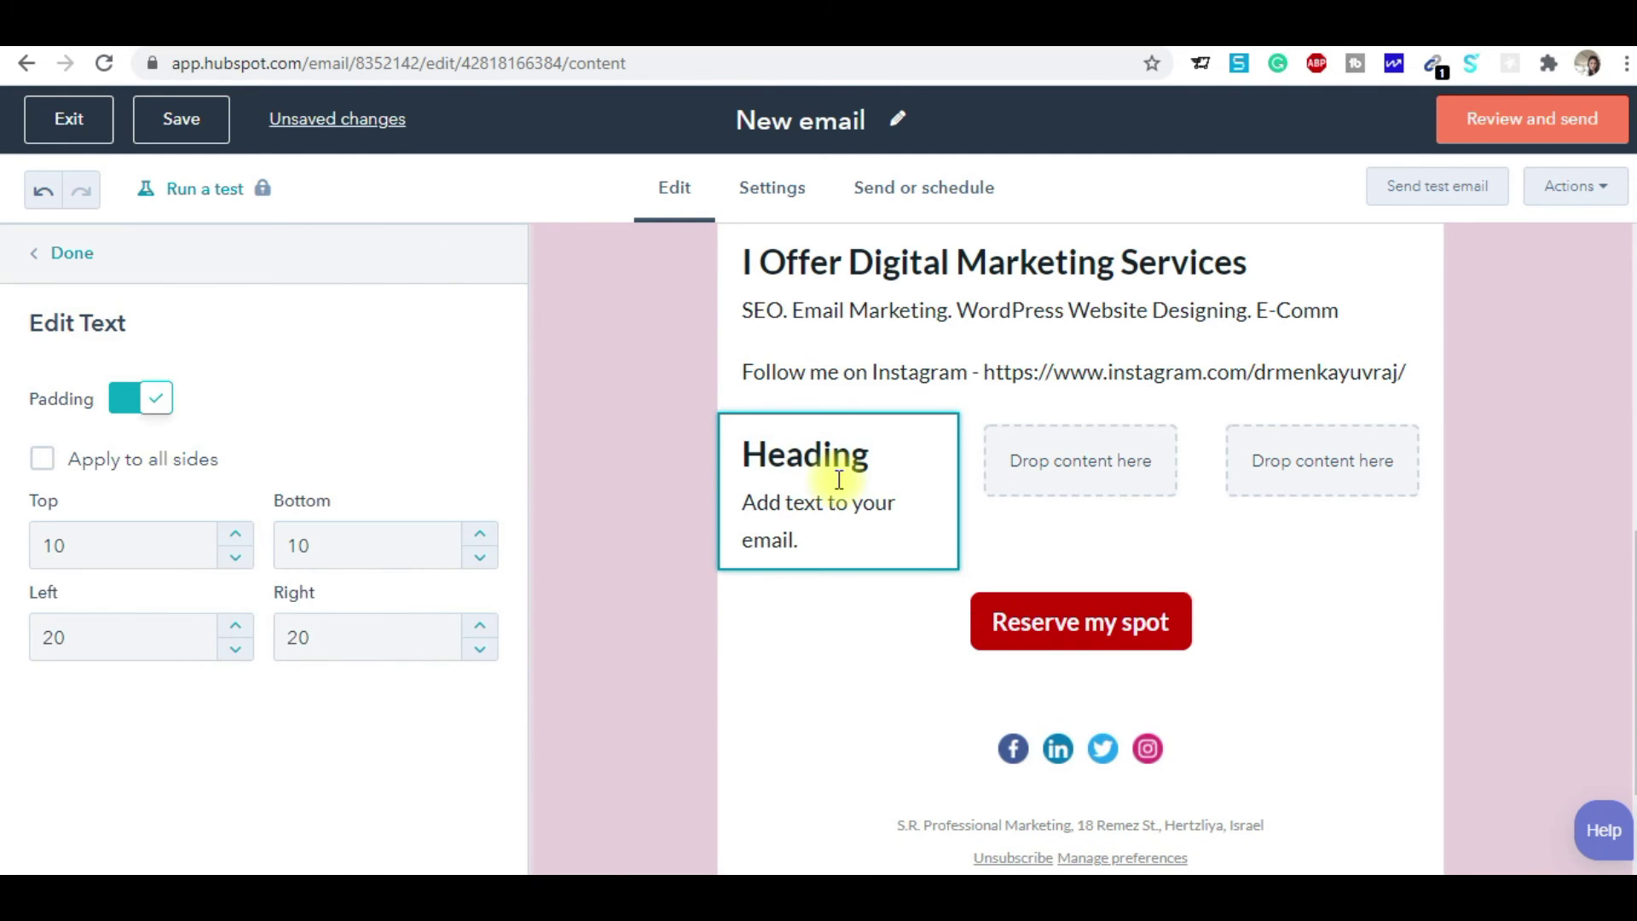
{"action": "left_click", "coordinate": [903, 770]}
{"action": "left_click", "coordinate": [1129, 457]}
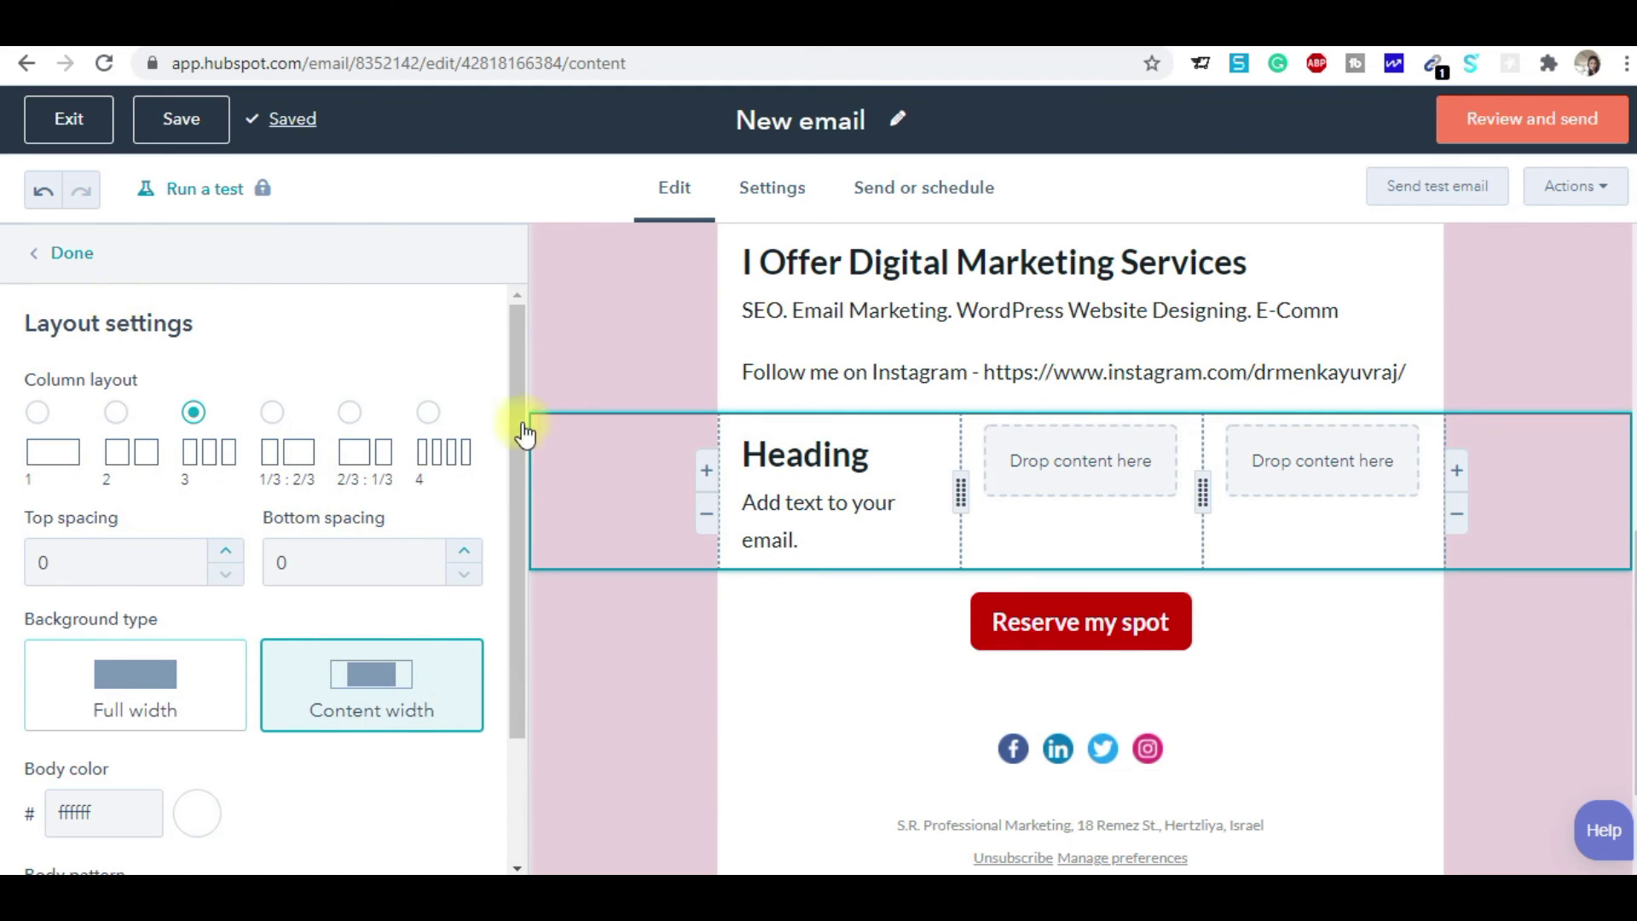
{"action": "left_click", "coordinate": [72, 253]}
{"action": "left_click_drag", "start_coordinate": [289, 438], "coordinate": [1021, 461]}
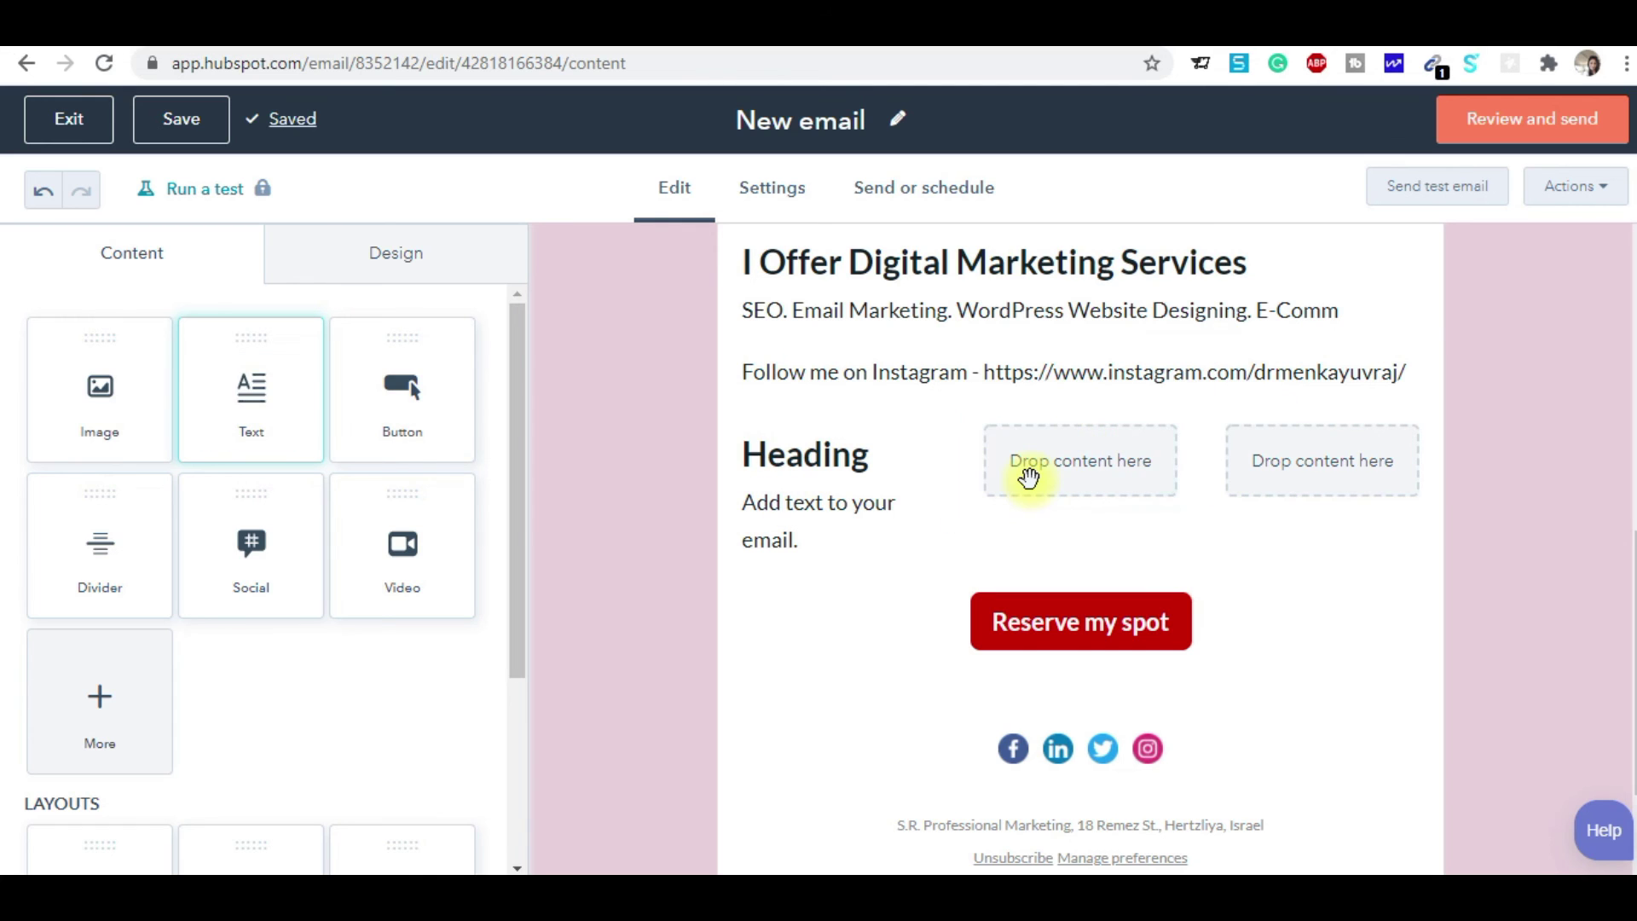
Add an image block to the third column and fill it with the HubSpot Certified Partner logo from the recent images
{"action": "left_click", "coordinate": [1355, 480]}
{"action": "left_click_drag", "start_coordinate": [134, 431], "coordinate": [1328, 464]}
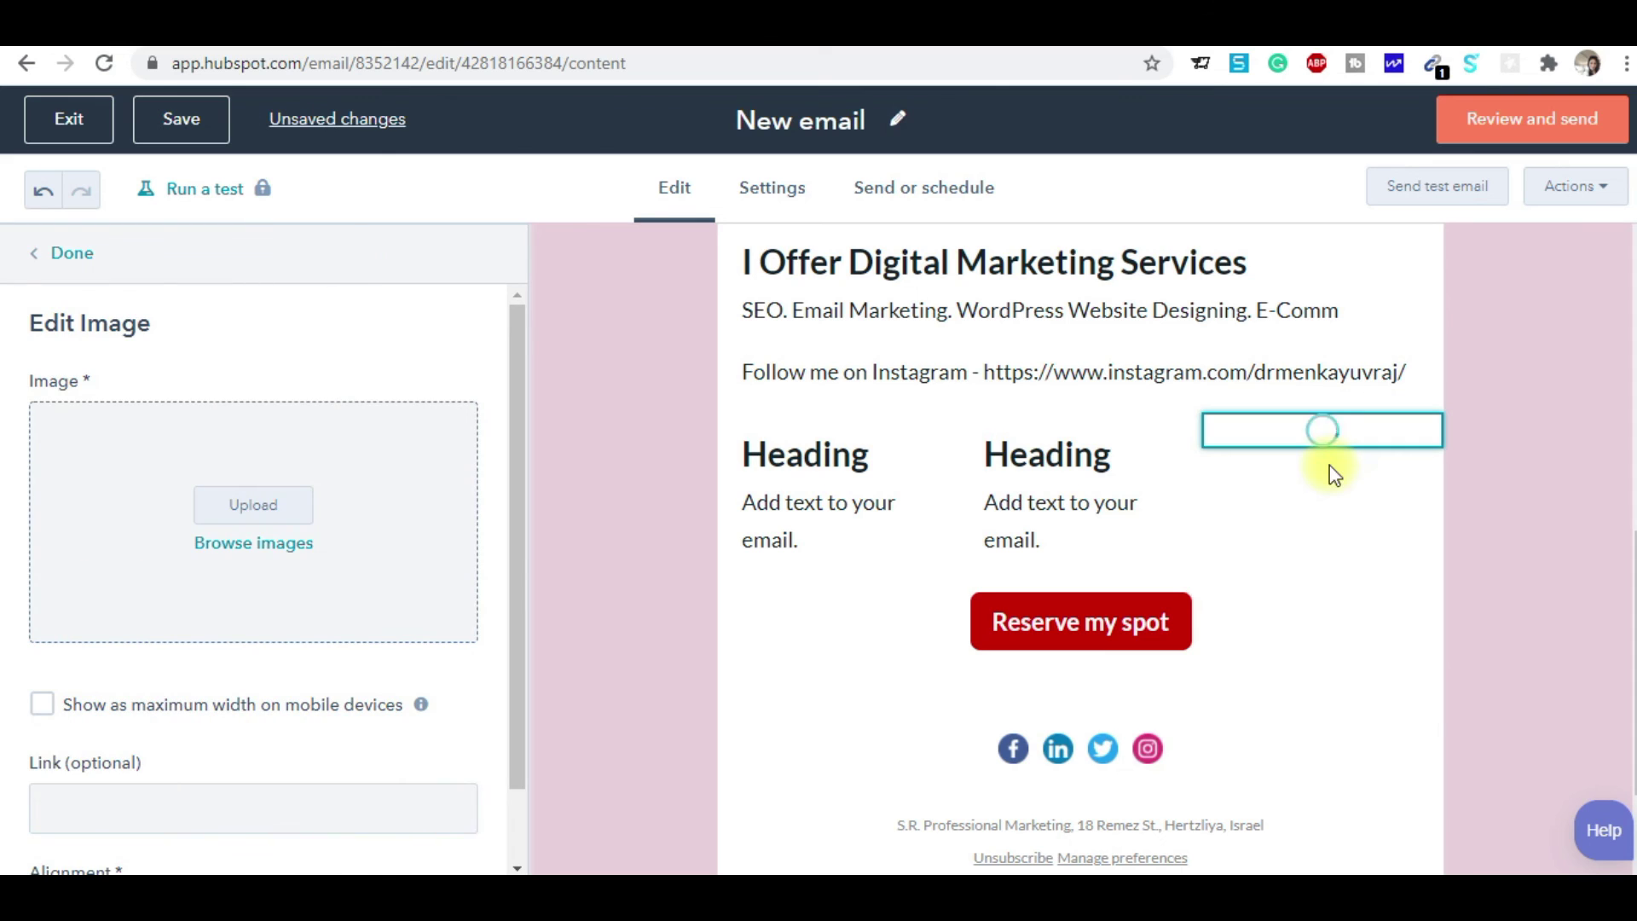
{"action": "left_click", "coordinate": [1335, 539]}
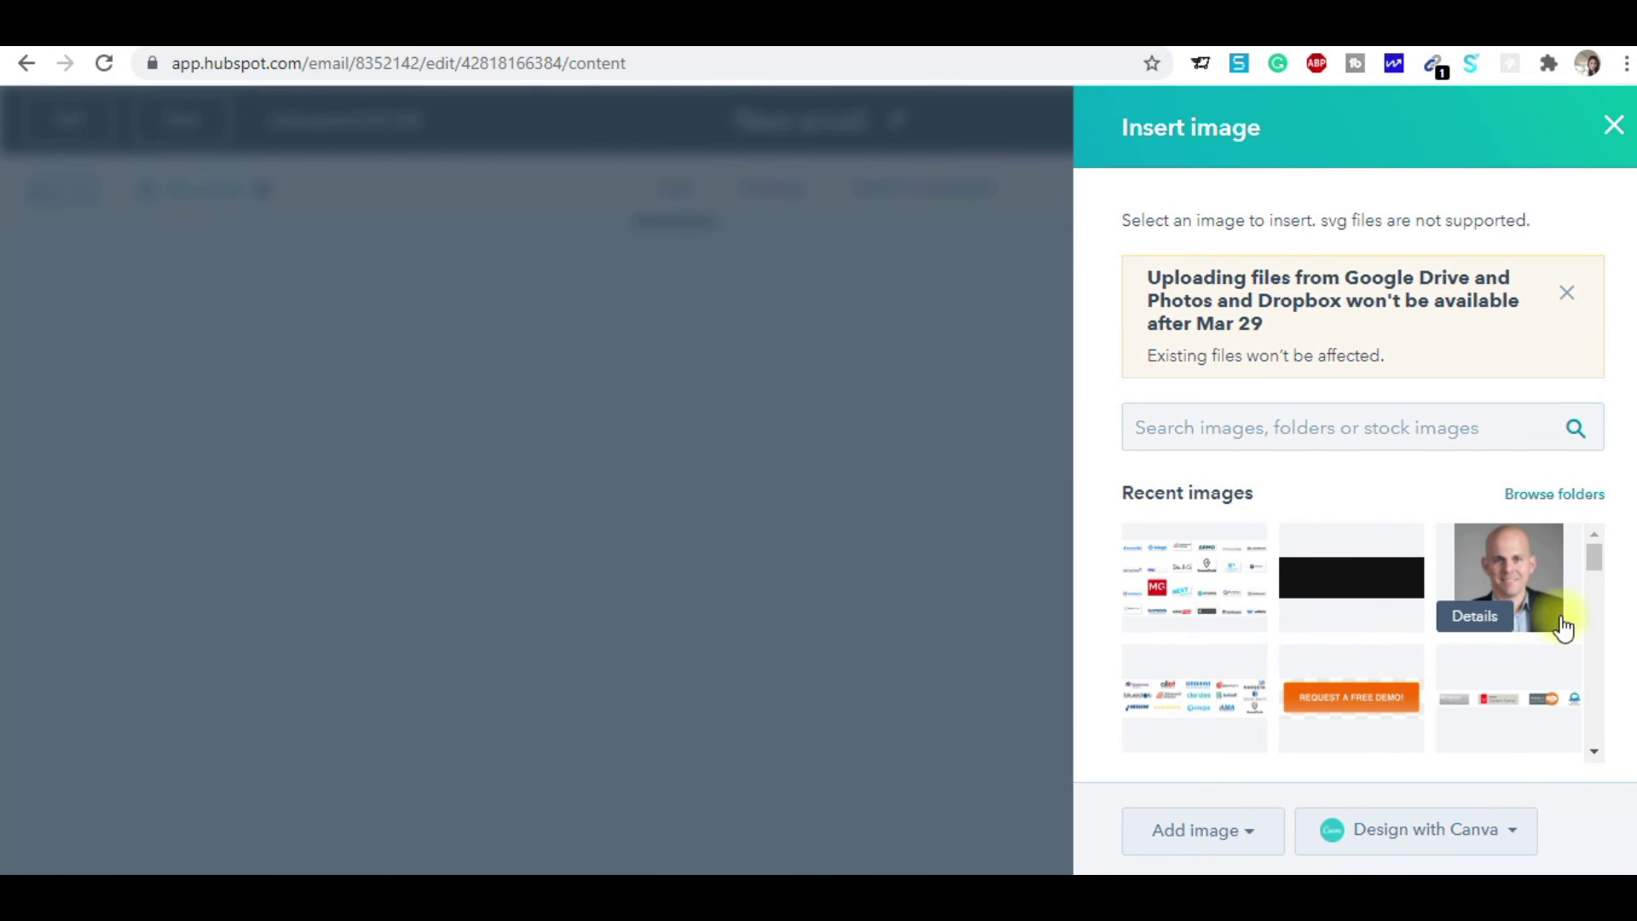
{"action": "left_click_drag", "start_coordinate": [1602, 565], "coordinate": [1596, 646]}
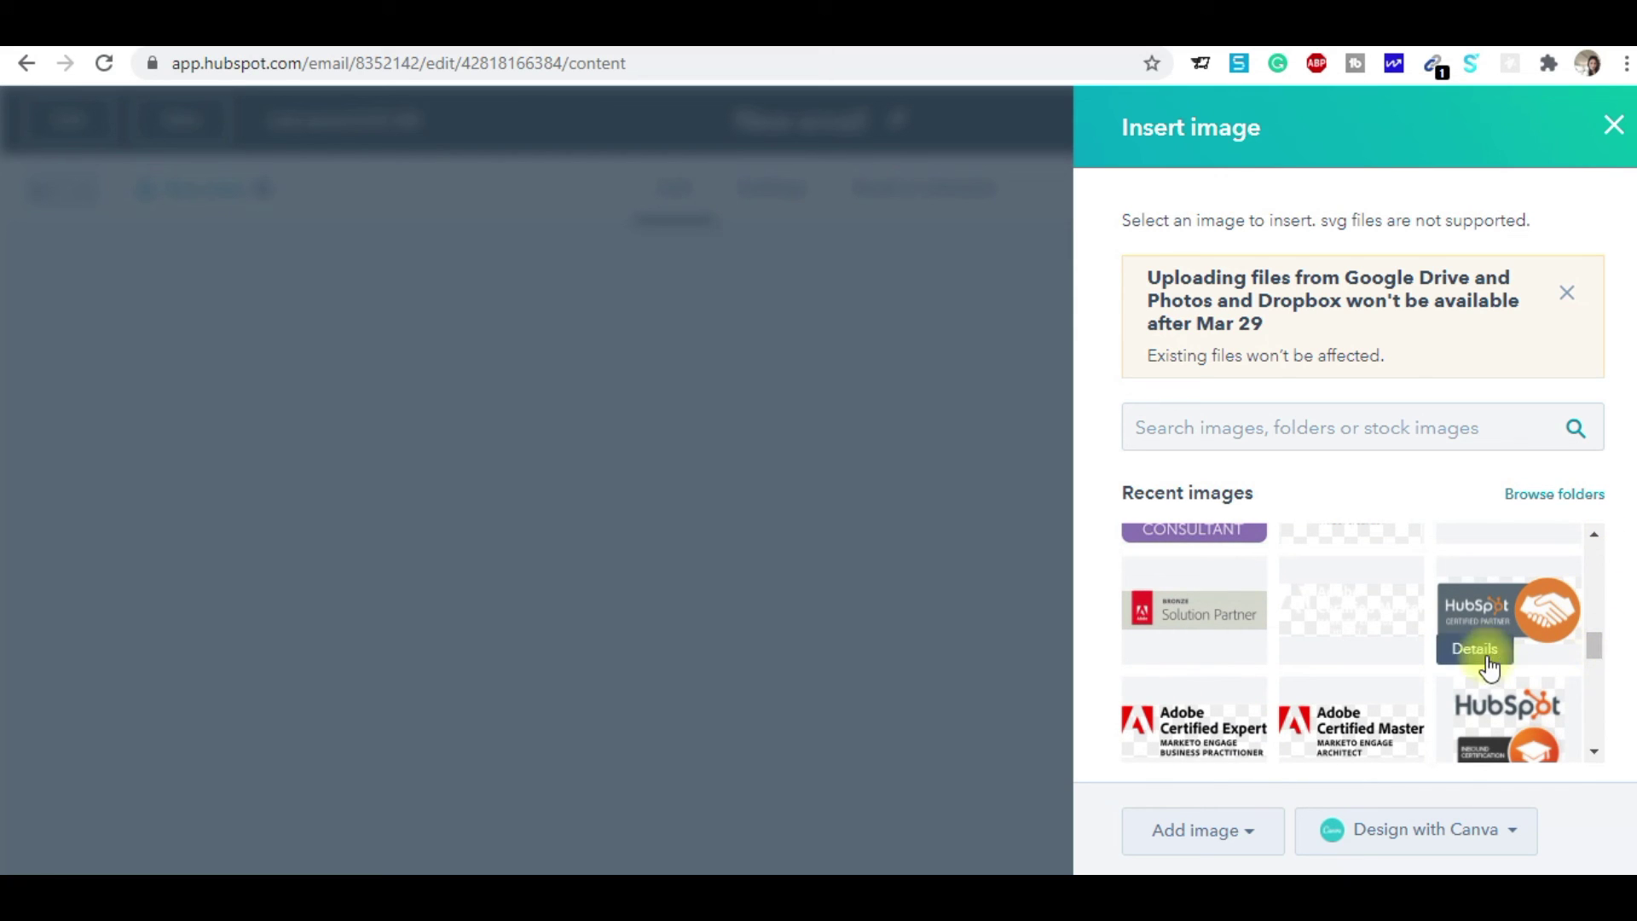
{"action": "left_click", "coordinate": [1482, 625]}
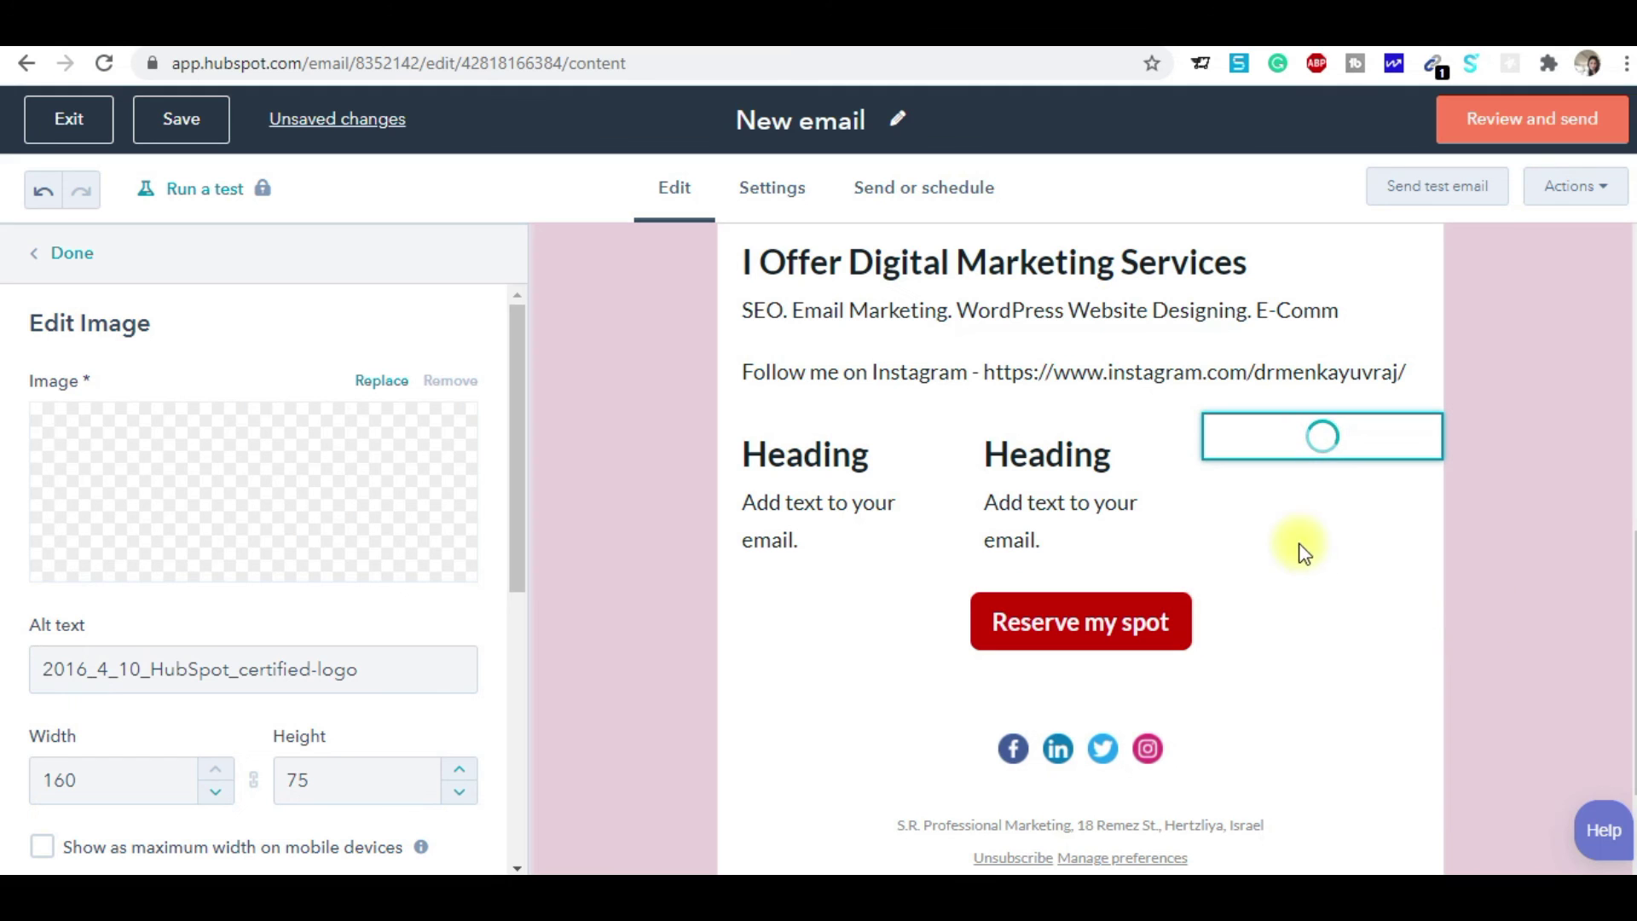
{"action": "left_click", "coordinate": [1615, 771]}
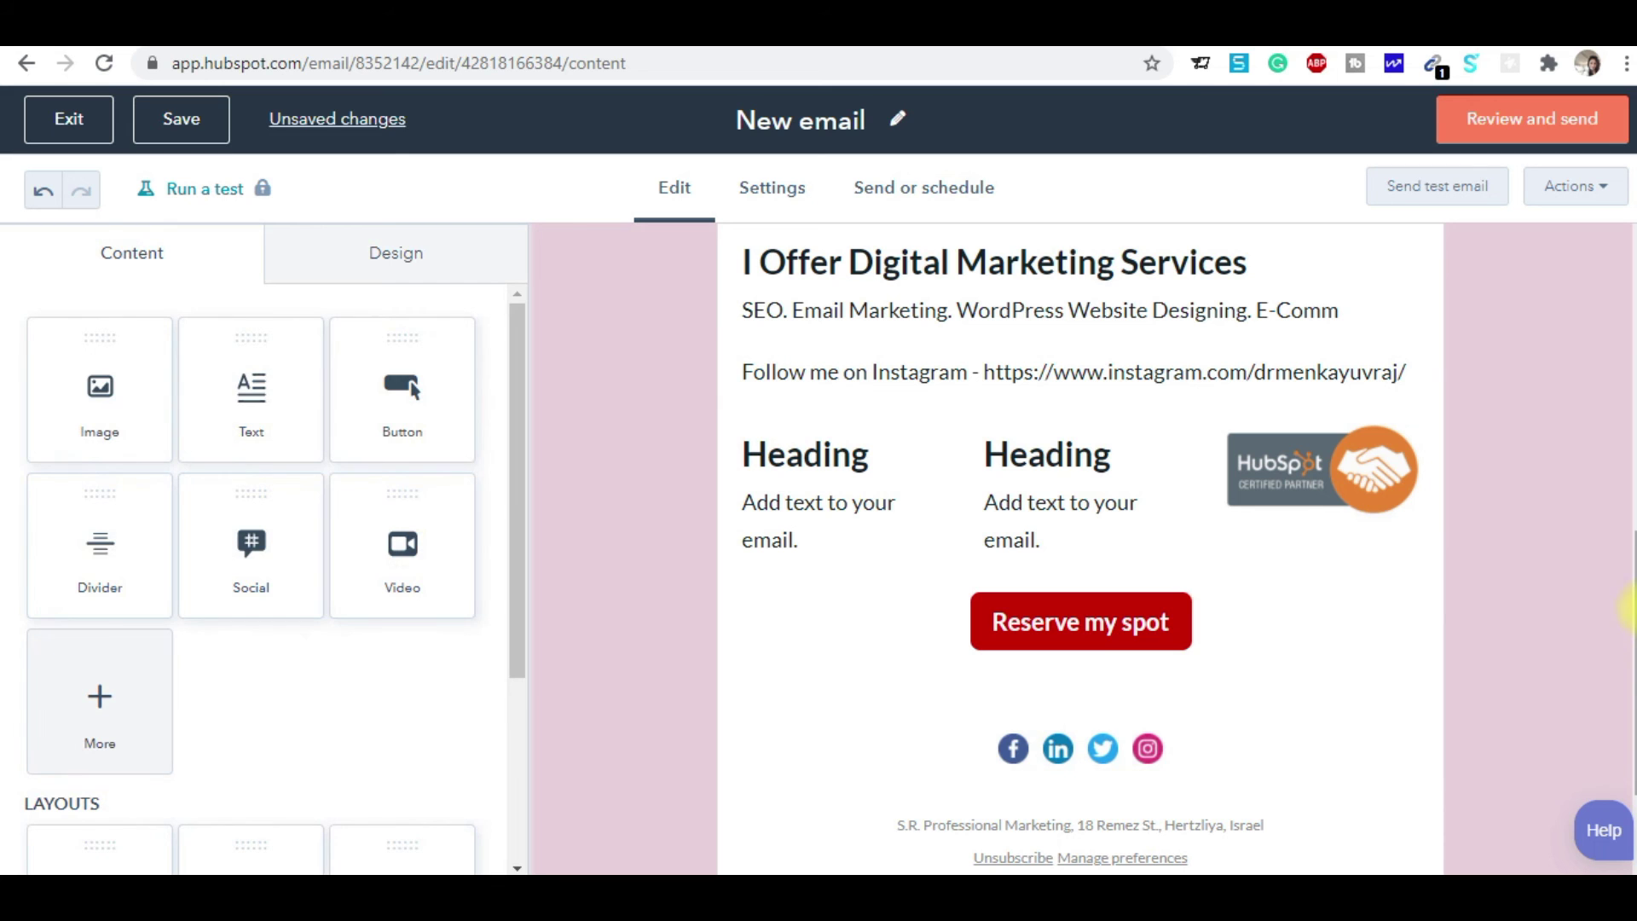
Switch to the personal blog website and open its Best Tools page in a new browser tab
{"action": "left_click_drag", "start_coordinate": [1630, 590], "coordinate": [1630, 288]}
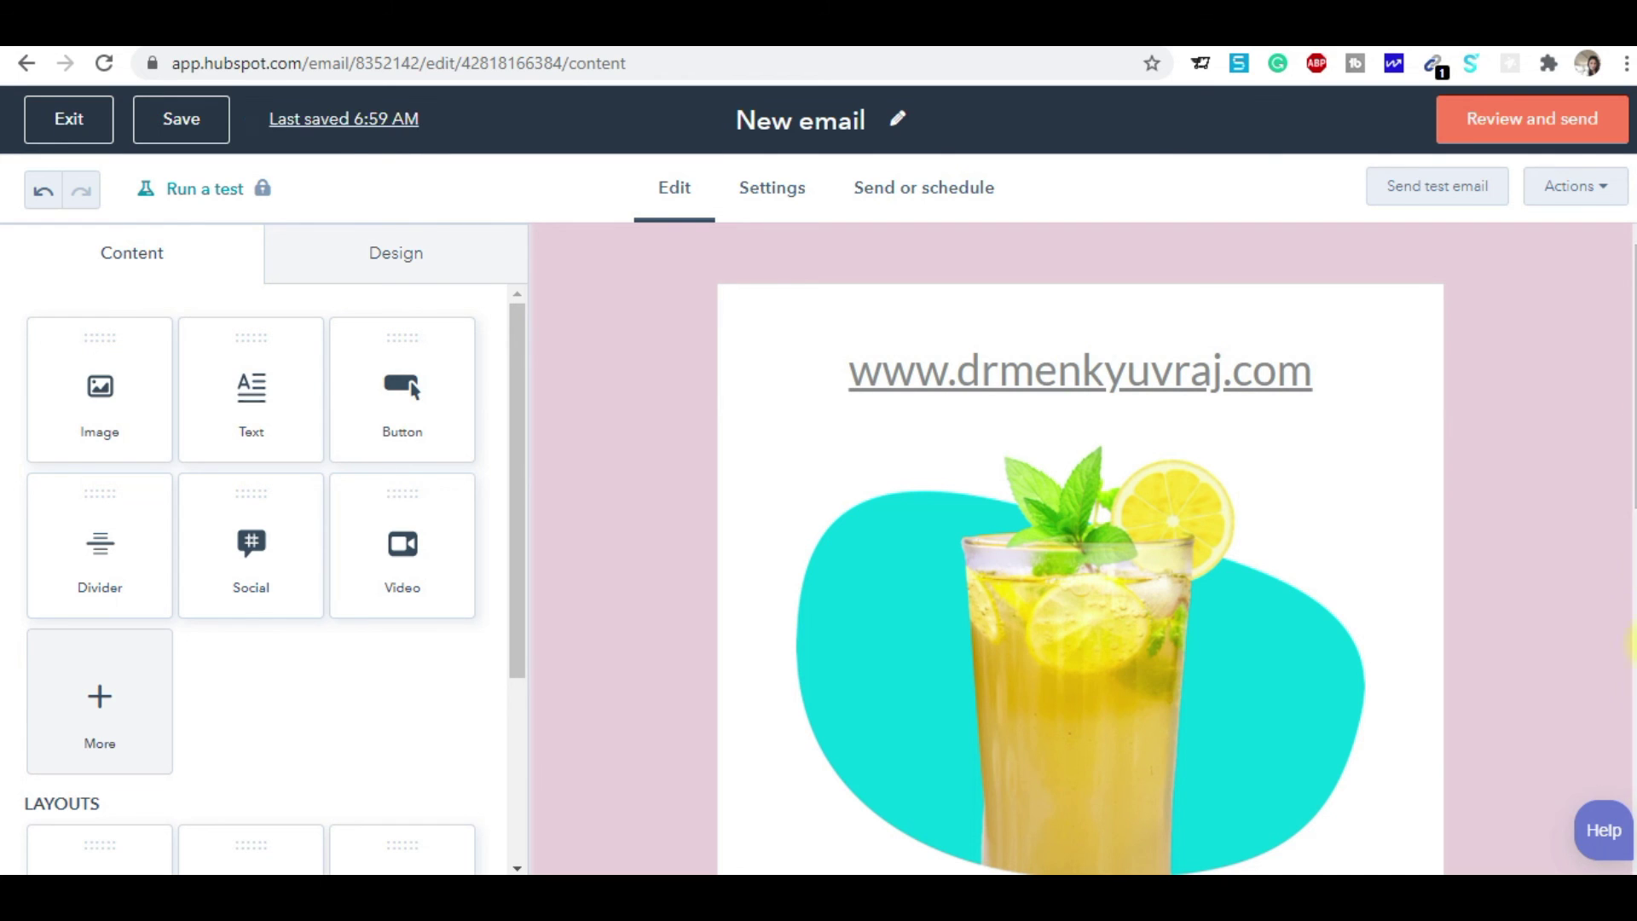
{"action": "left_click_drag", "start_coordinate": [1626, 448], "coordinate": [1630, 281]}
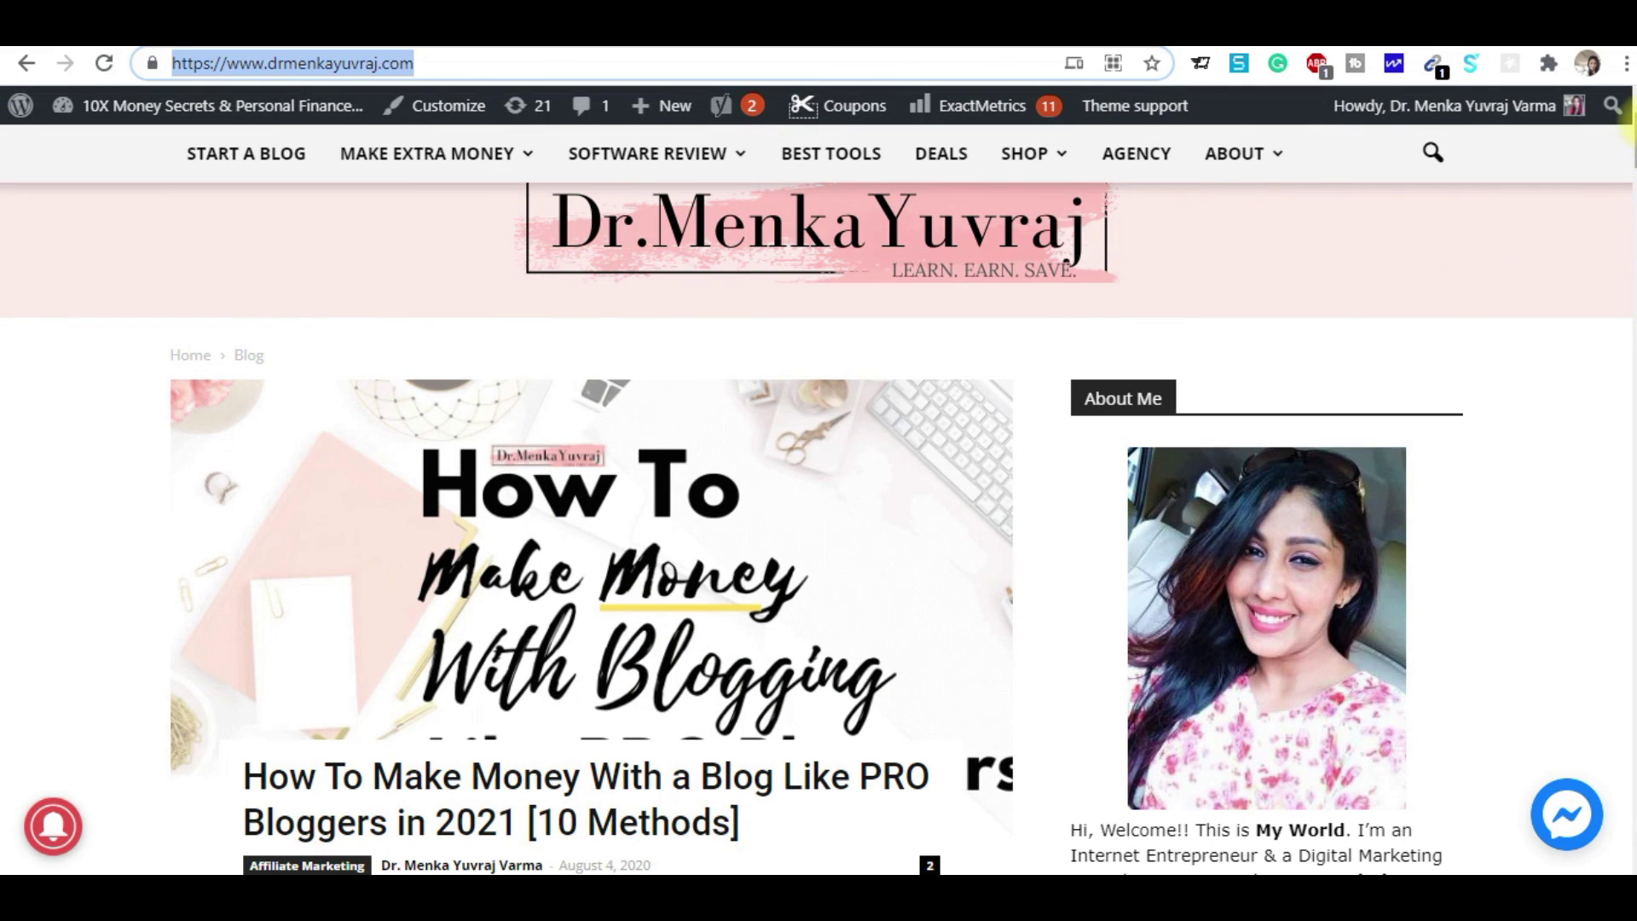
{"action": "left_click_drag", "start_coordinate": [1628, 128], "coordinate": [1628, 494]}
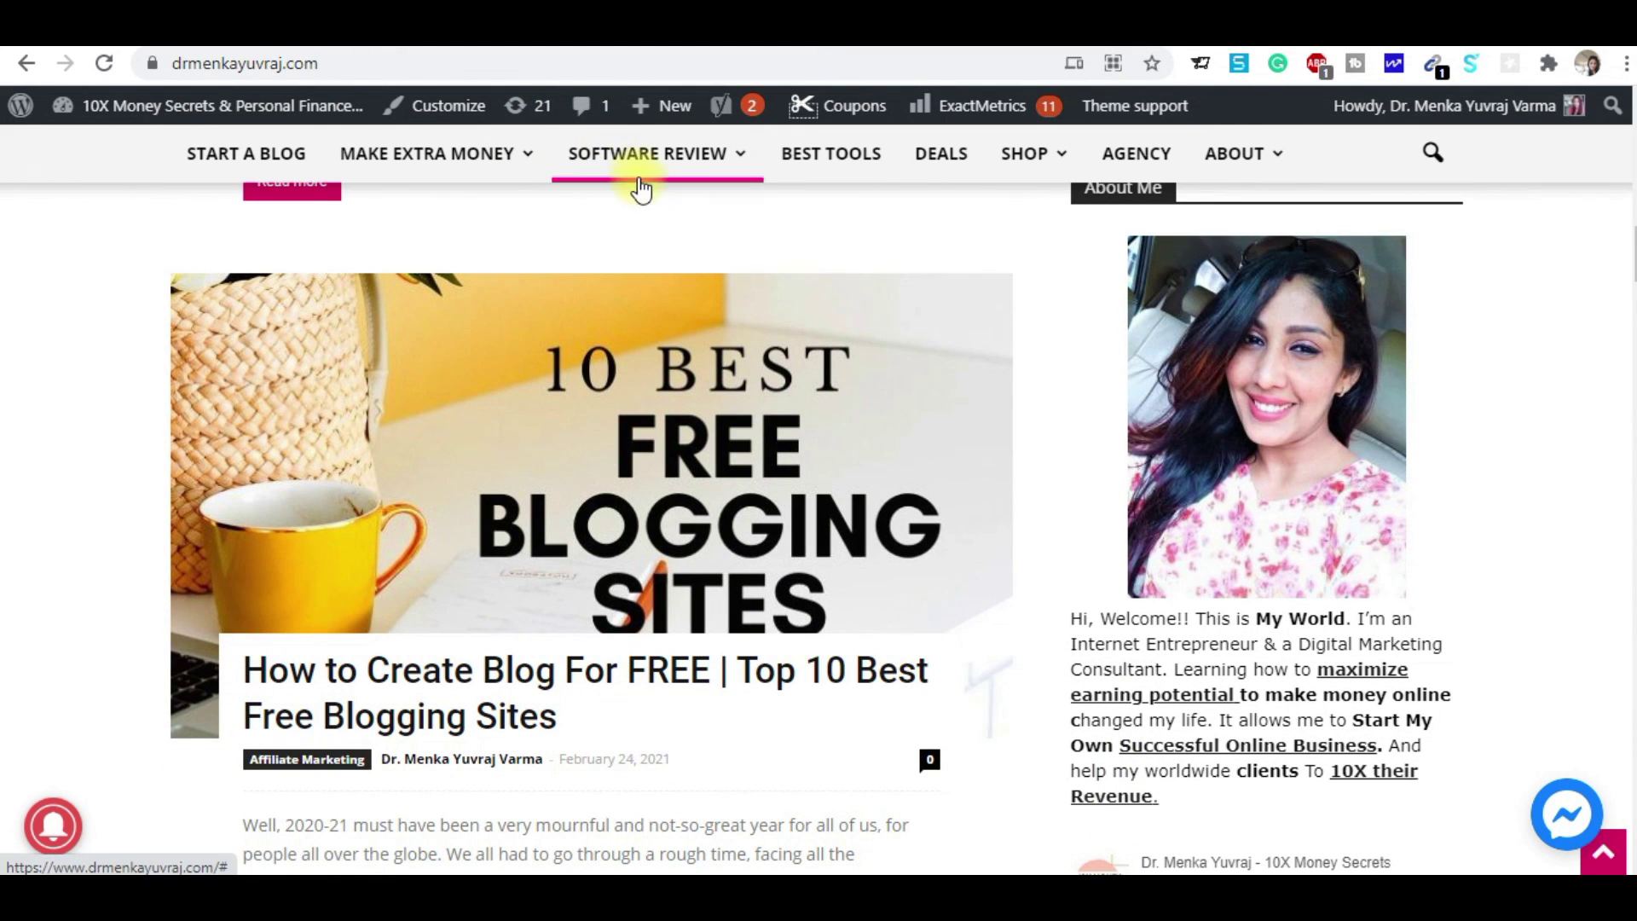
{"action": "right_click", "coordinate": [806, 153]}
{"action": "left_click", "coordinate": [856, 167]}
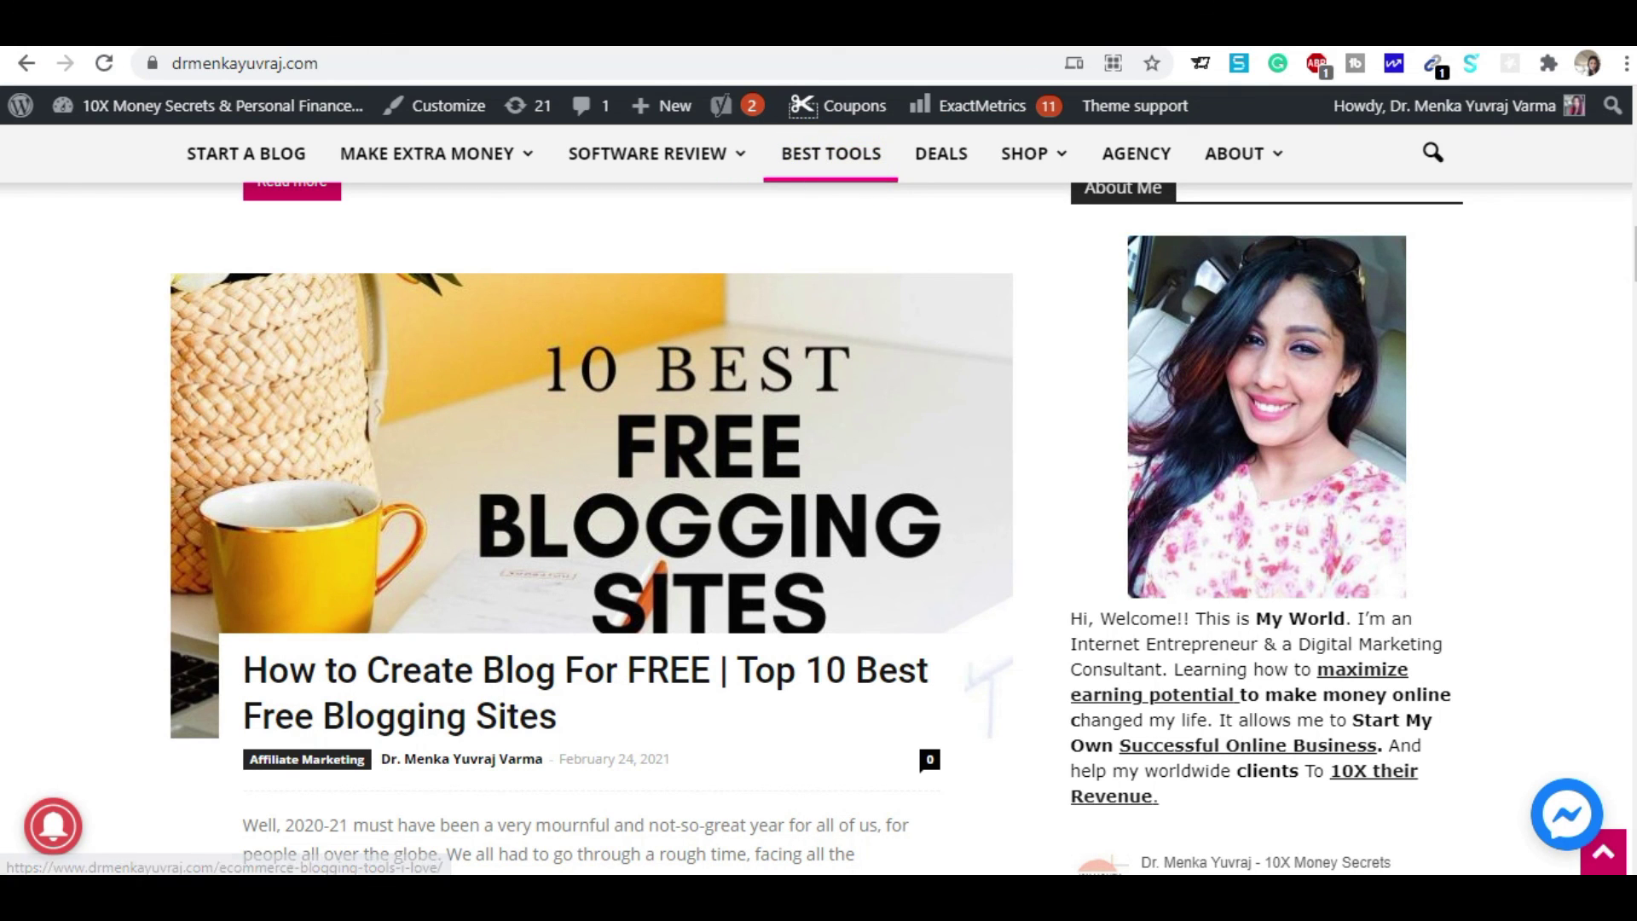
{"action": "key", "text": "ctrl+Tab"}
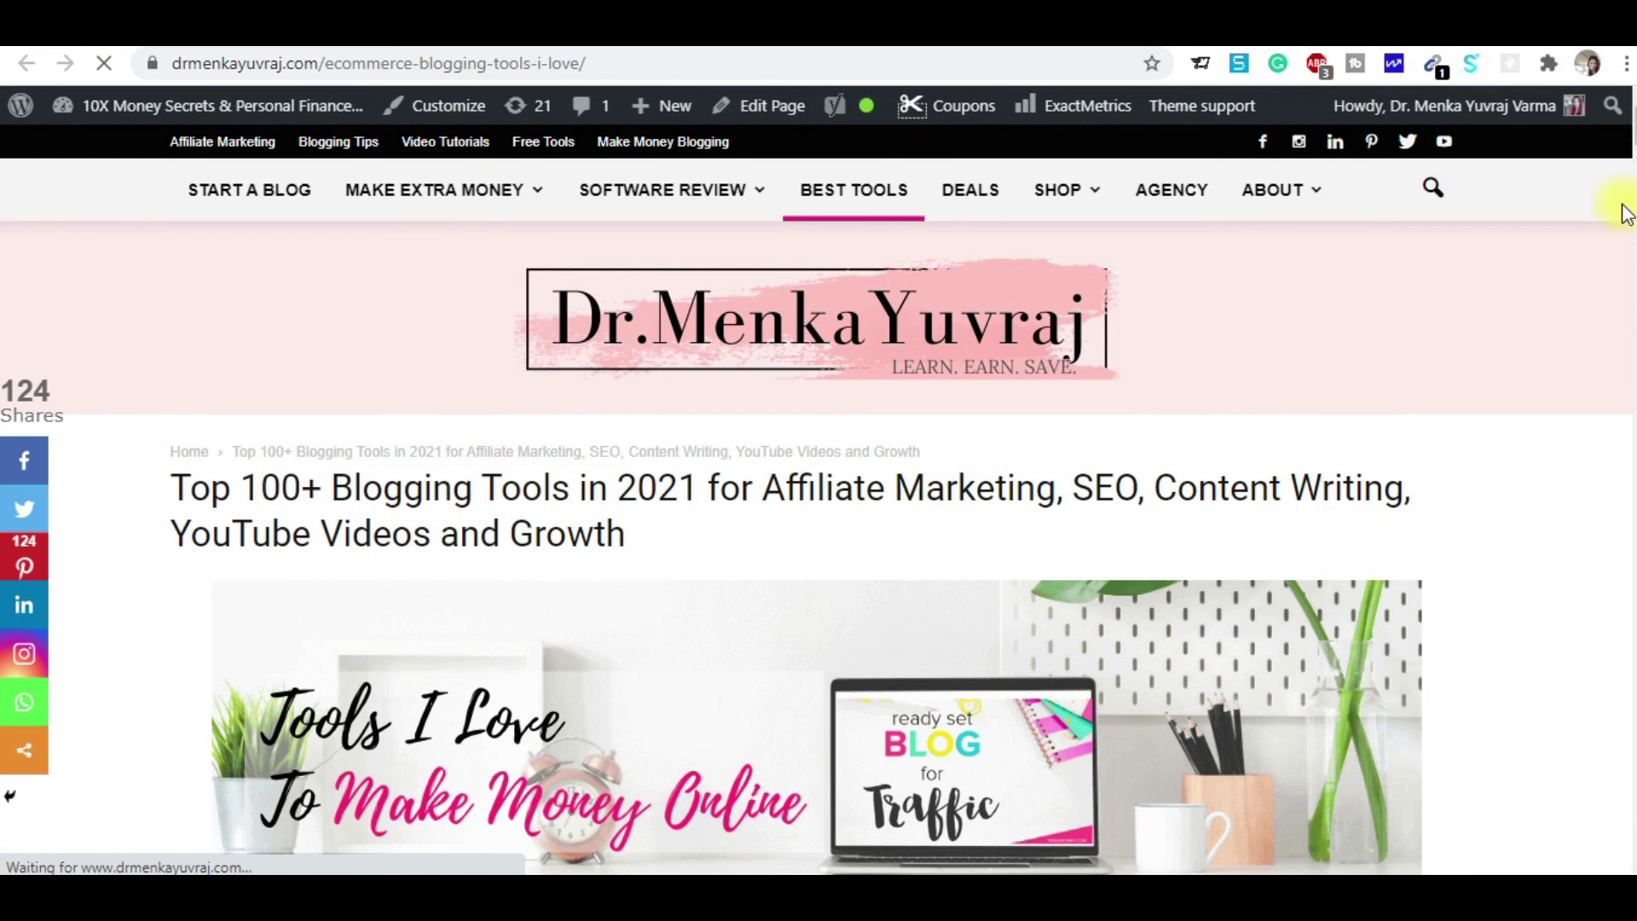
Look through the recommended tools and hardware on the Best Tools page, dismissing the "Want To Make Extra Money?" pop-up
{"action": "left_click_drag", "start_coordinate": [1631, 132], "coordinate": [1632, 237]}
{"action": "left_click", "coordinate": [1142, 289]}
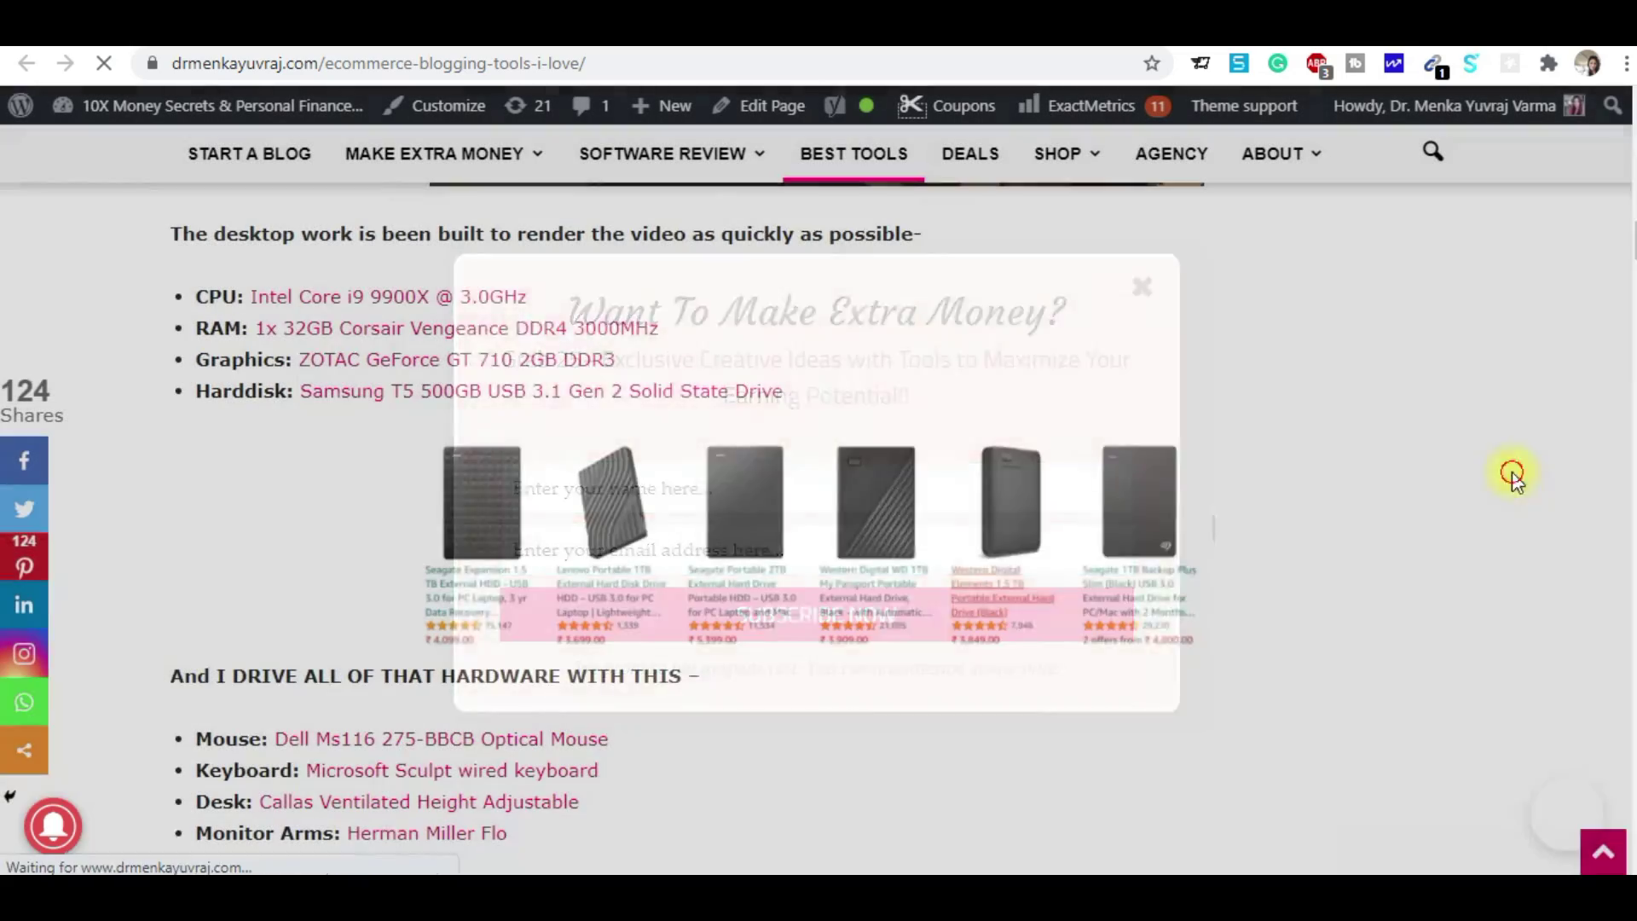
{"action": "mouse_move", "coordinate": [1631, 247]}
{"action": "left_mouse_down"}
{"action": "mouse_move", "coordinate": [1631, 281]}
{"action": "mouse_move", "coordinate": [1630, 128]}
{"action": "left_mouse_up"}
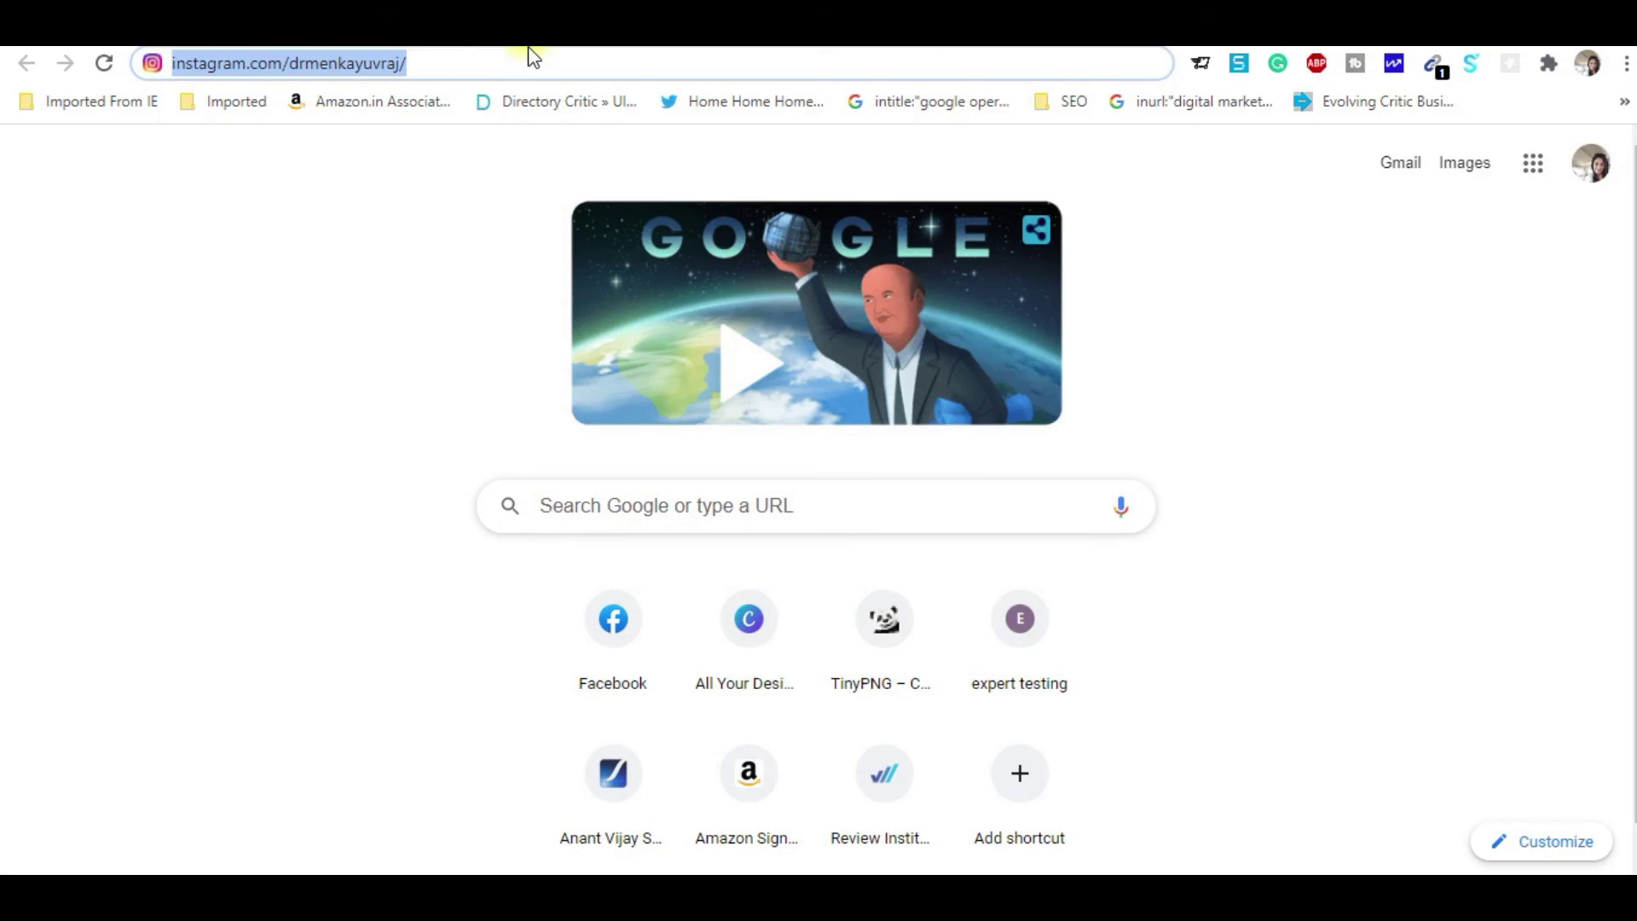
Open the personal 10X Money Secrets YouTube channel from the browser's address suggestions
{"action": "type", "text": "you"}
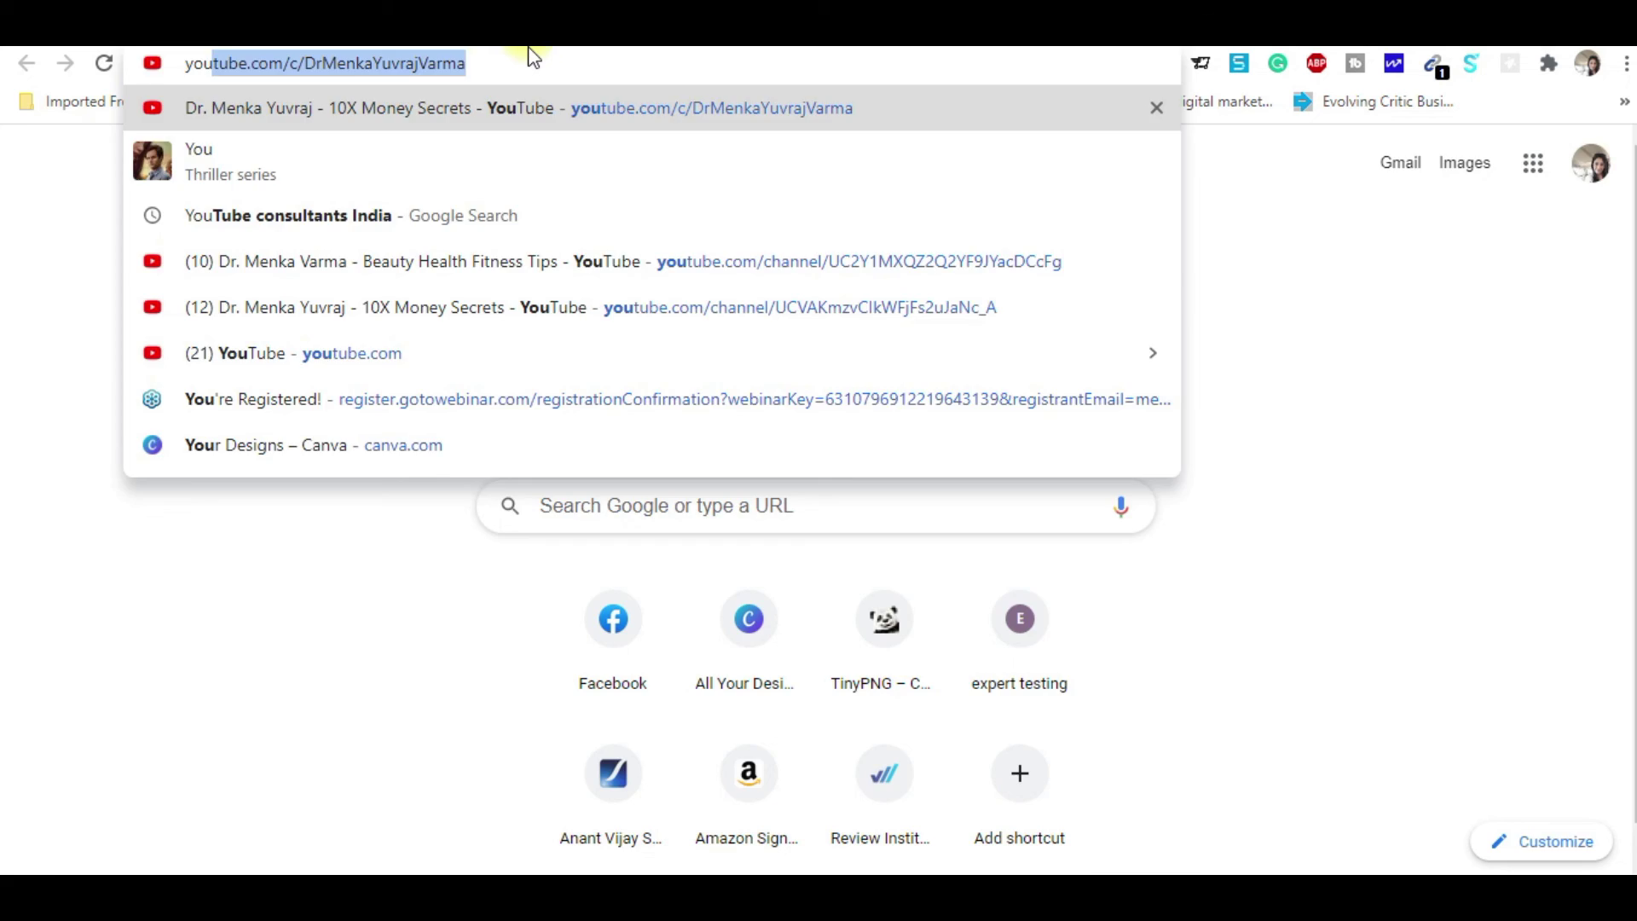
{"action": "key", "text": "Return"}
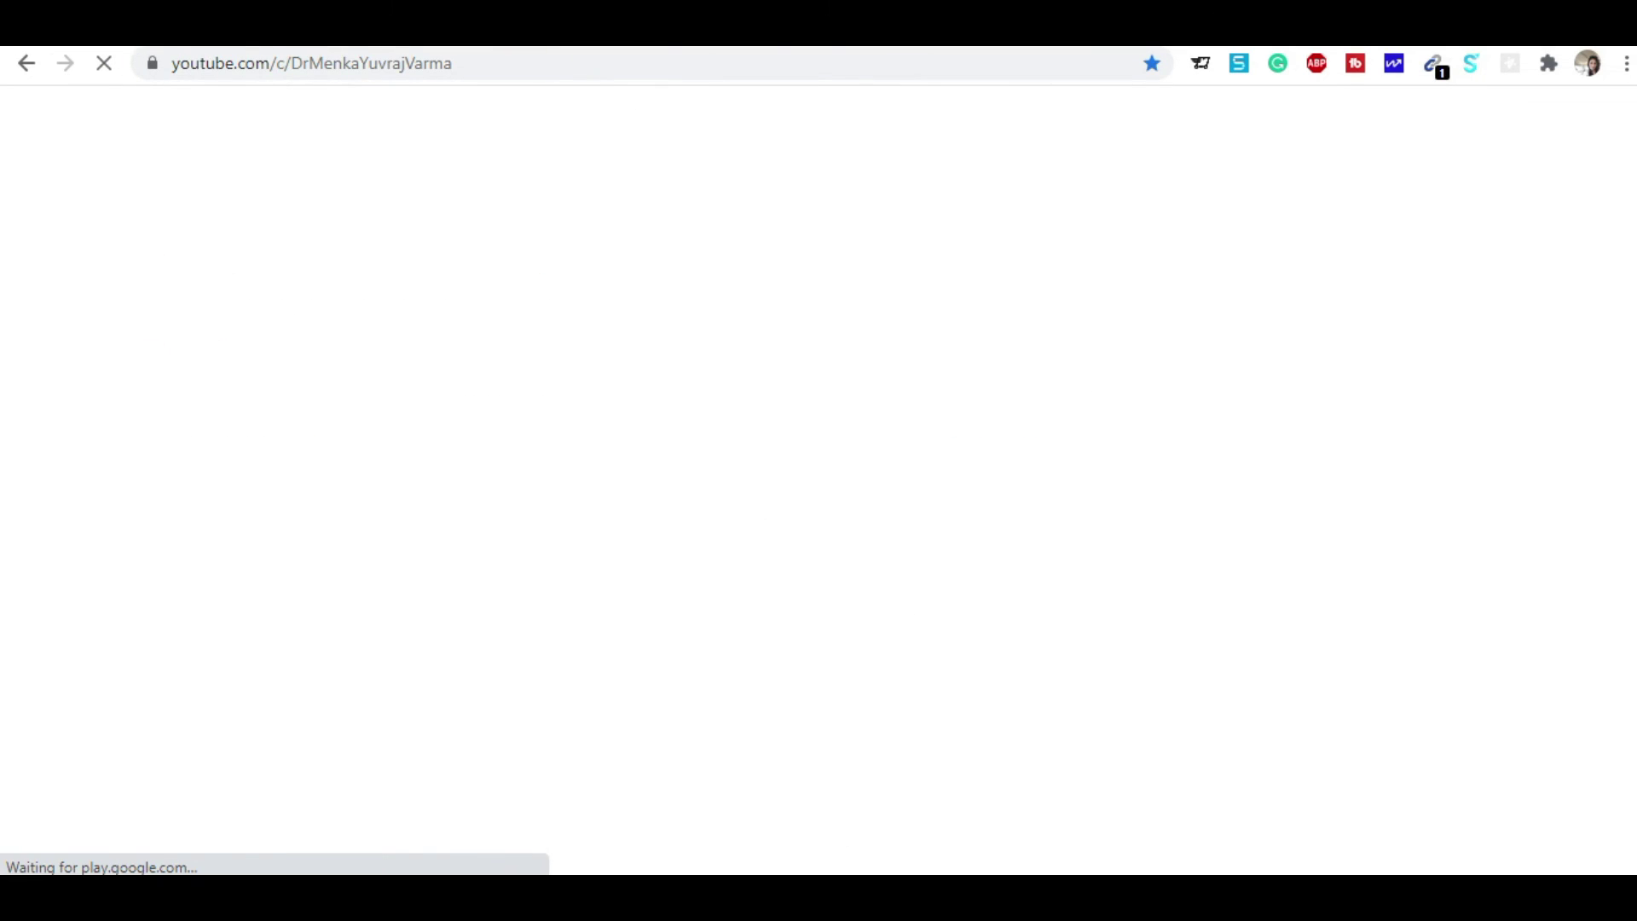